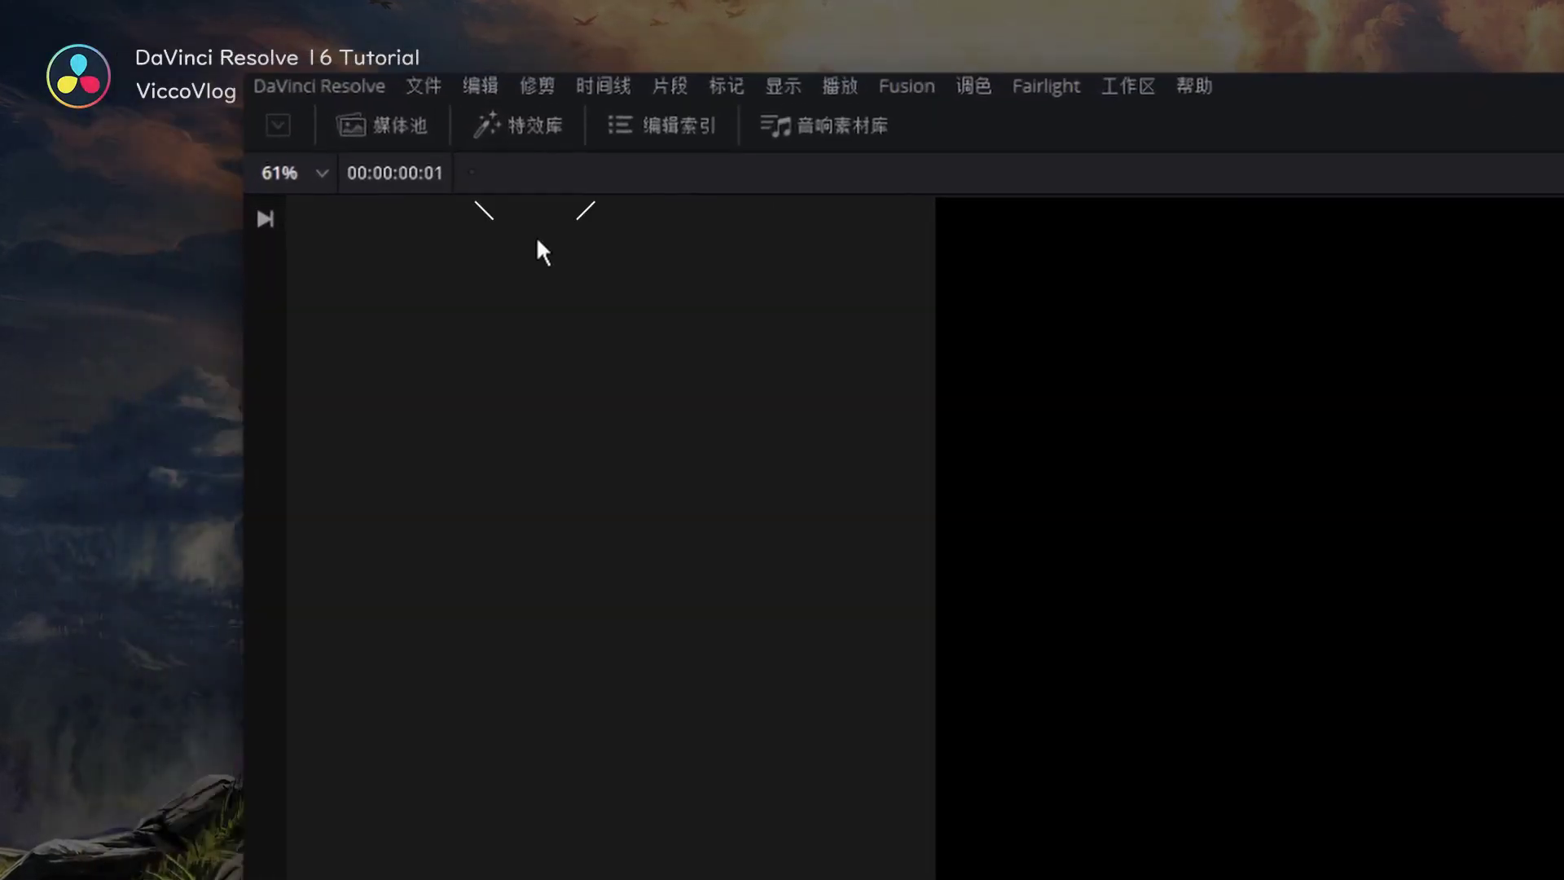
# Step: Place a Fusion Composition (Fusion合成) effect at the start of the video 1 track
pyautogui.click(518, 125)
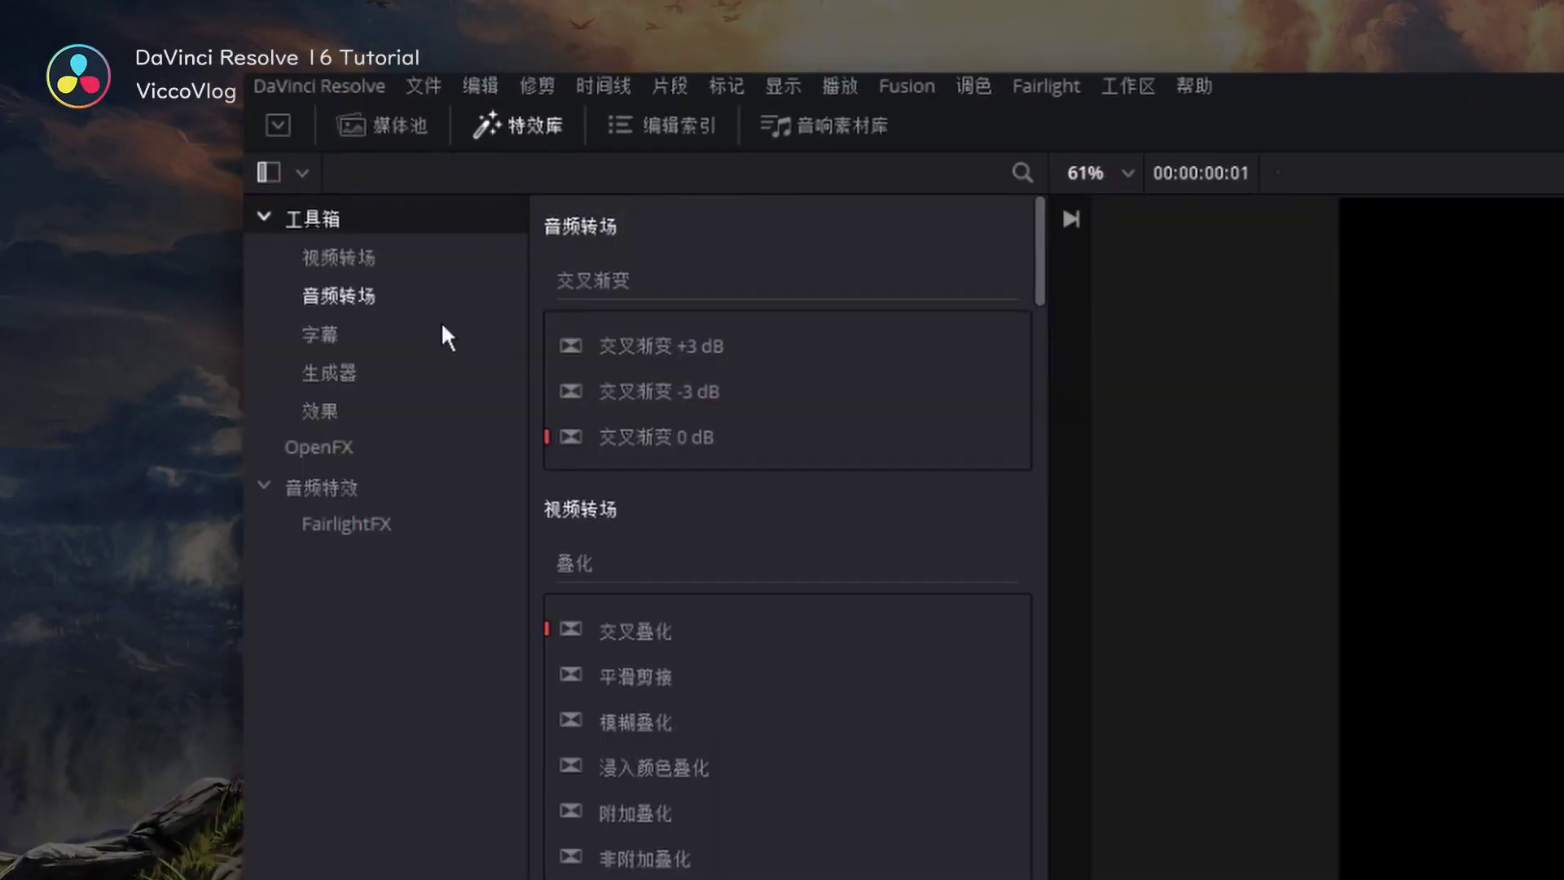
pyautogui.click(425, 407)
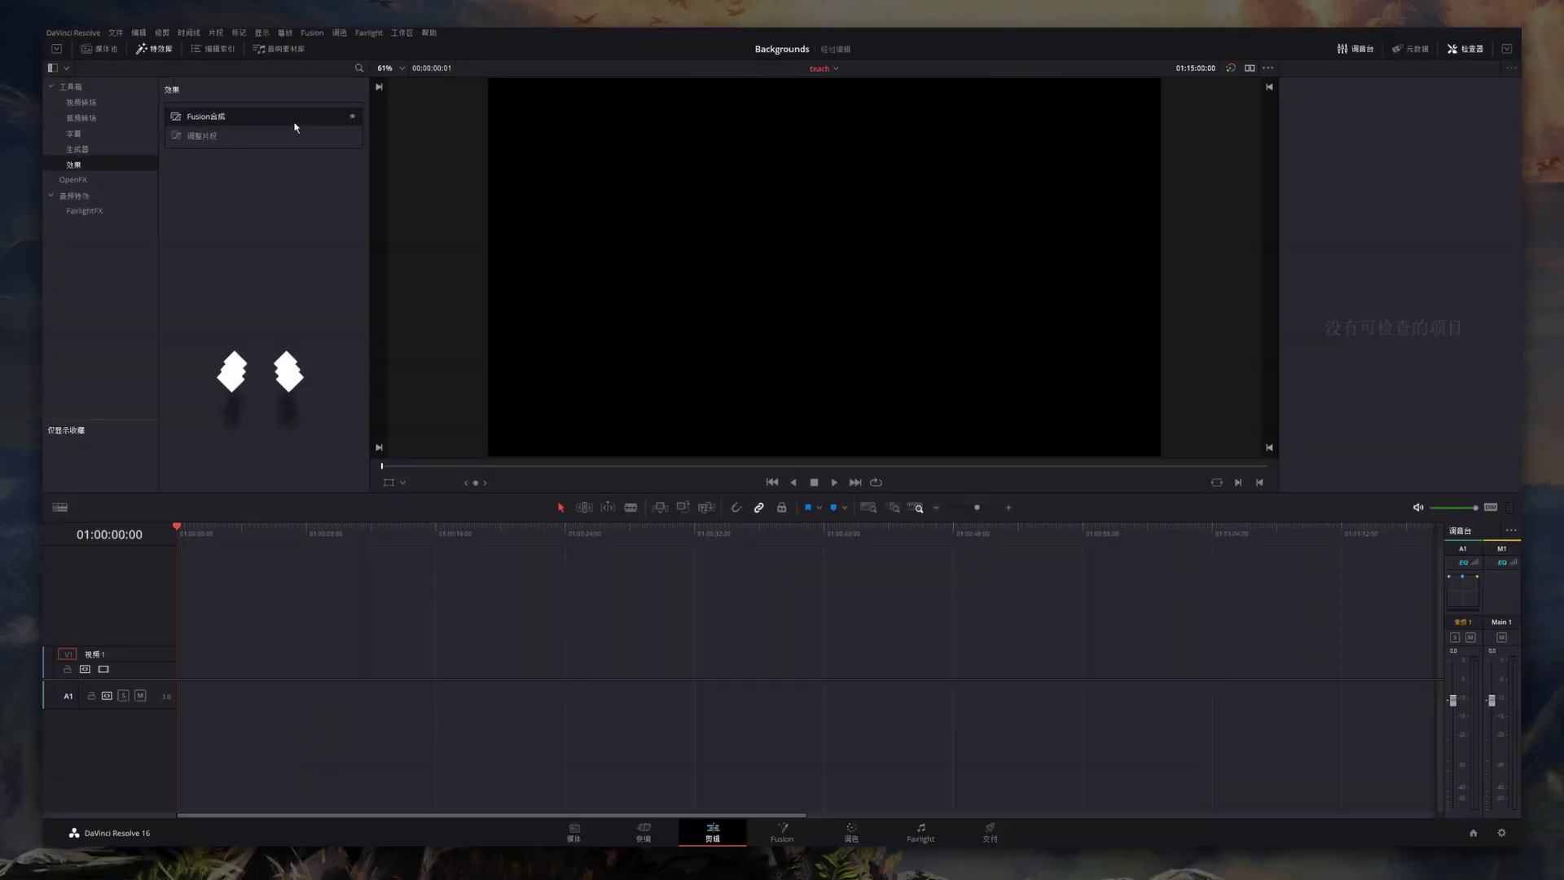
pyautogui.moveTo(561, 216); pyautogui.dragTo(365, 669)
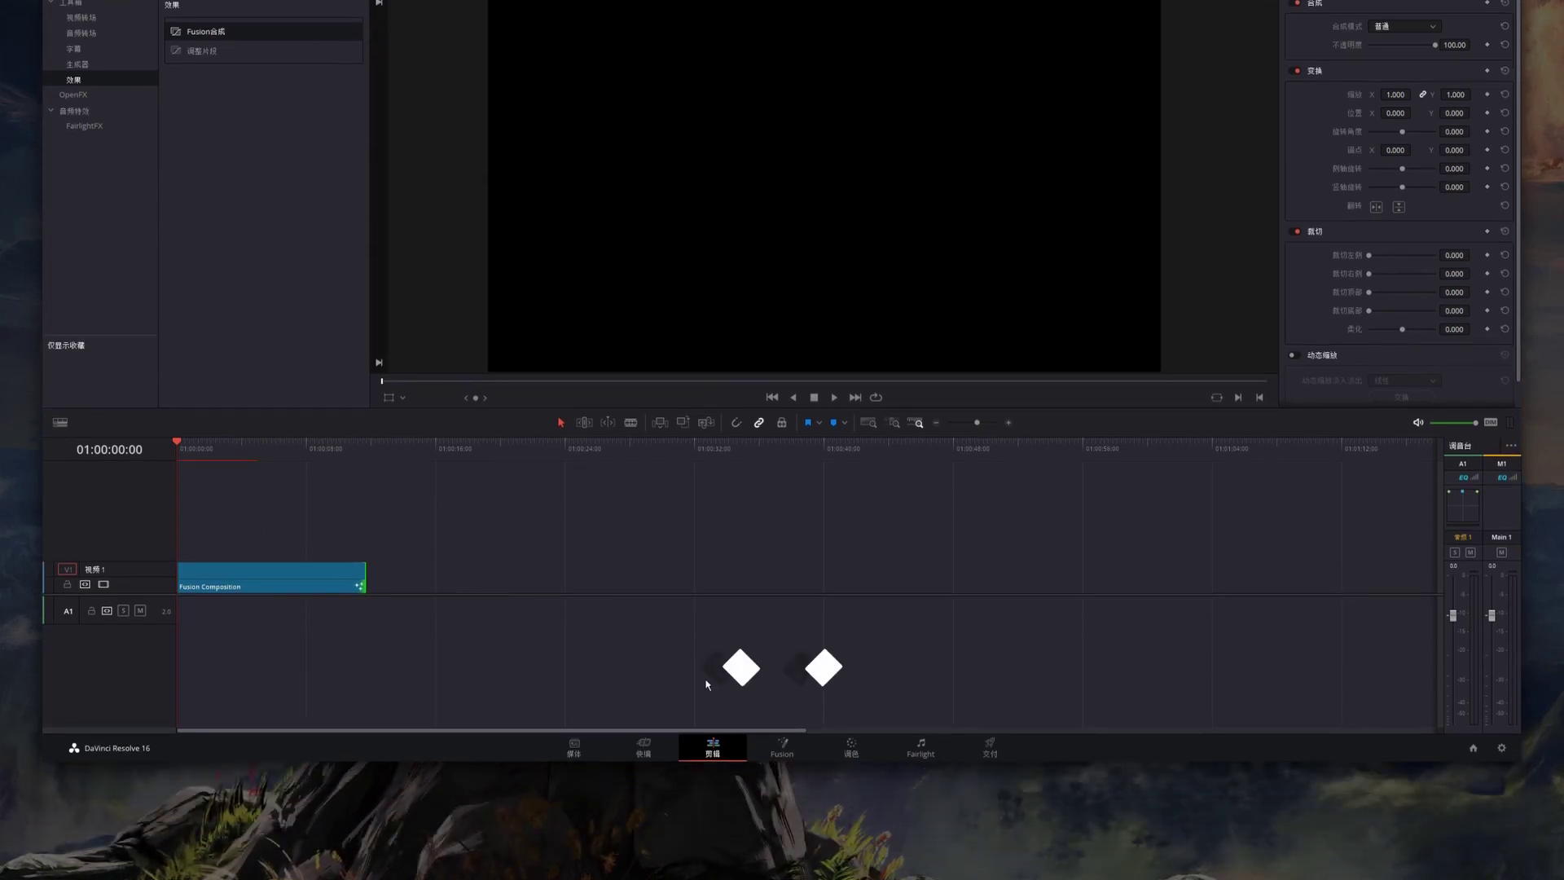
# Step: Open the composition for node editing, move MediaOut1 further along the graph, and enlarge the viewer area
pyautogui.click(783, 751)
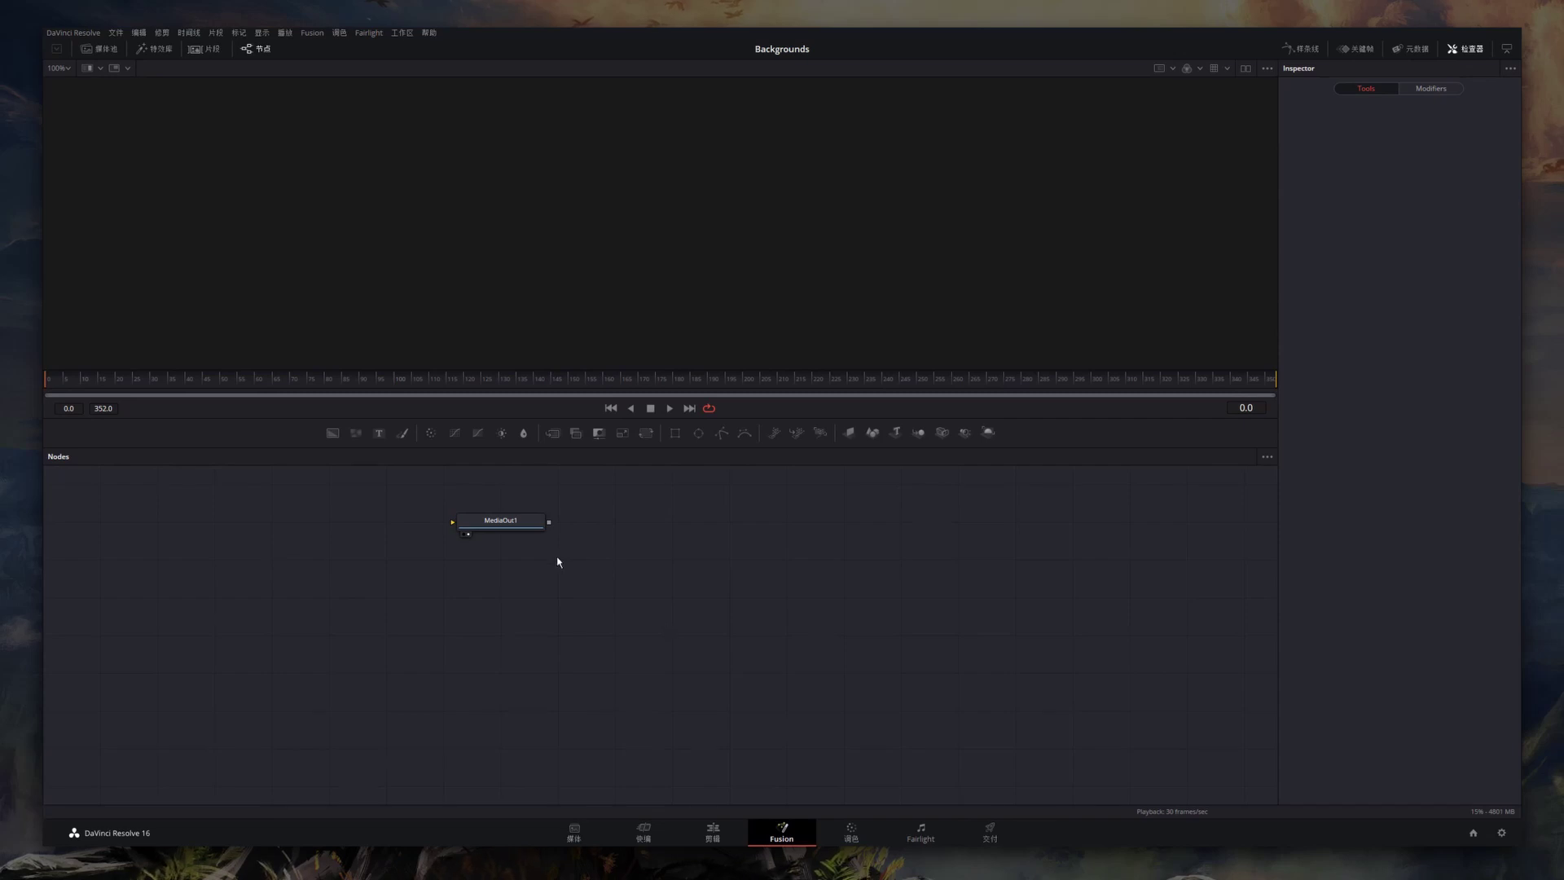
pyautogui.moveTo(535, 536); pyautogui.dragTo(945, 651)
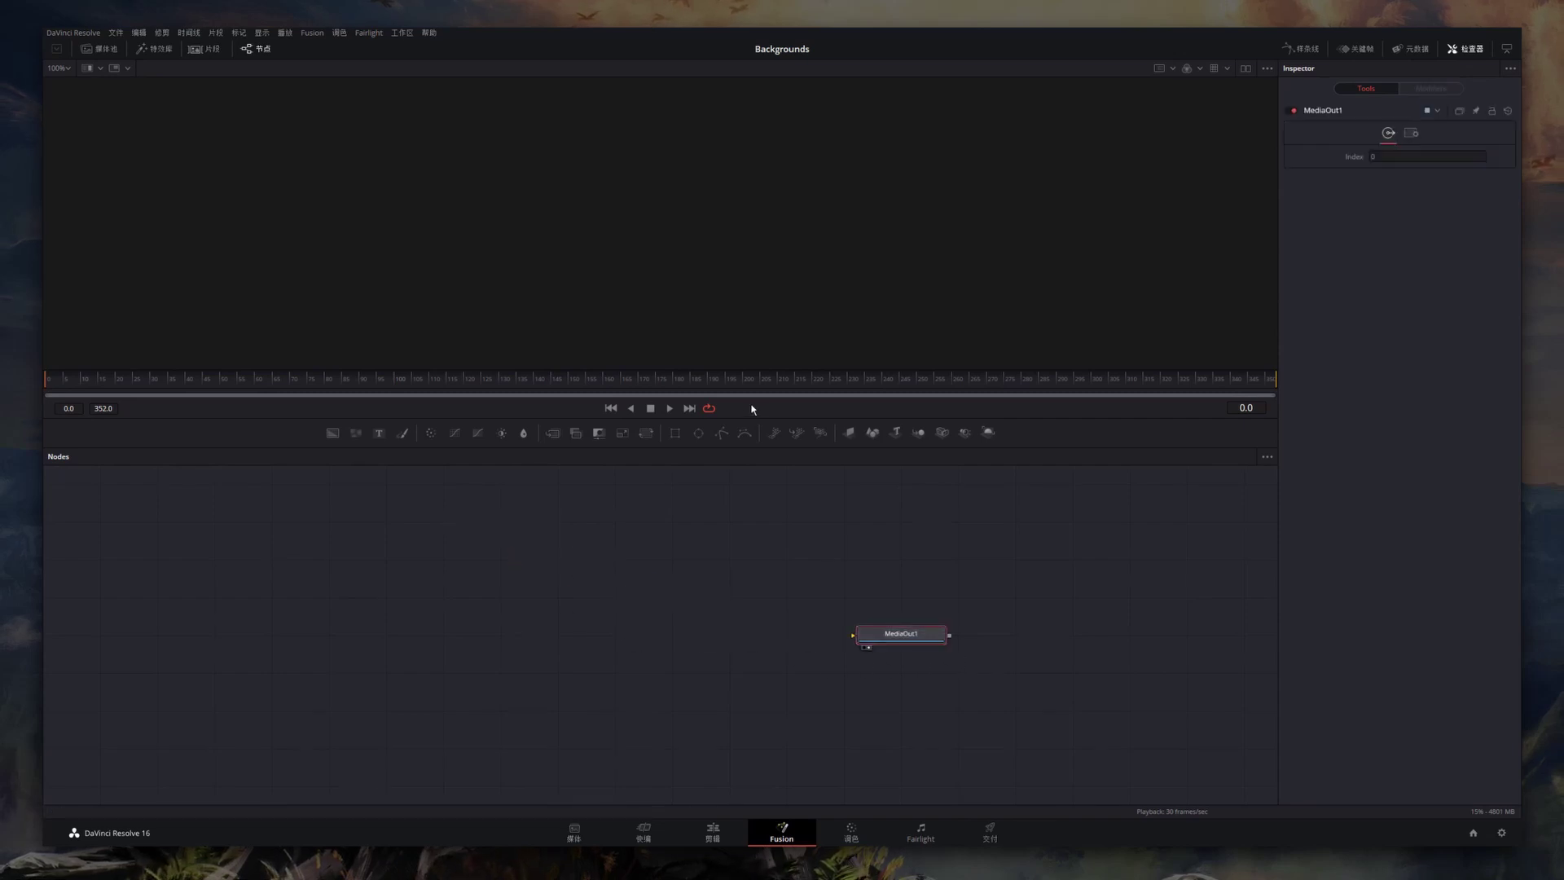
pyautogui.moveTo(756, 425); pyautogui.dragTo(758, 552)
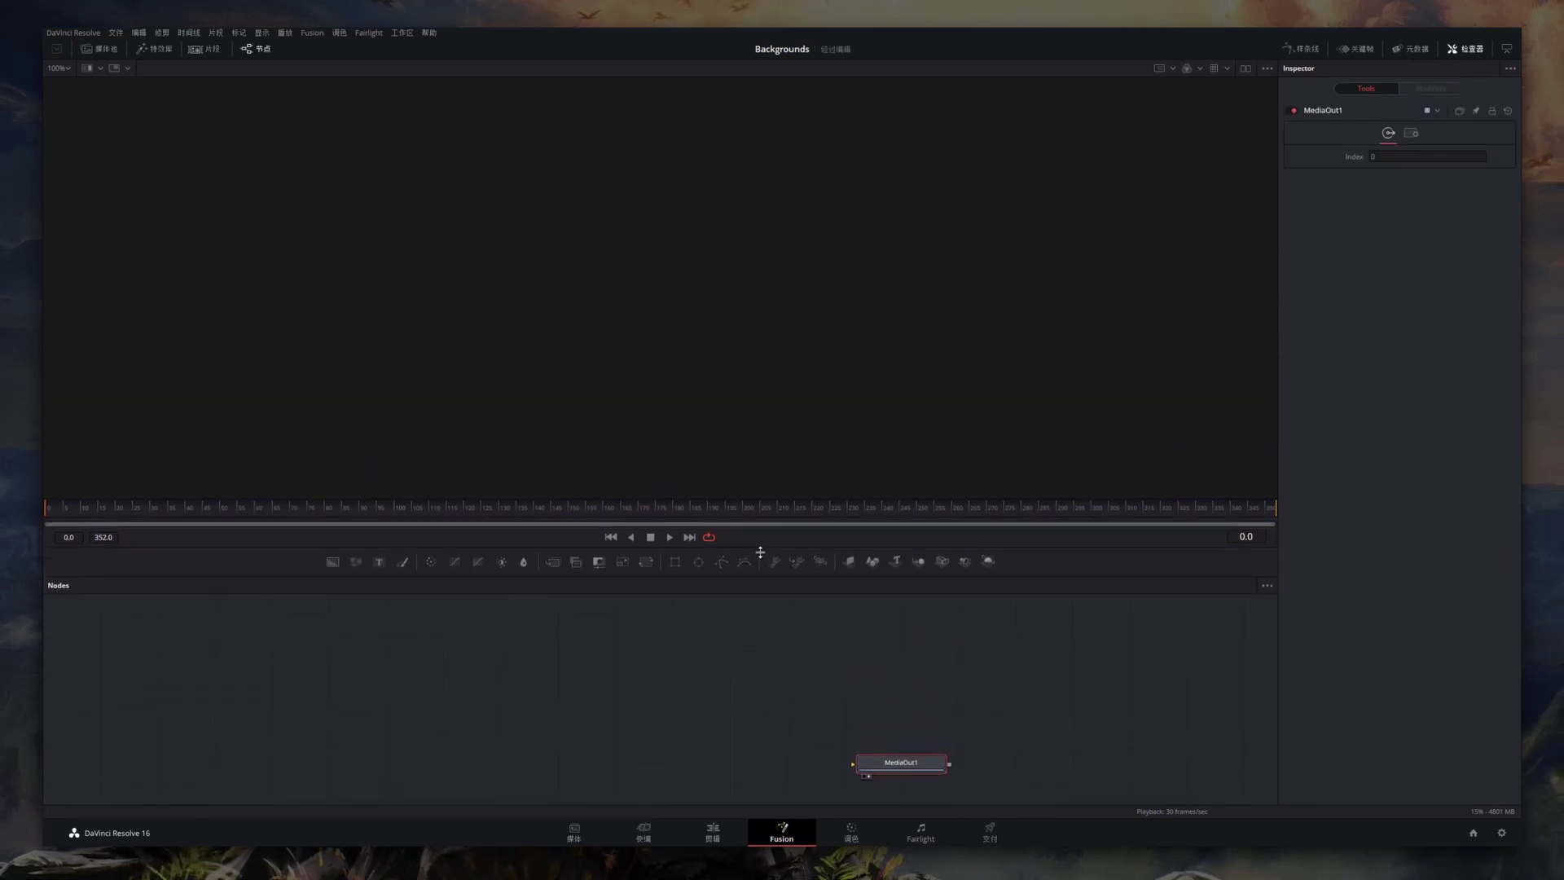
# Step: Add a Background node to the empty graph and connect its output to MediaOut1
pyautogui.click(648, 693)
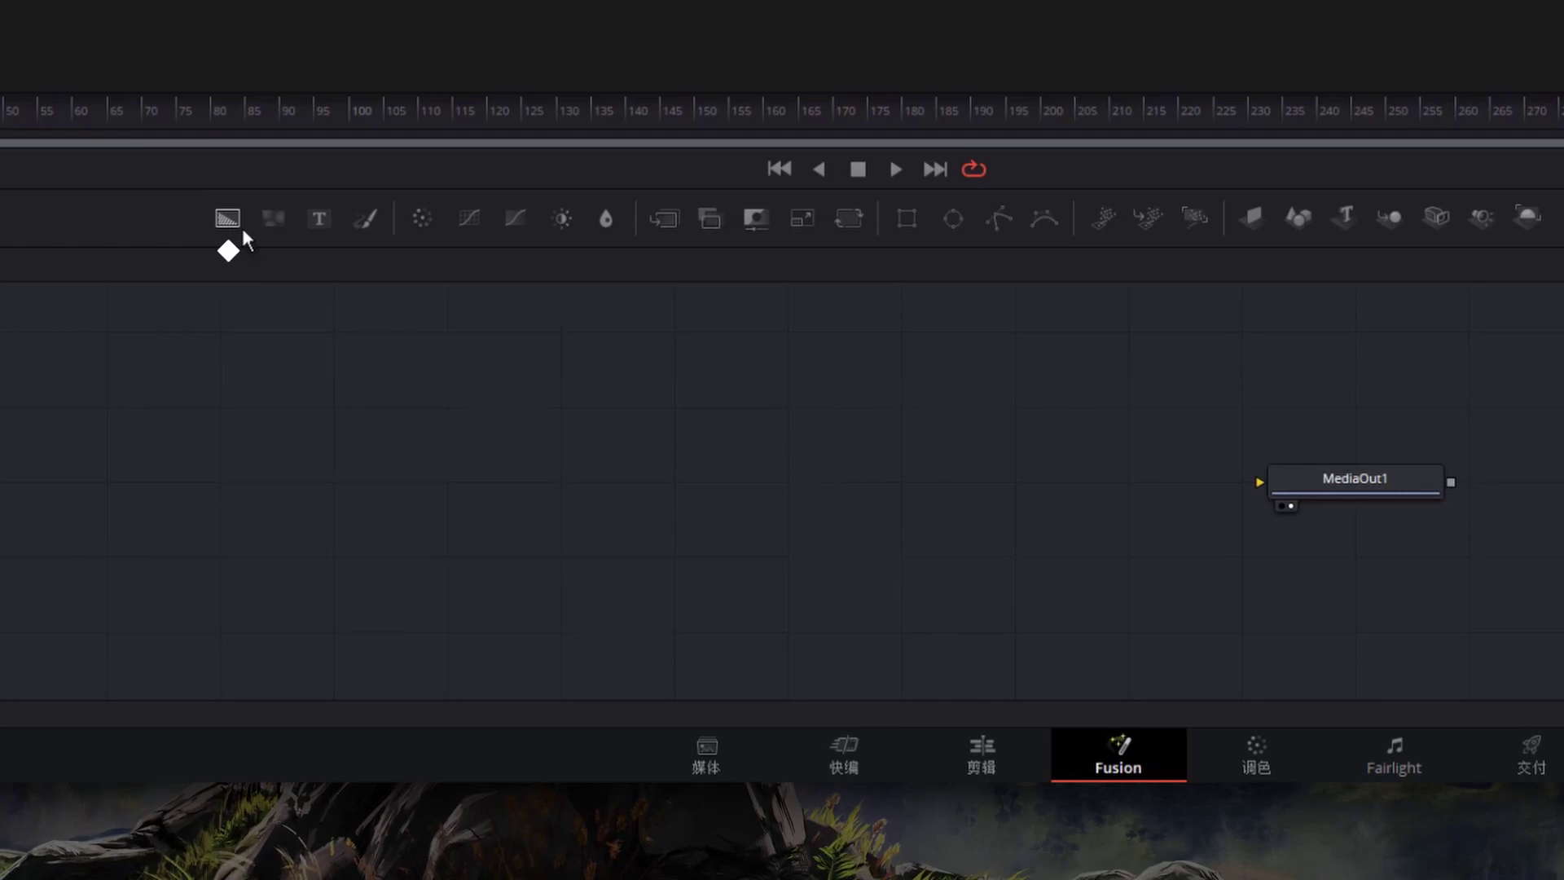
pyautogui.click(241, 225)
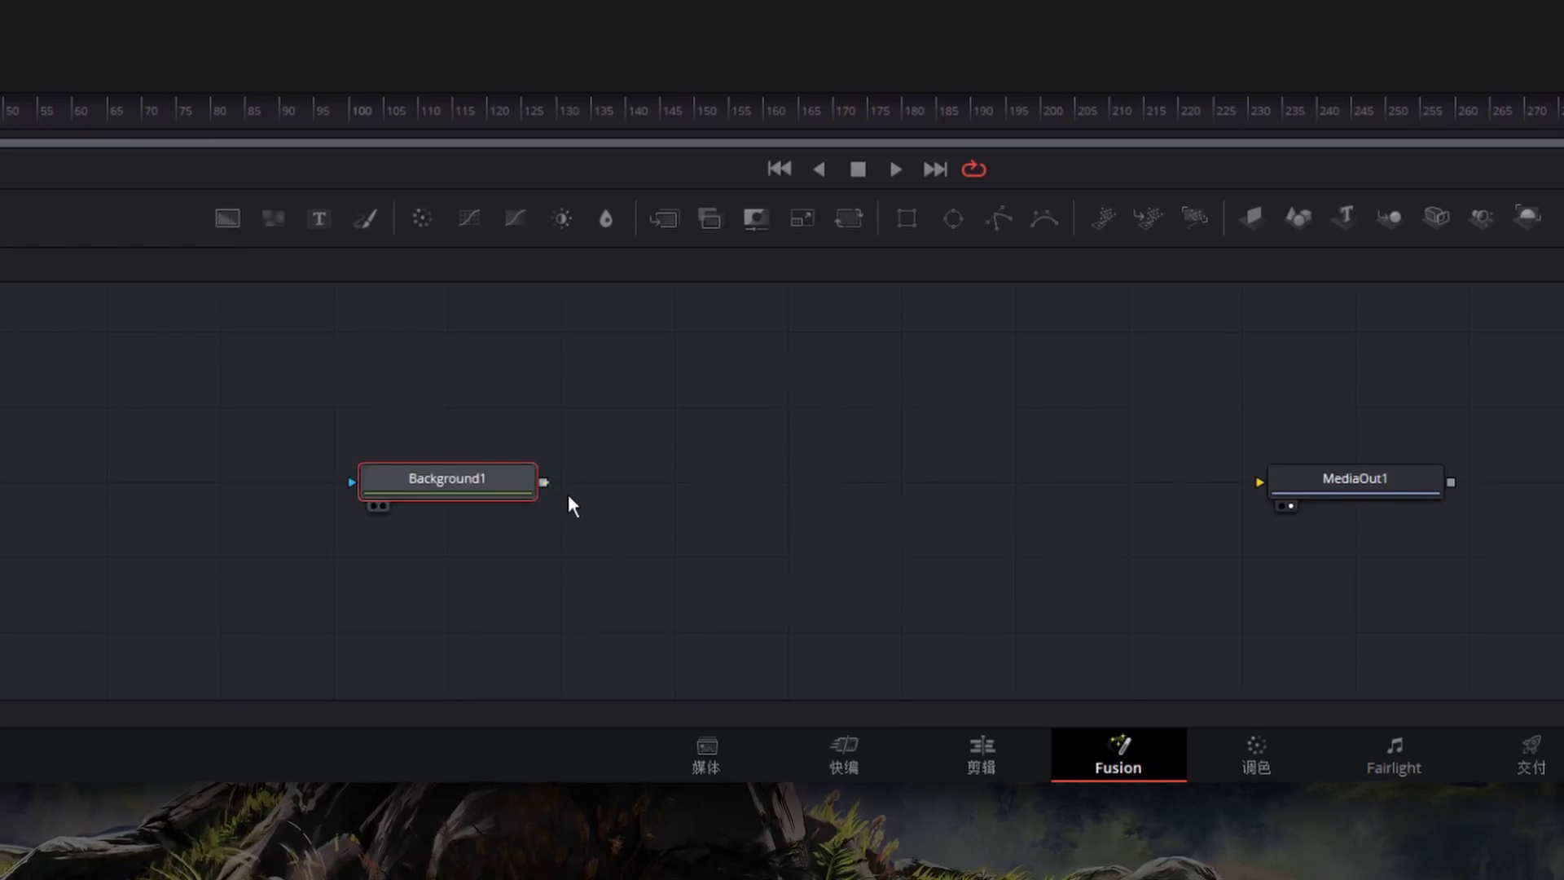
pyautogui.moveTo(543, 482); pyautogui.dragTo(1331, 495)
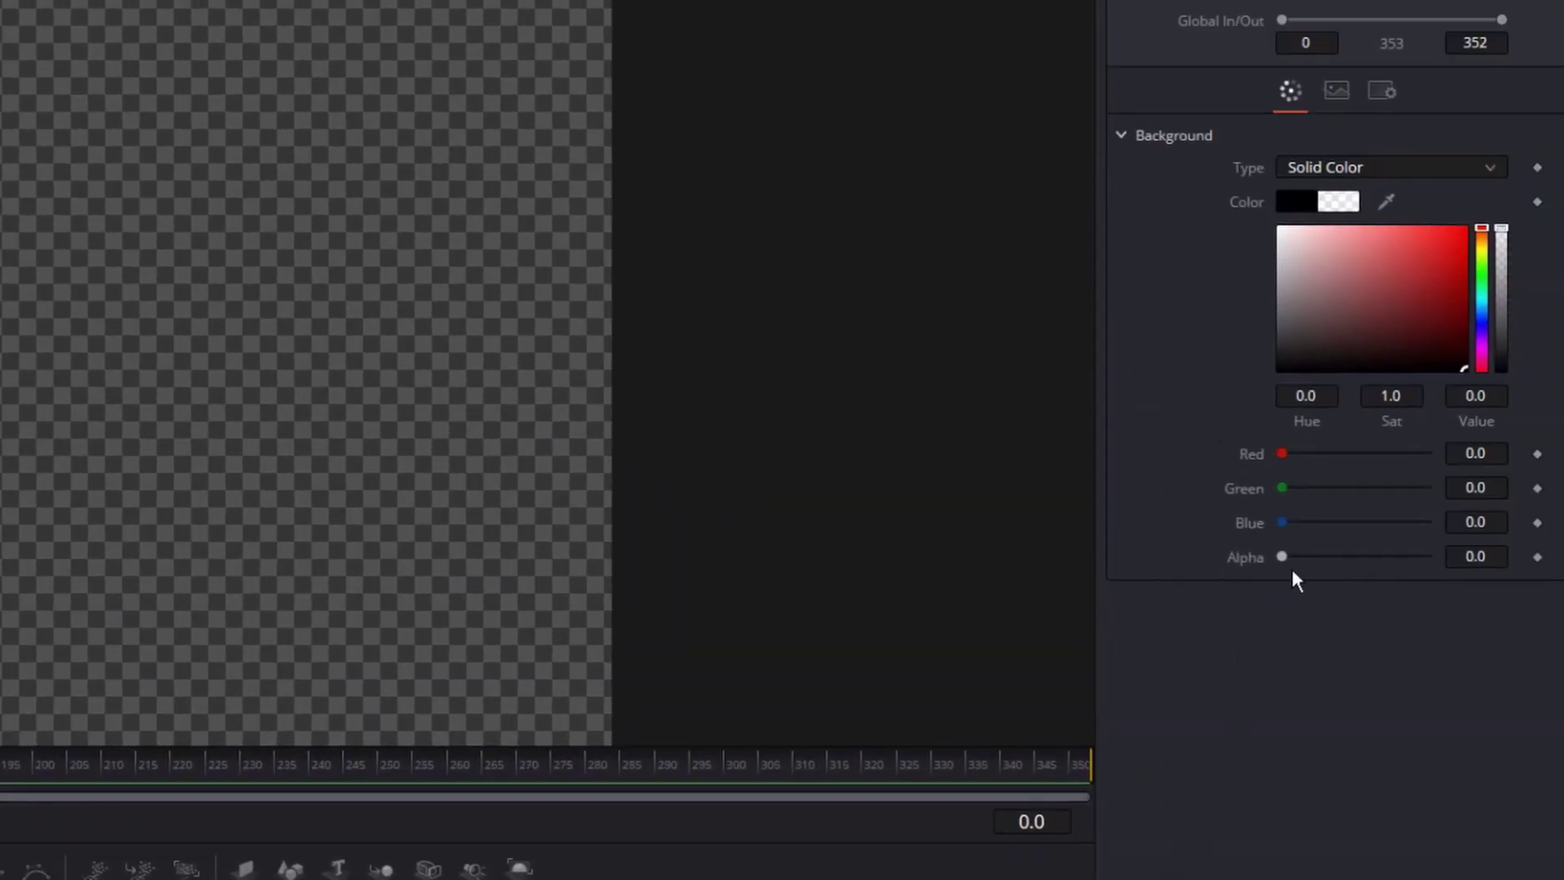
# Step: Set Background1's alpha to 1.0 and its type to Gradient
pyautogui.moveTo(1282, 557); pyautogui.dragTo(1520, 572)
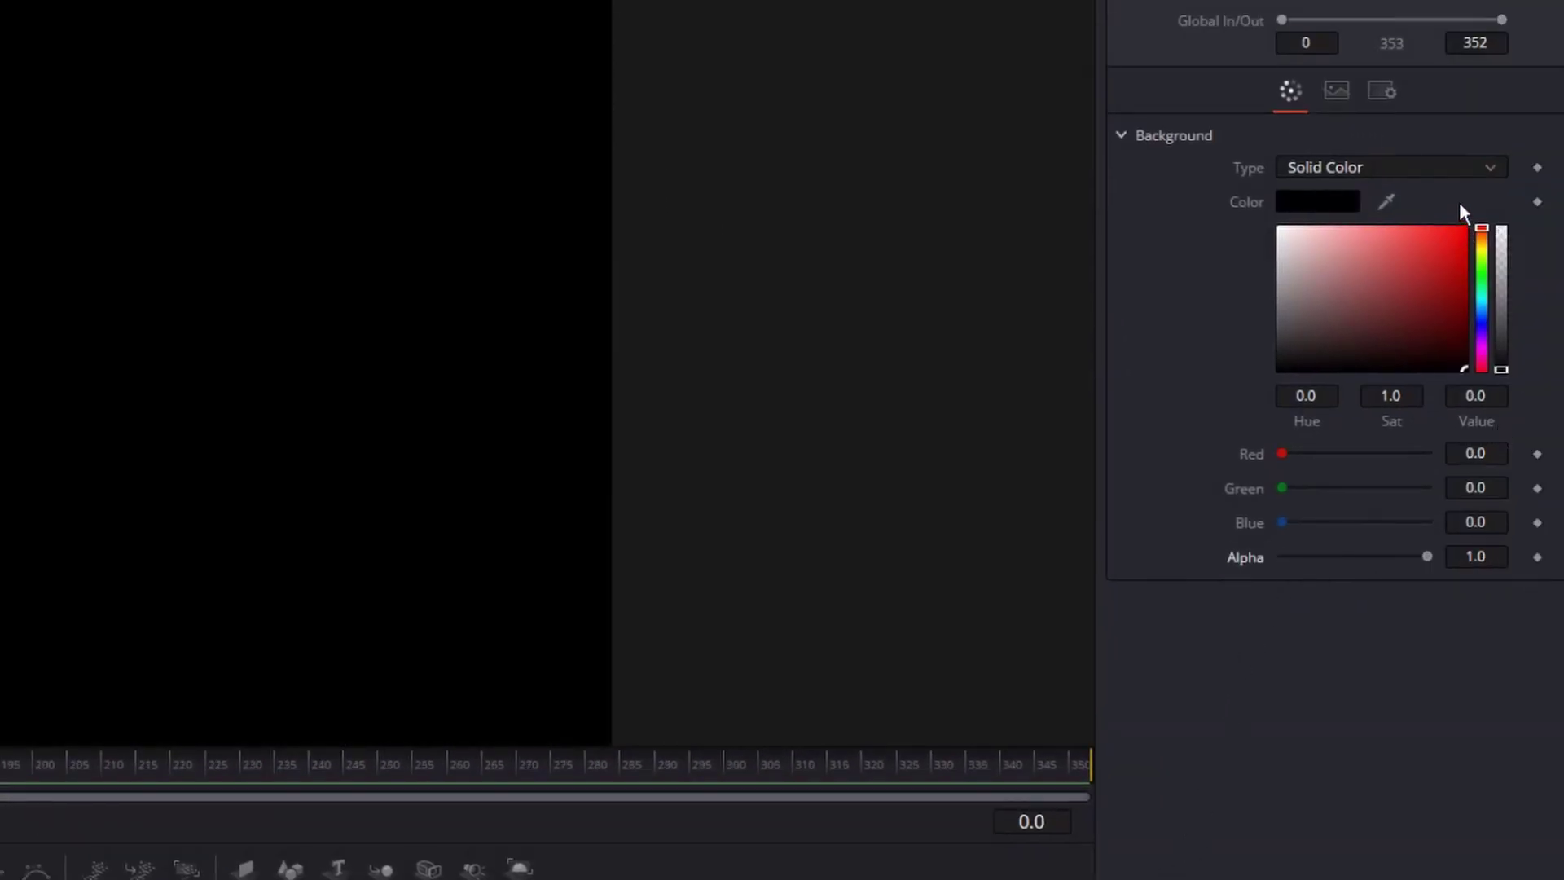
pyautogui.click(1455, 176)
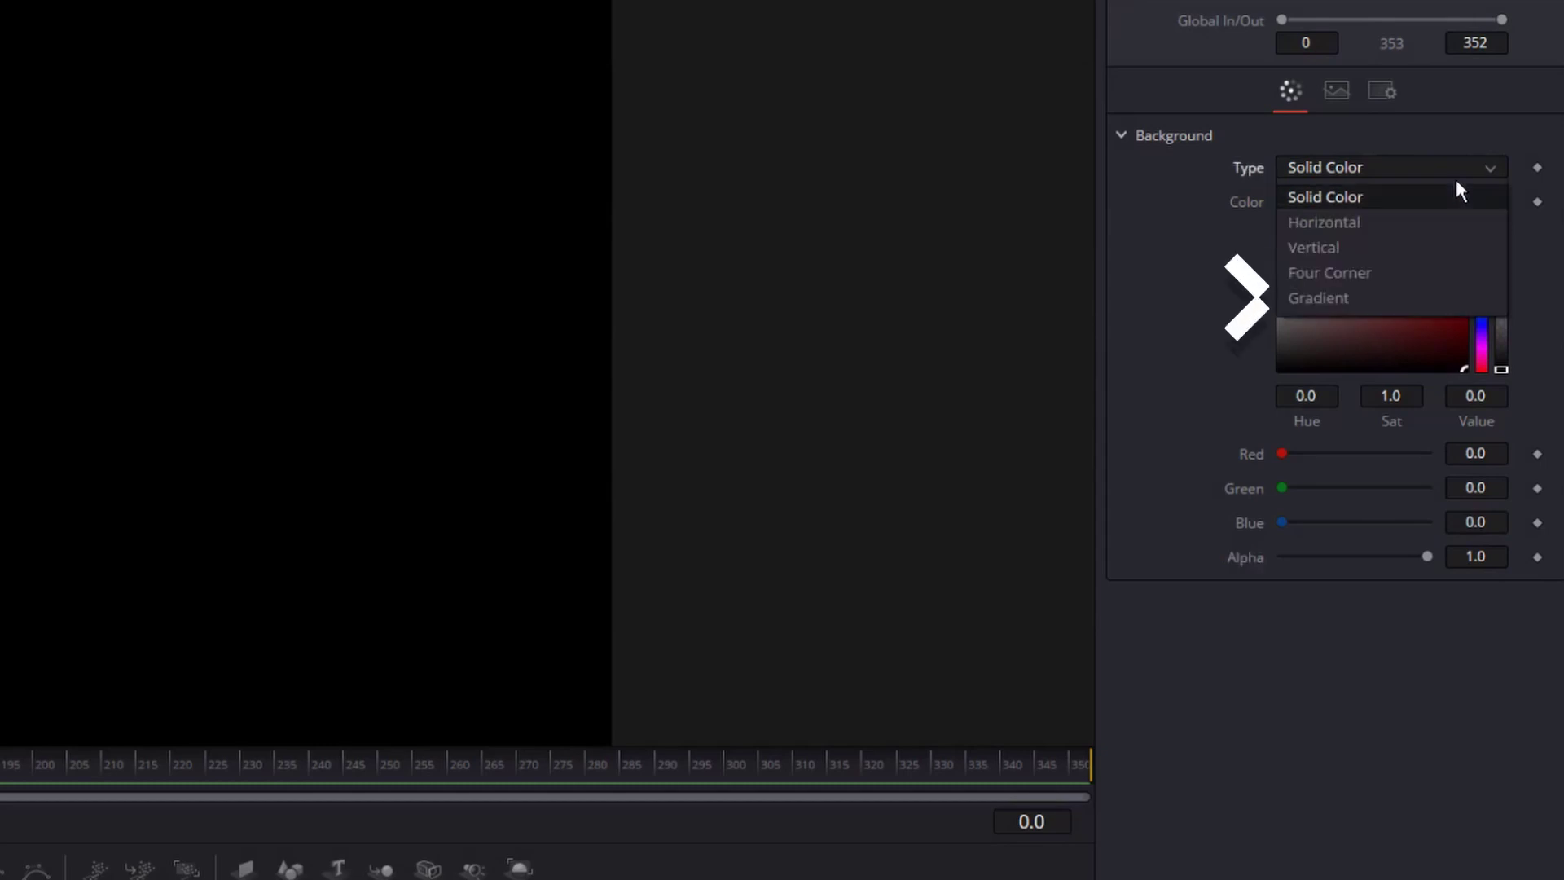
pyautogui.click(1444, 312)
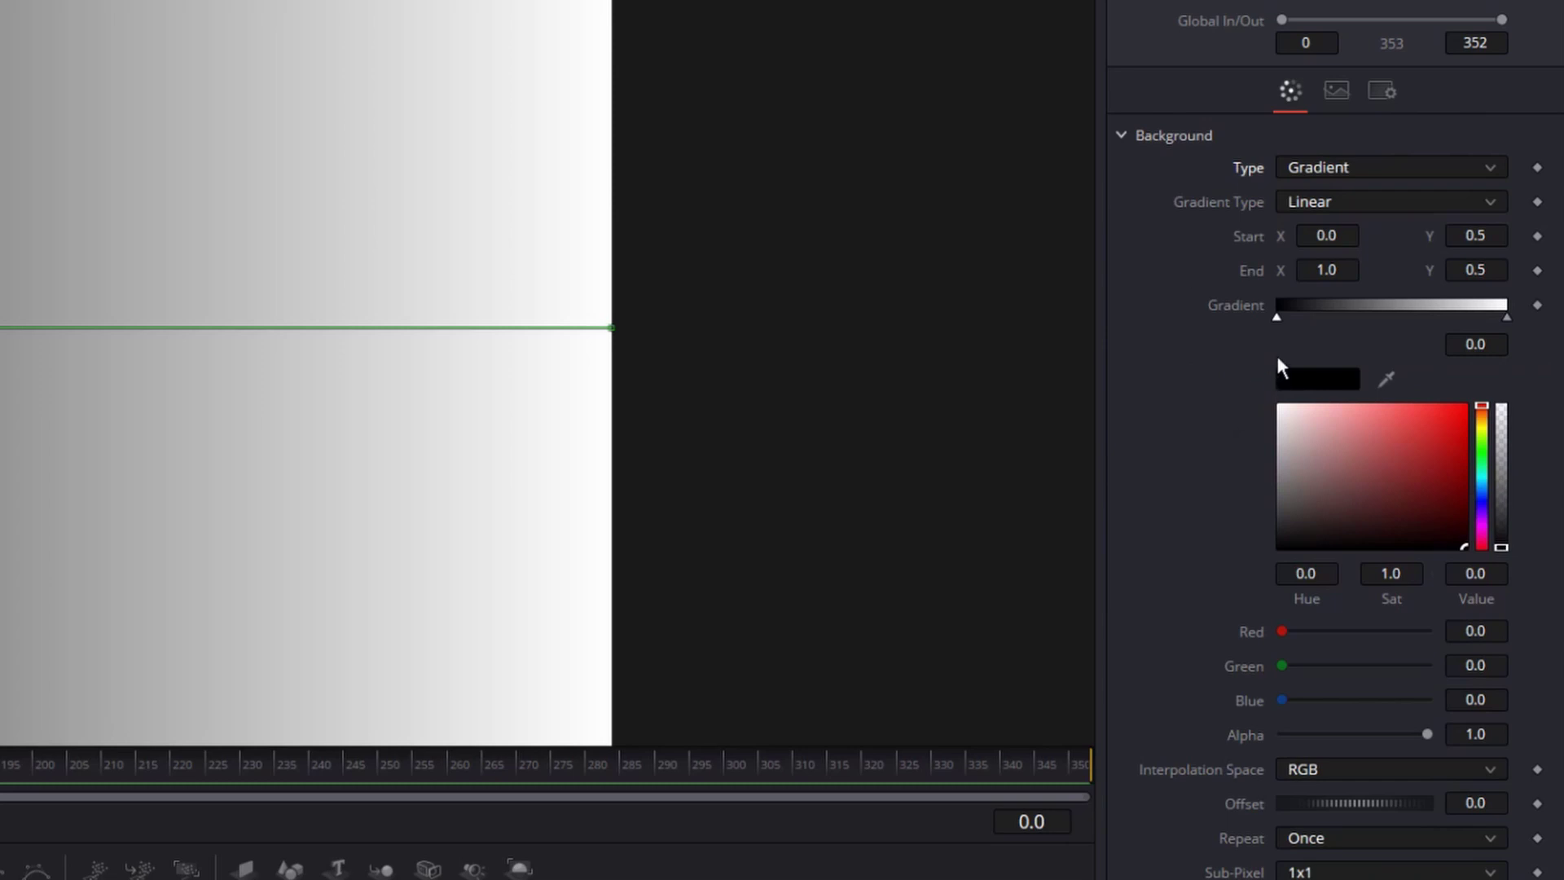
# Step: Colour the first gradient stop of Background1 purple, with hue about 0.736, saturation 1.0 and value about 0.874
pyautogui.click(1277, 318)
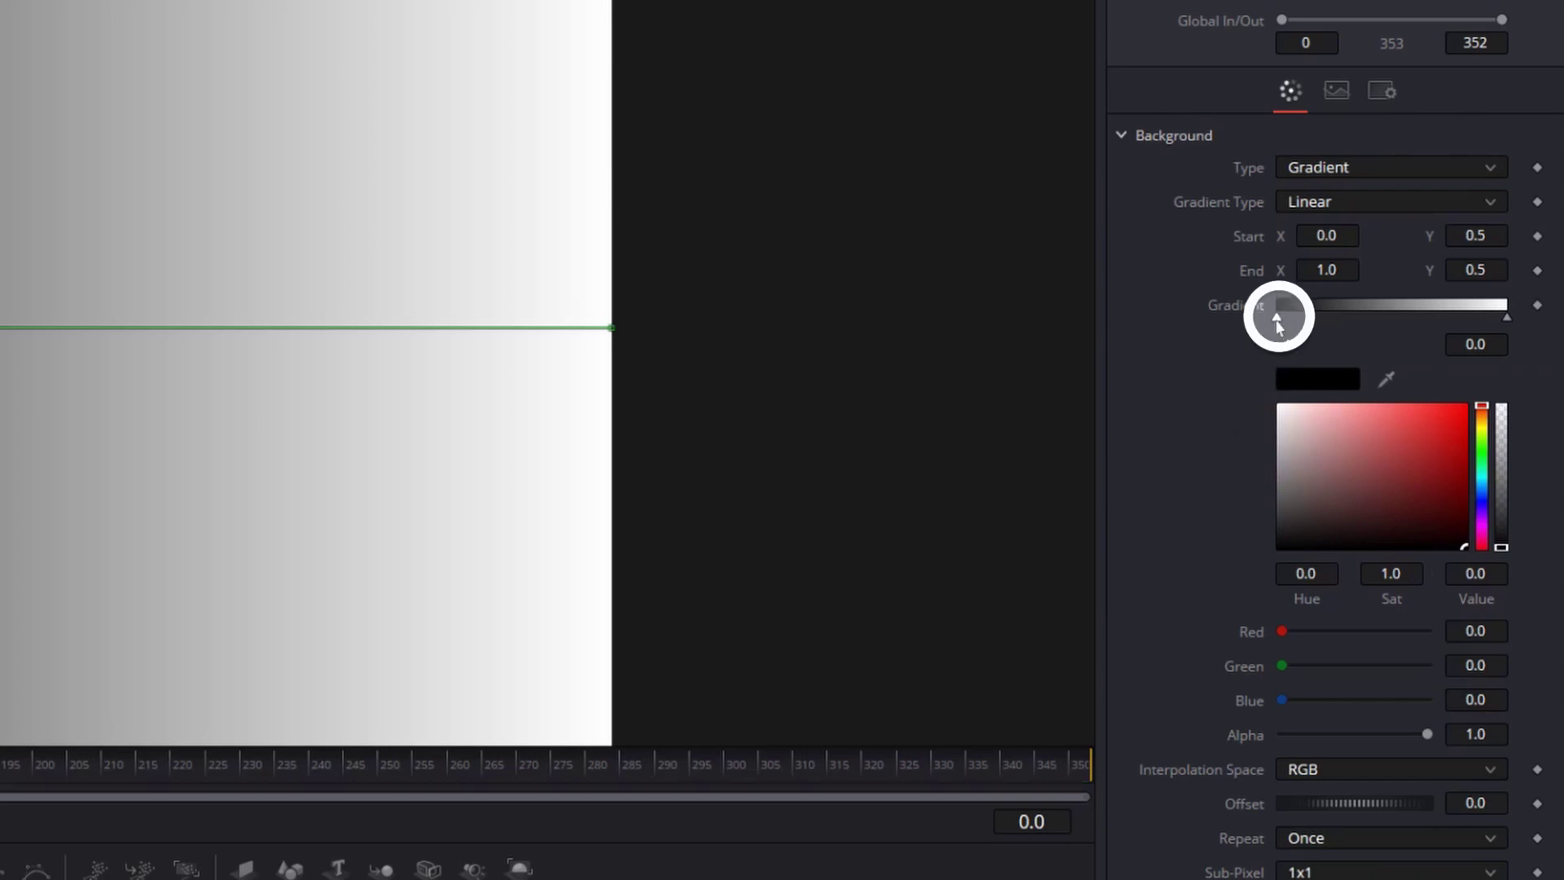
pyautogui.click(1482, 503)
pyautogui.moveTo(1492, 515); pyautogui.dragTo(1492, 517)
pyautogui.moveTo(1463, 423); pyautogui.dragTo(1466, 422)
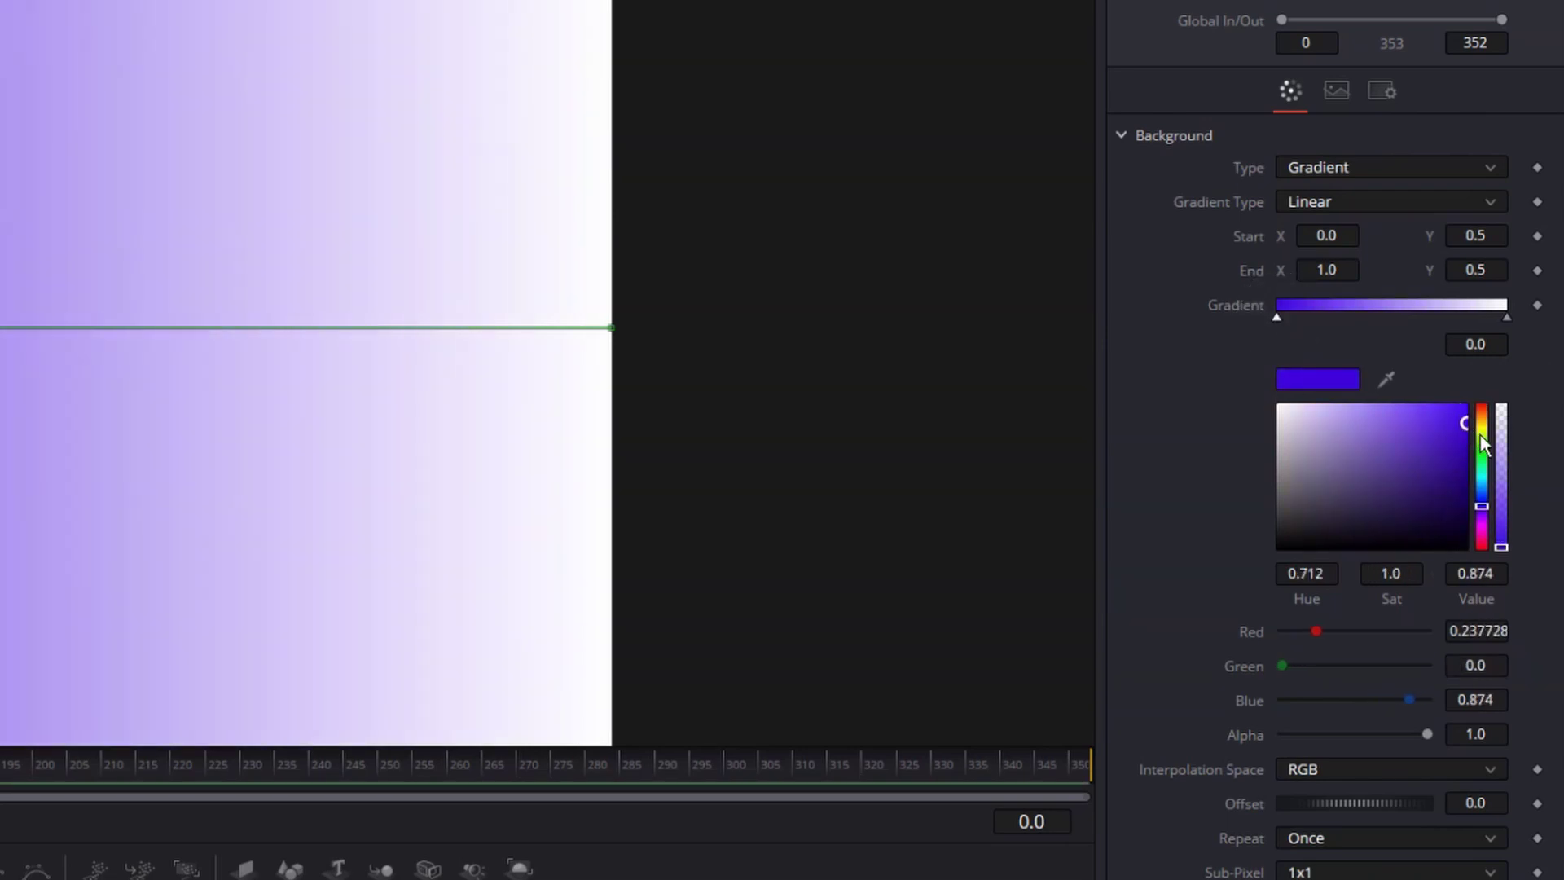
pyautogui.click(1492, 521)
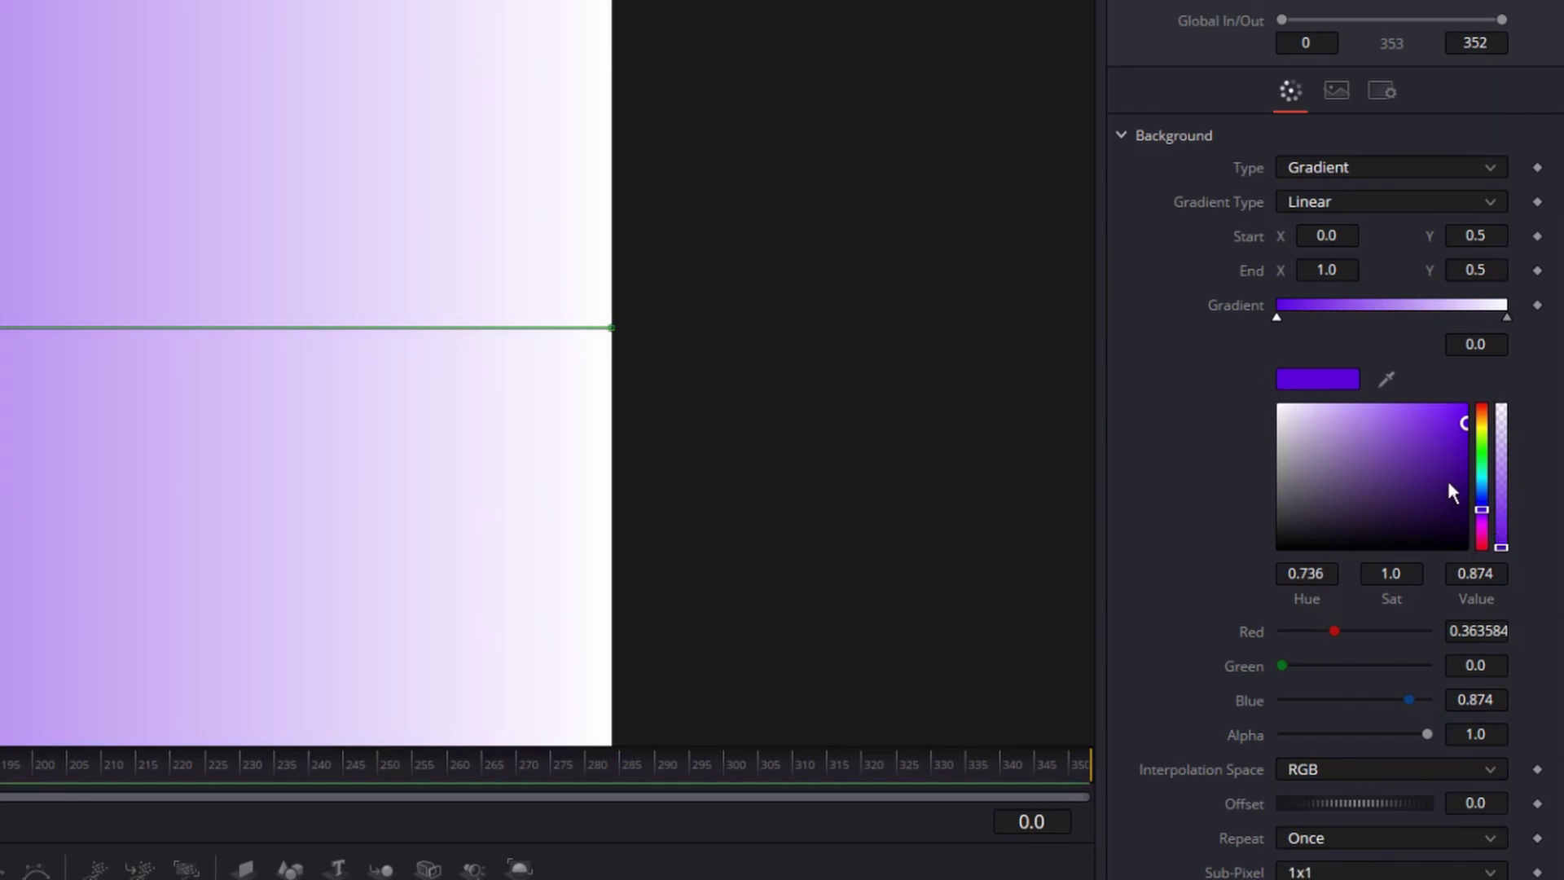
# Step: Colour the last gradient stop of Background1 a bright, saturated magenta
pyautogui.click(1508, 316)
pyautogui.moveTo(1482, 510); pyautogui.dragTo(1483, 529)
pyautogui.click(1422, 454)
pyautogui.moveTo(1453, 461); pyautogui.dragTo(1471, 401)
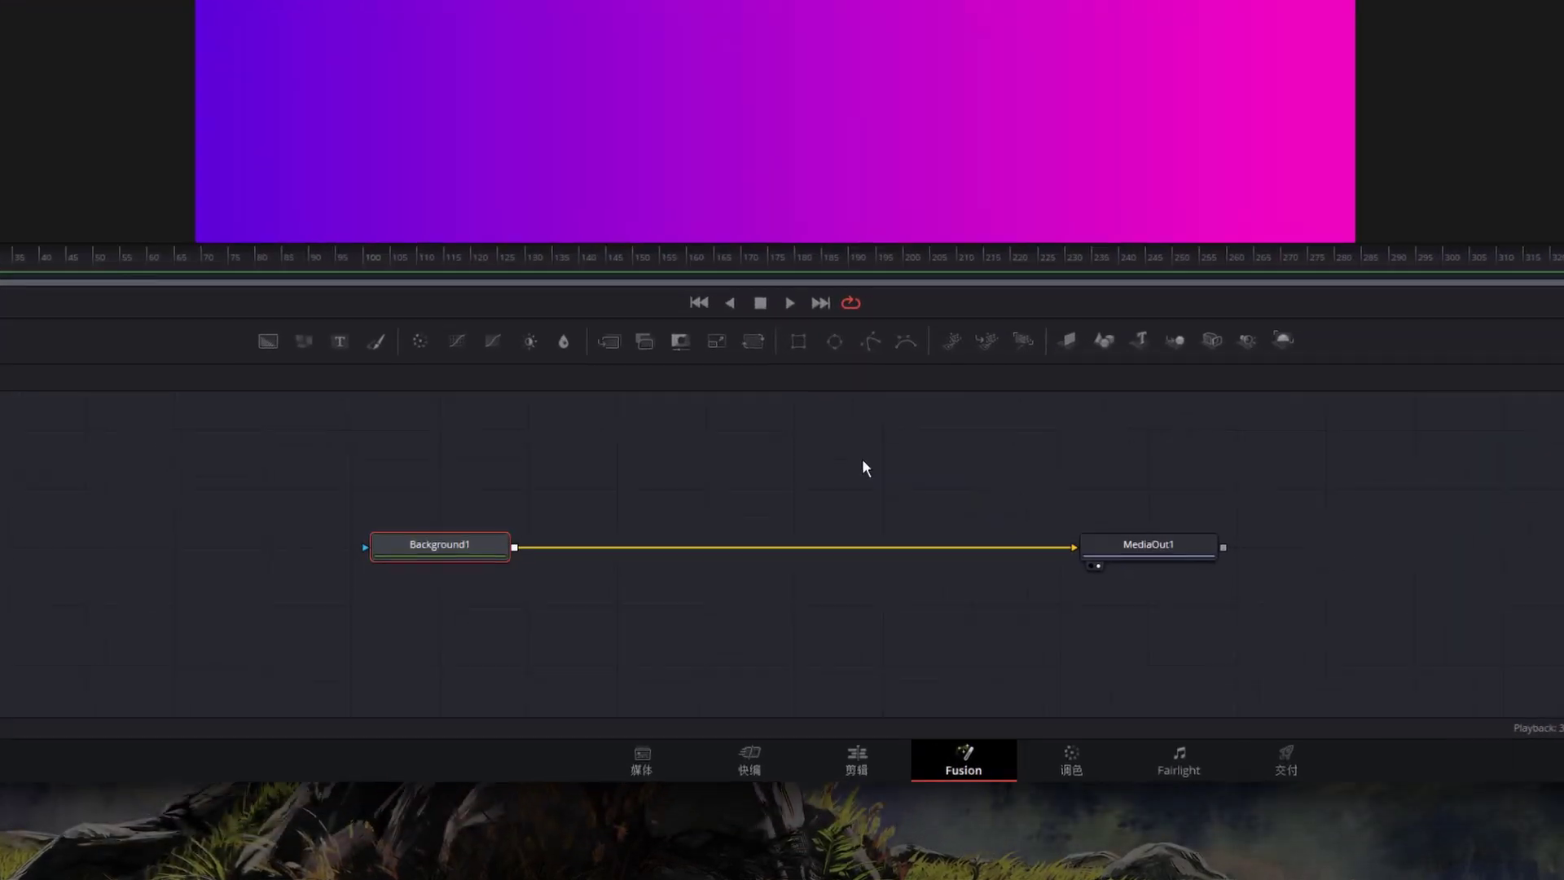
# Step: Add a second Background node and merge it over Background1
pyautogui.click(684, 652)
pyautogui.click(244, 257)
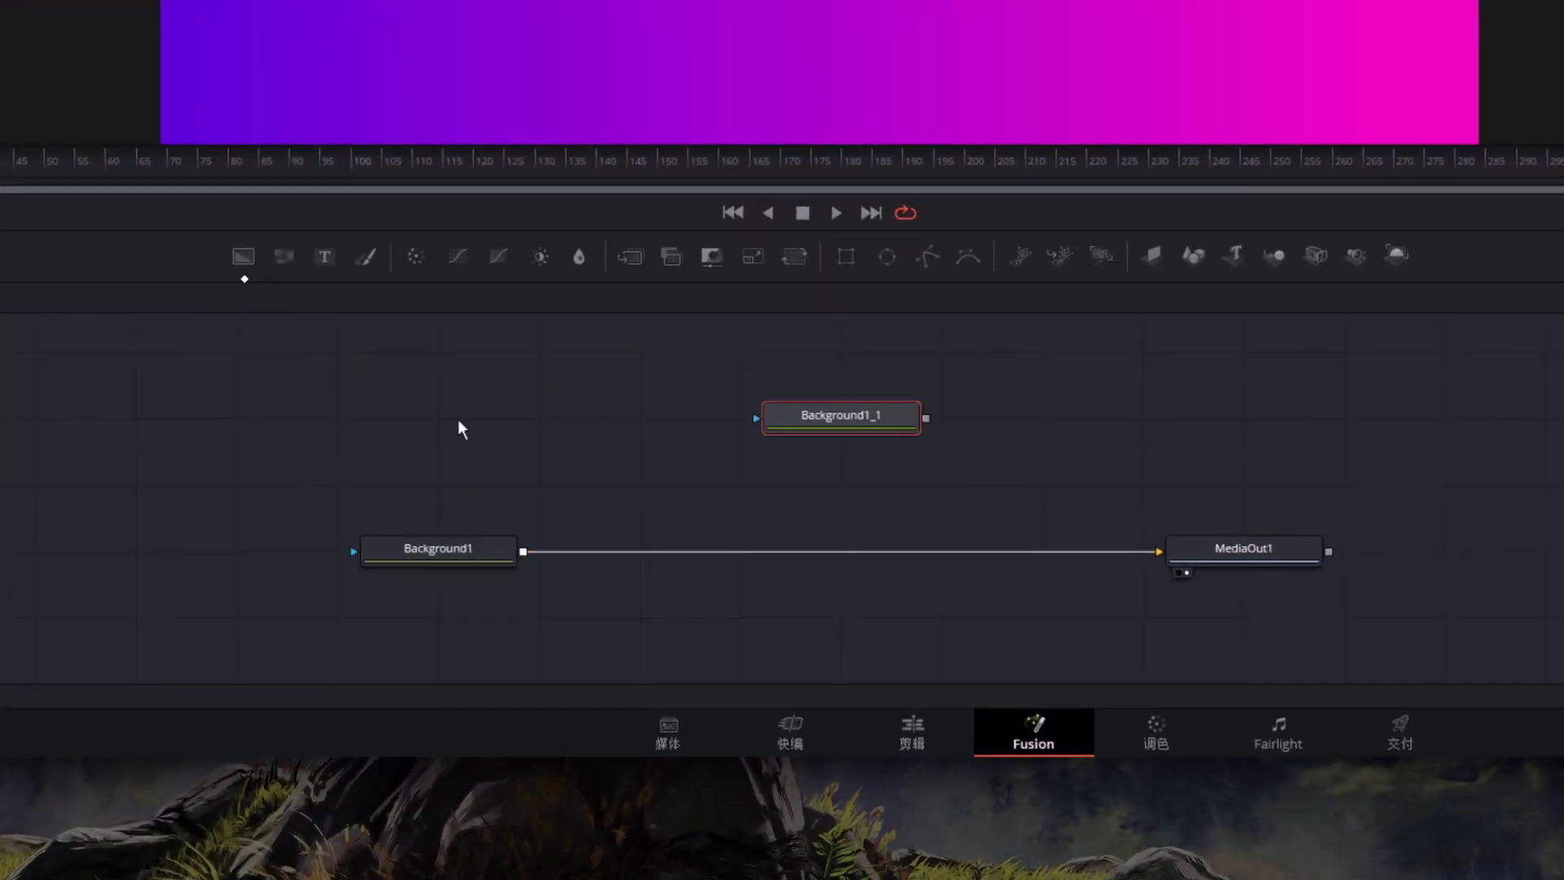
pyautogui.moveTo(926, 418); pyautogui.dragTo(534, 575)
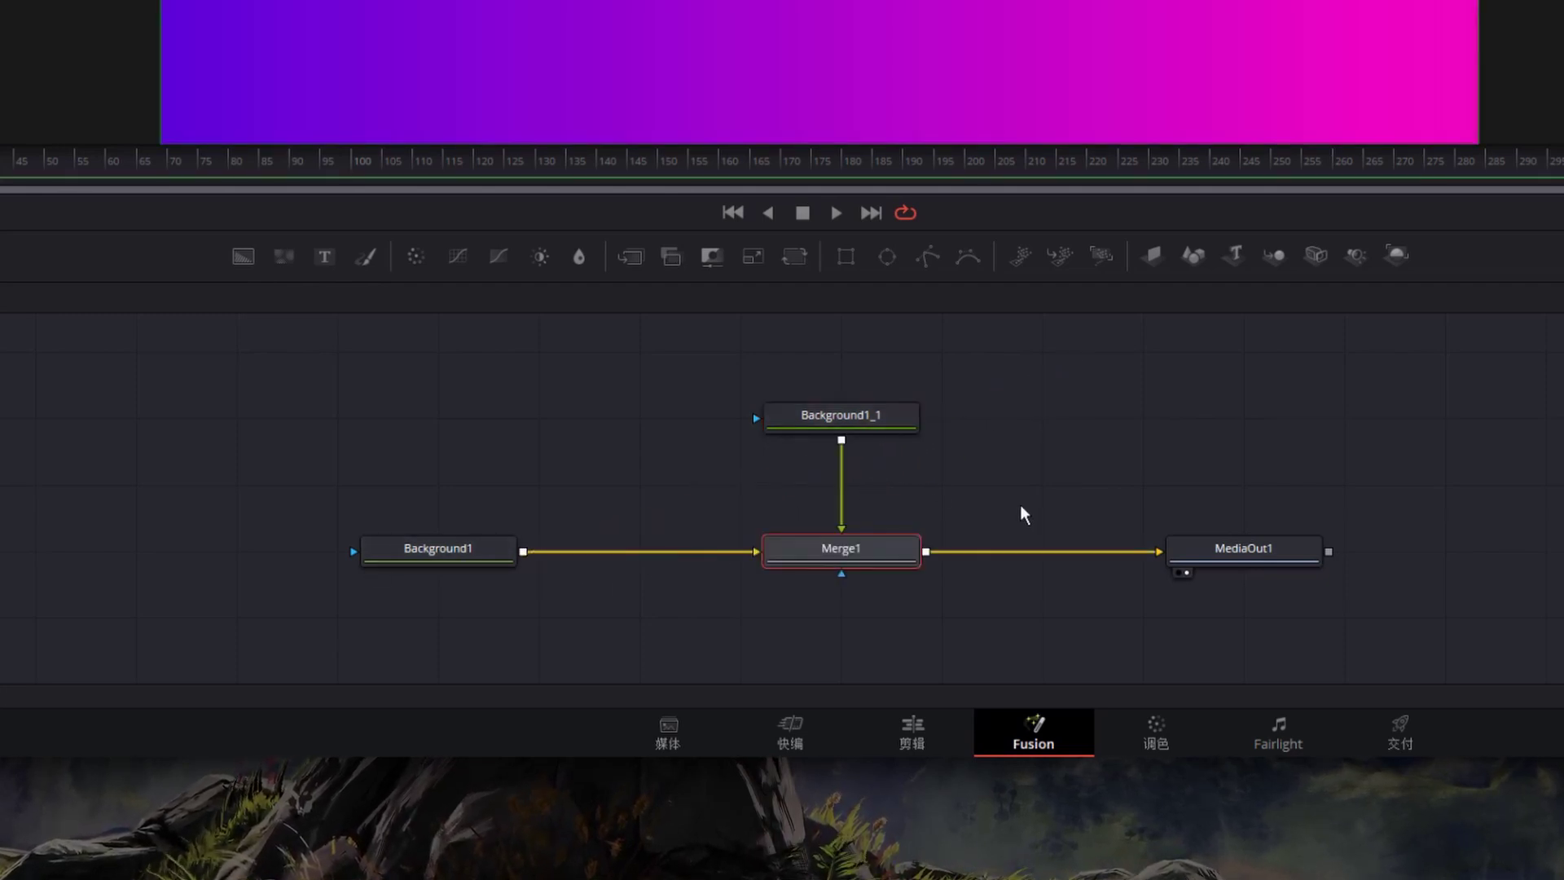
# Step: Set the second Background node's alpha to 1.0 and its type to Gradient
pyautogui.click(890, 418)
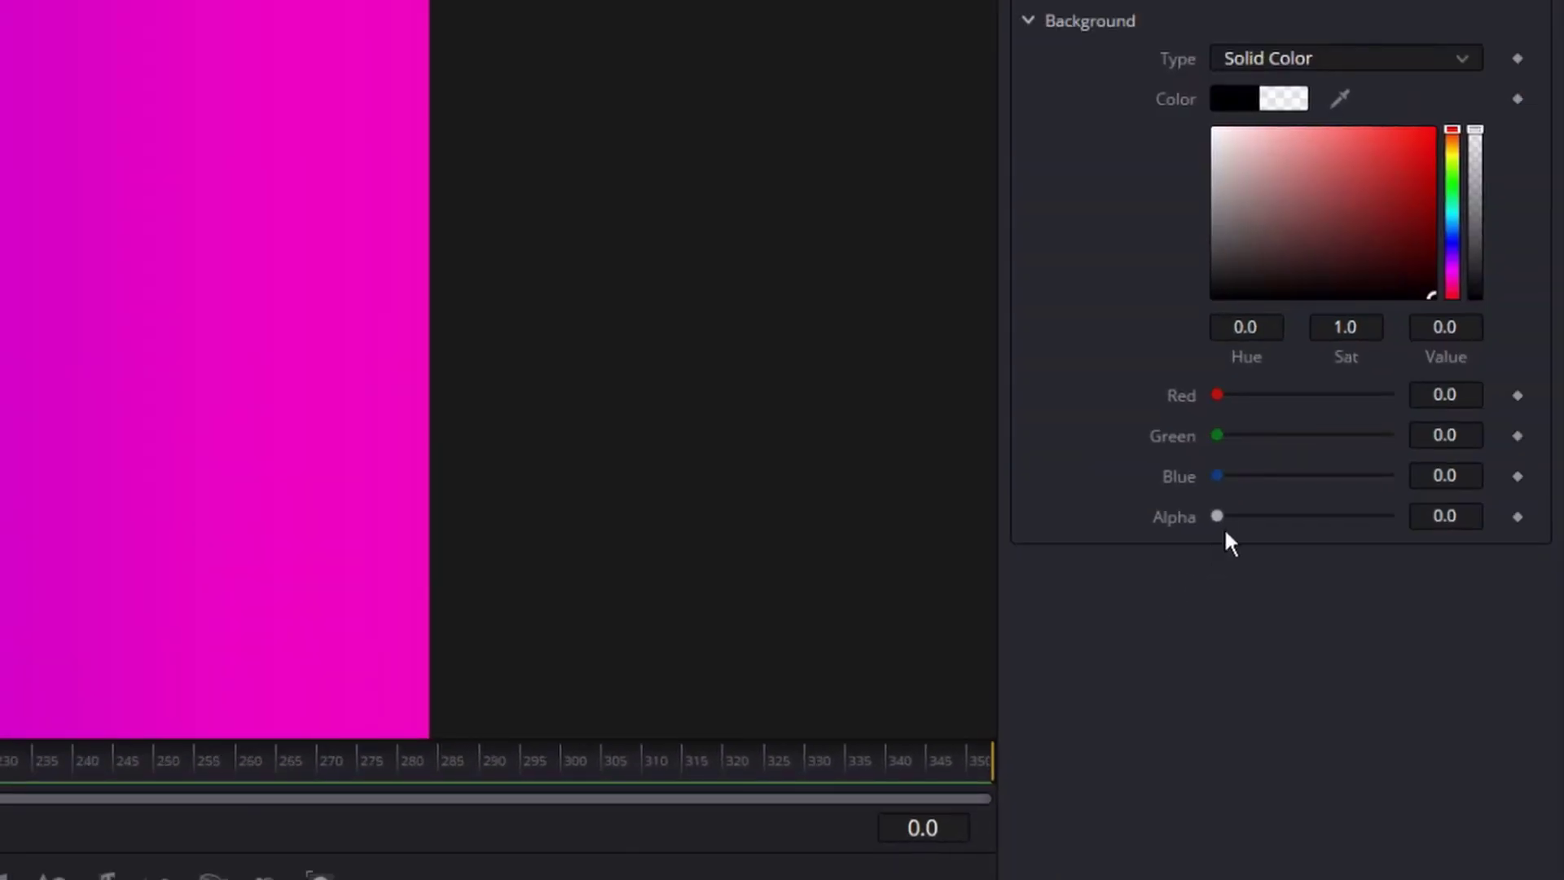
pyautogui.moveTo(1225, 531); pyautogui.dragTo(1394, 529)
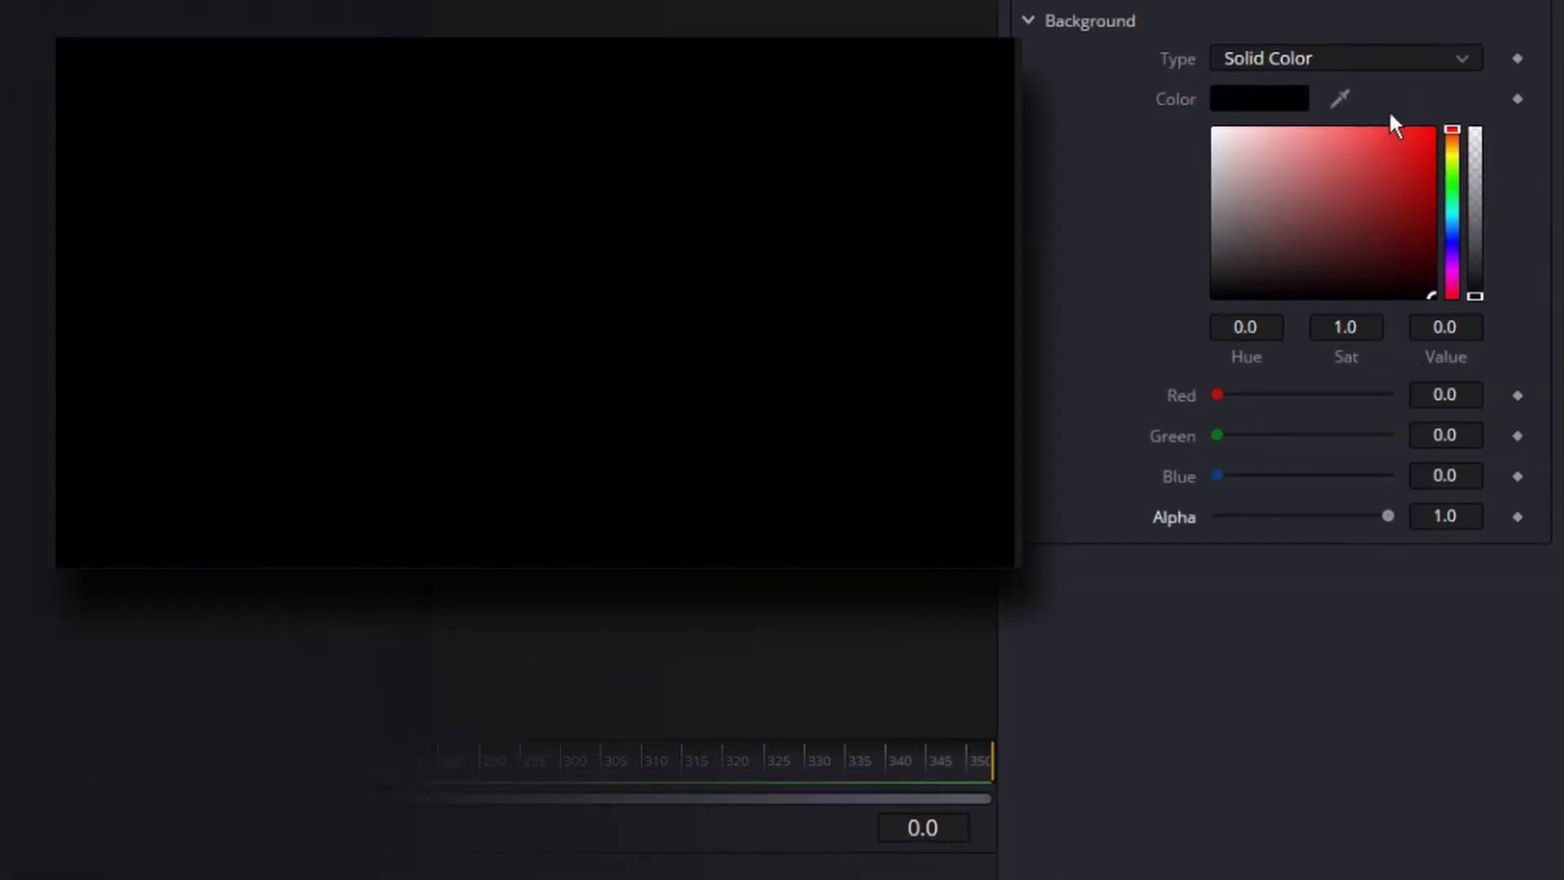
pyautogui.click(1398, 69)
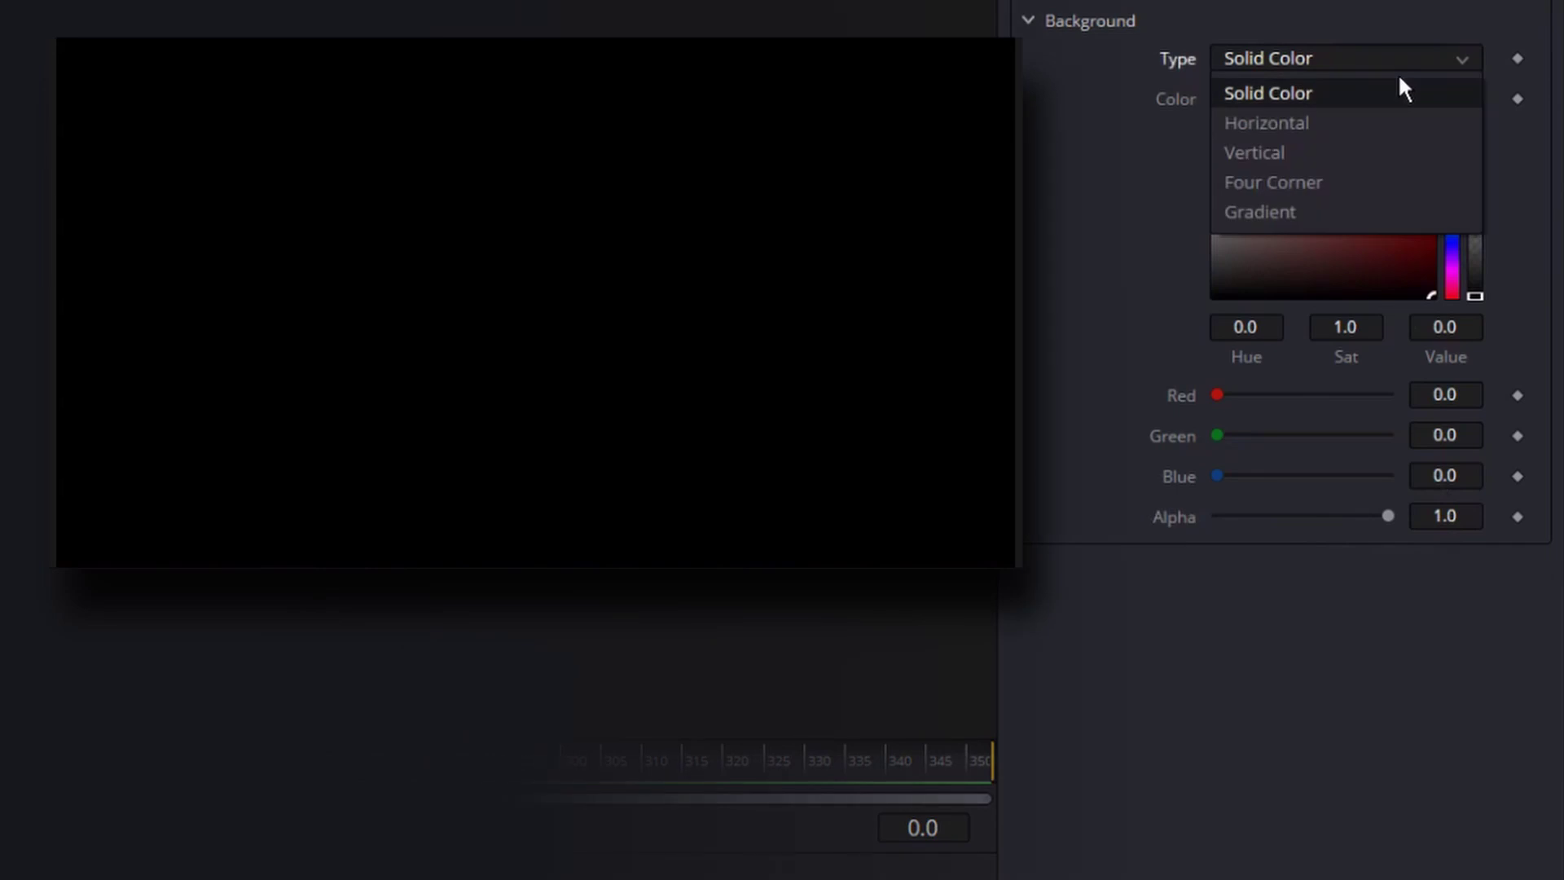
pyautogui.click(1383, 228)
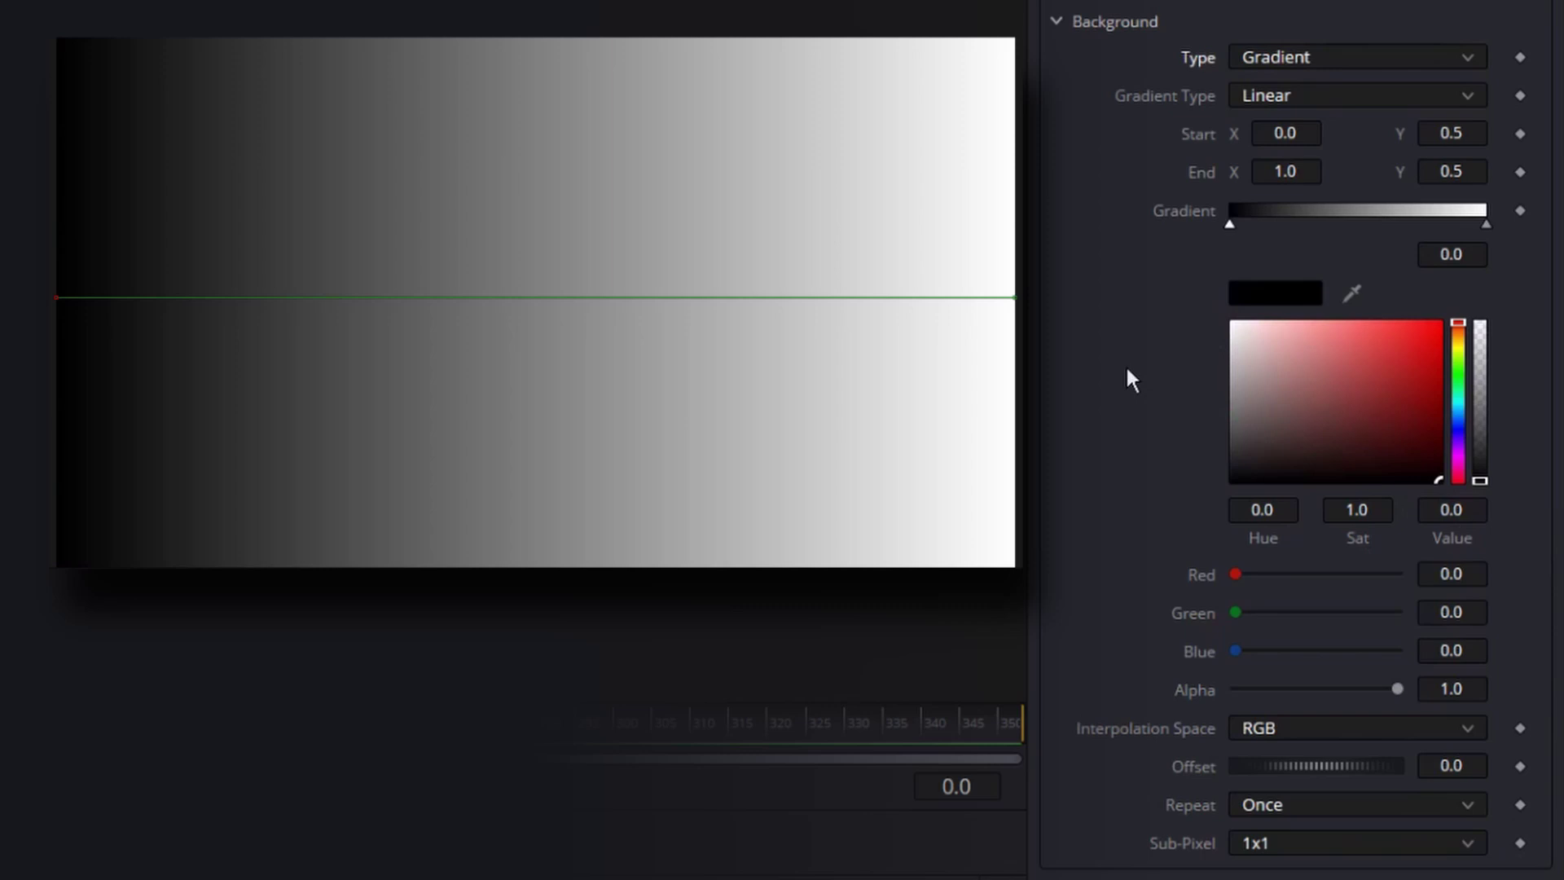
# Step: Add a gradient stop to the second background at position 0.35
pyautogui.click(1327, 226)
pyautogui.click(1470, 261)
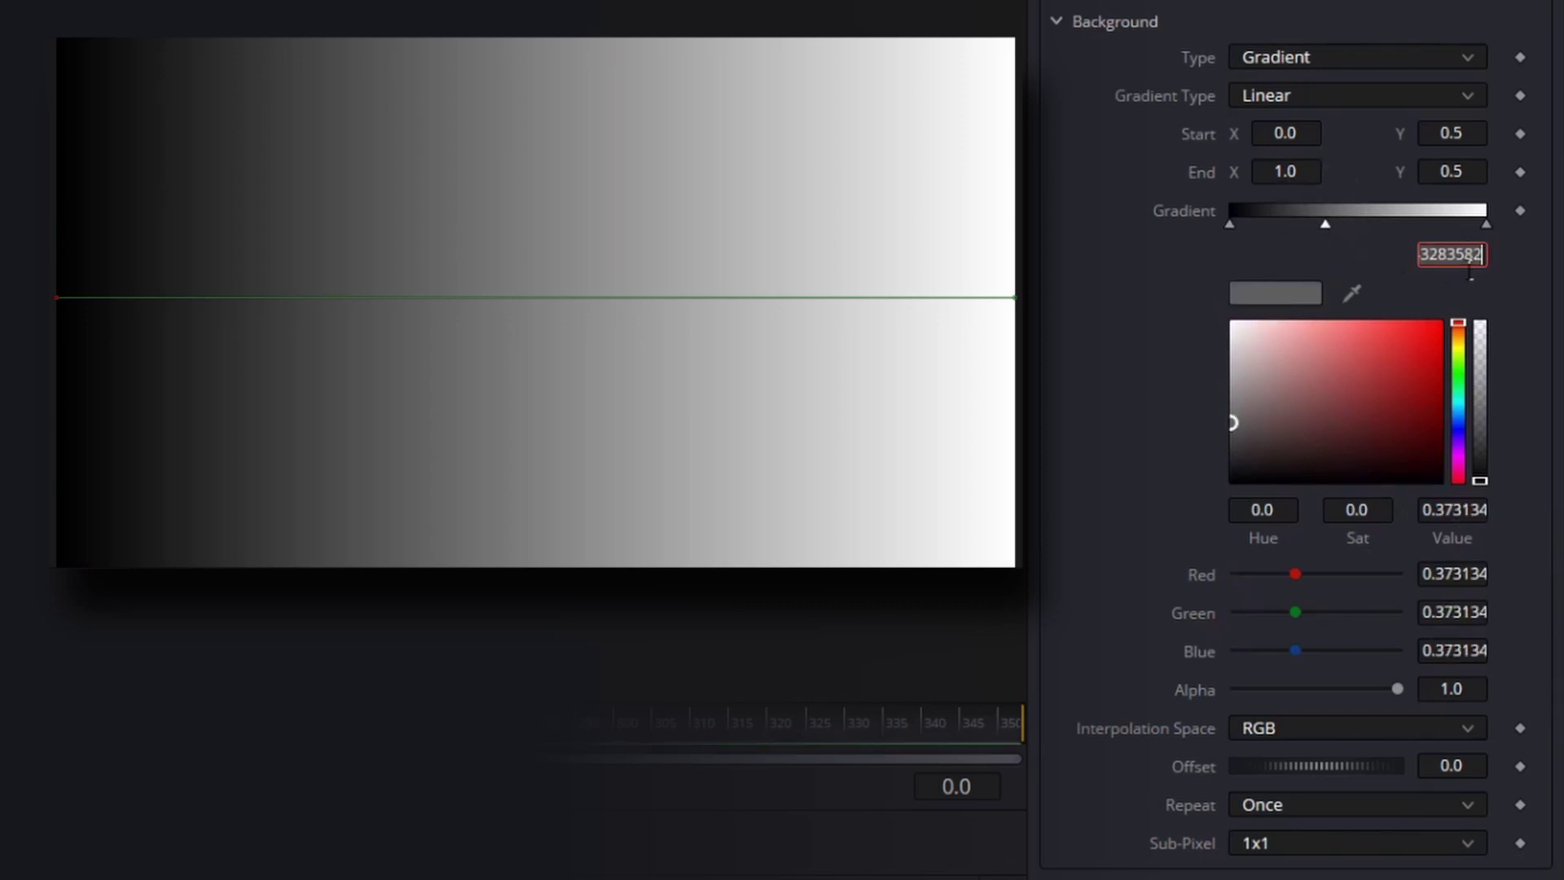
pyautogui.press('BackSpace')
pyautogui.write('.35')
pyautogui.press('Tab')
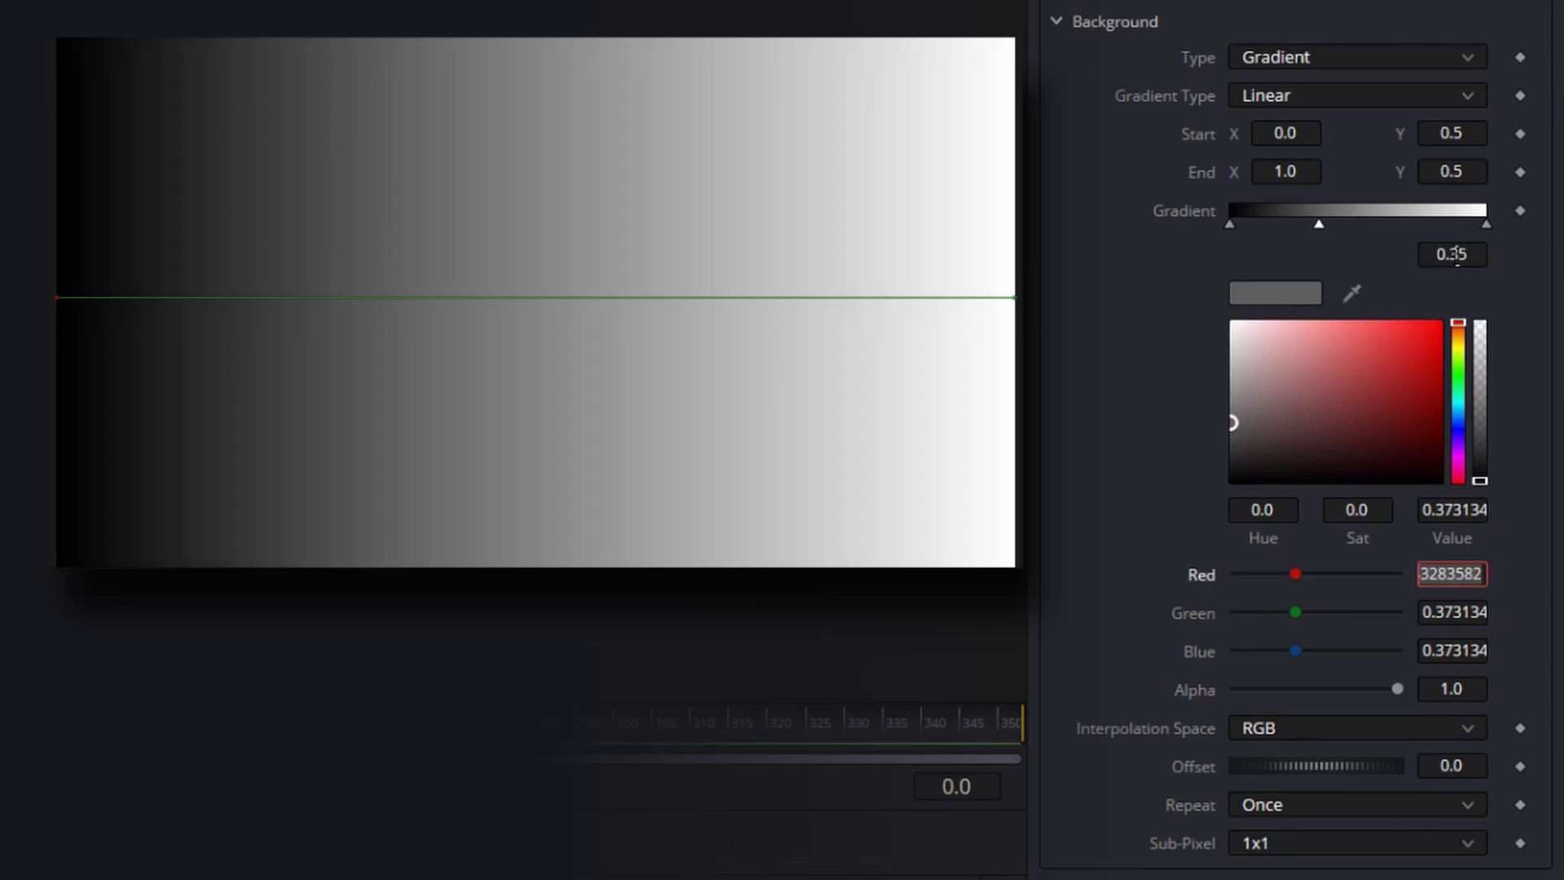
# Step: Add another gradient stop to the second background at position 0.65
pyautogui.click(1404, 220)
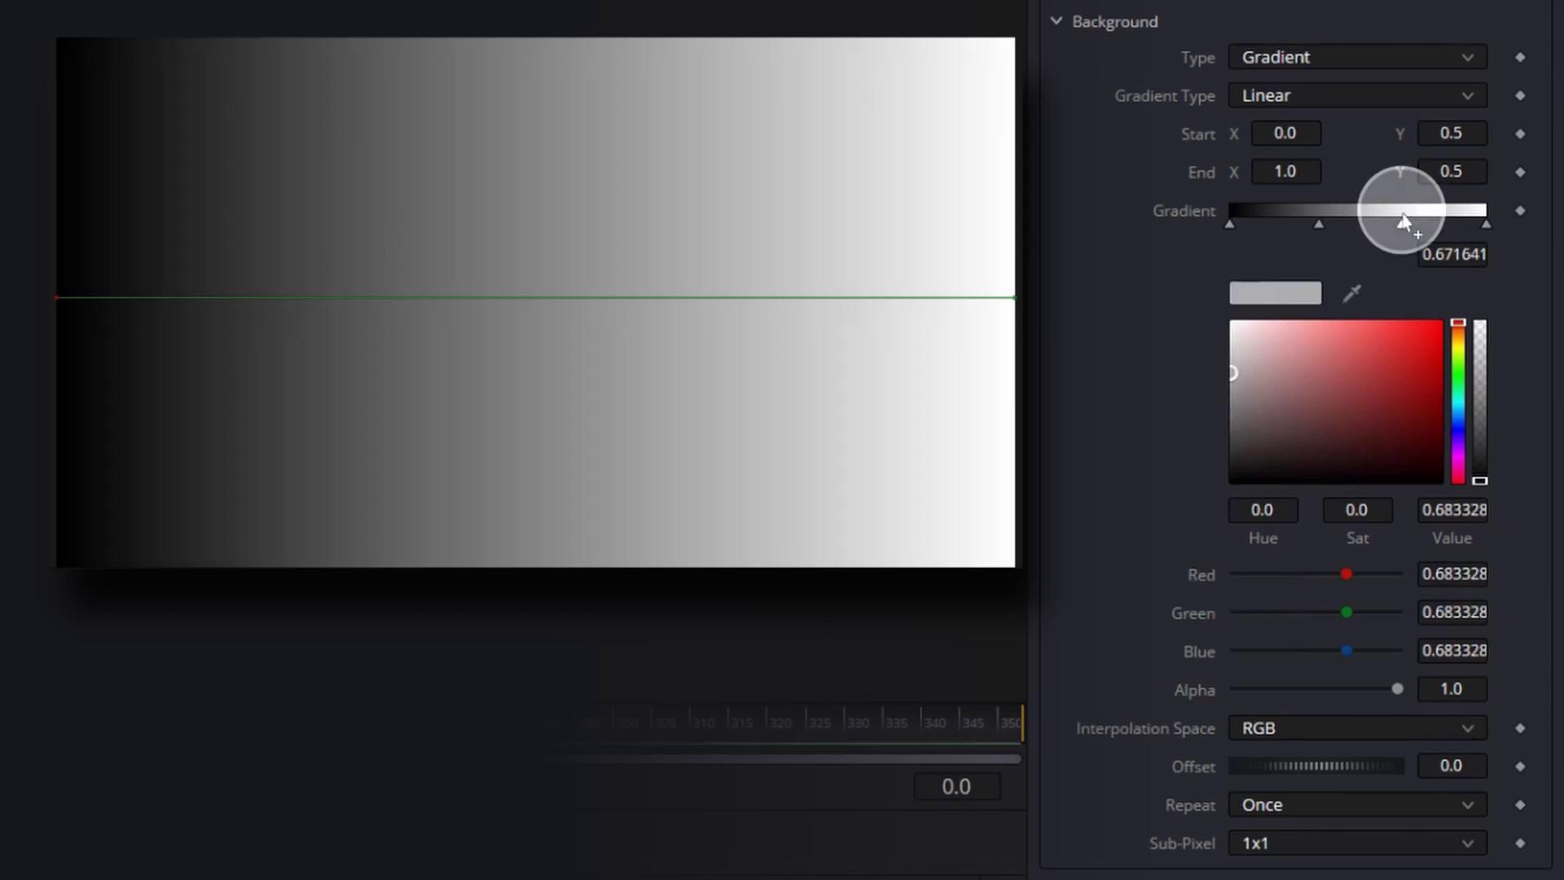
pyautogui.click(1470, 259)
pyautogui.press('BackSpace')
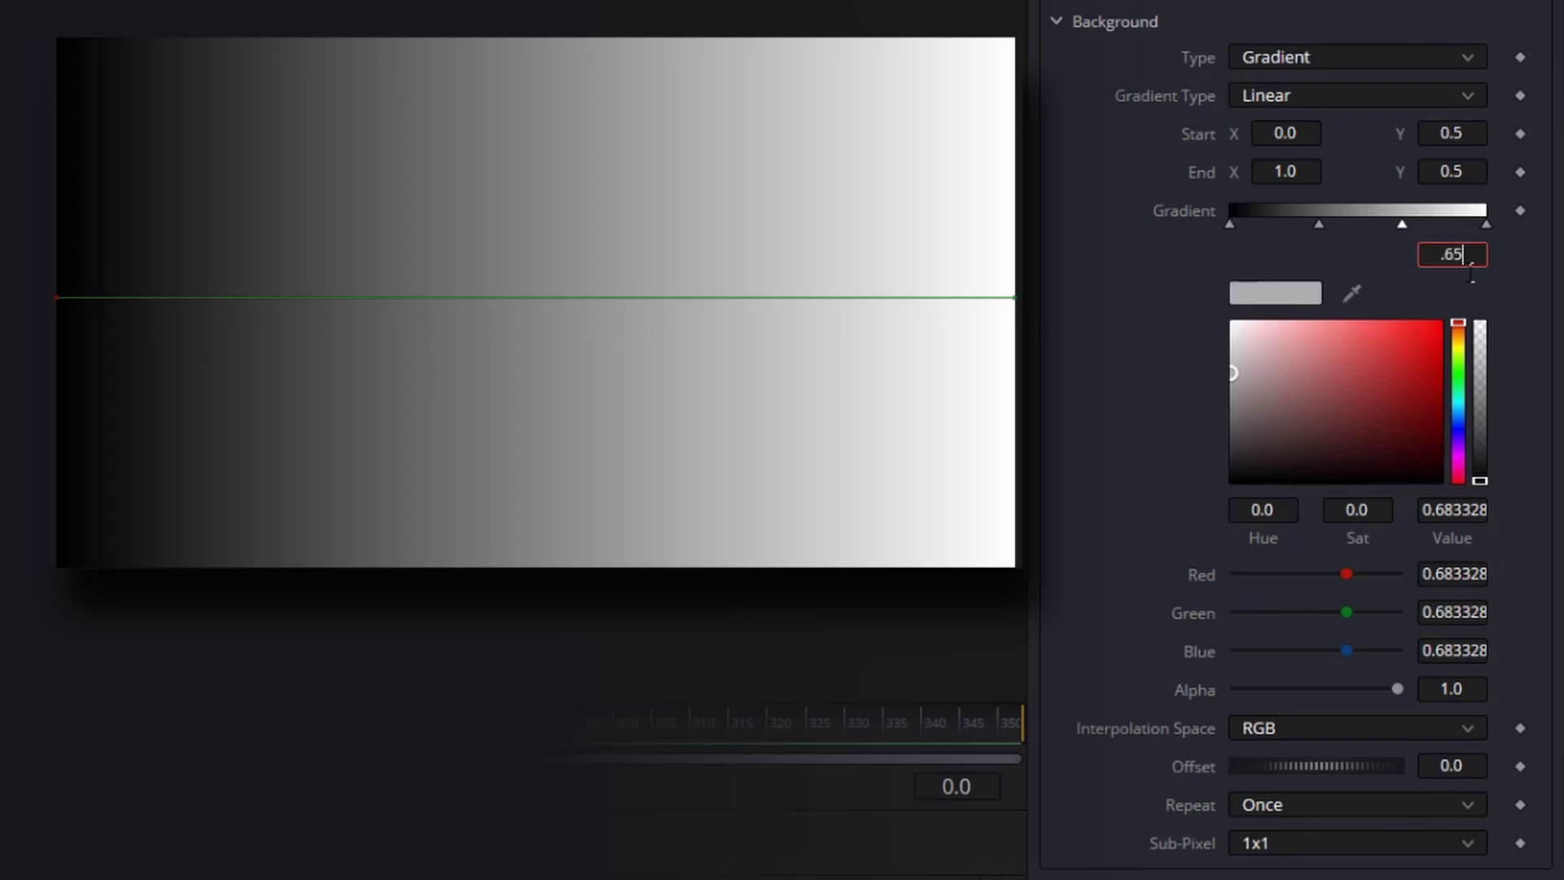
pyautogui.write('.65')
pyautogui.press('Tab')
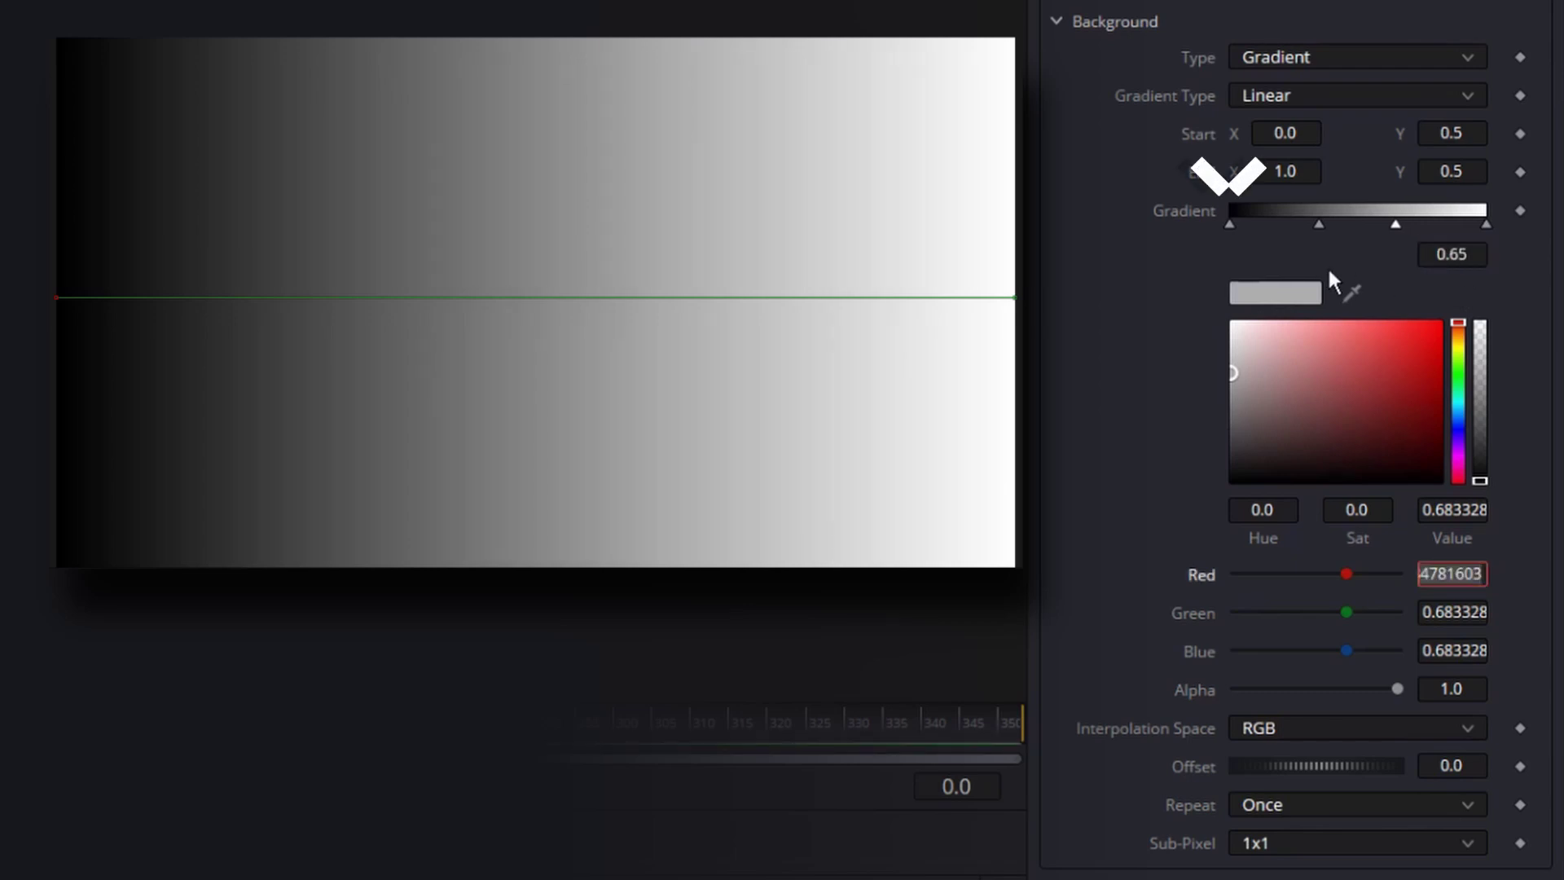
# Step: Set the first gradient stop's alpha to 0.0 and move it to about 0.333, just before the 0.35 stop
pyautogui.click(1230, 225)
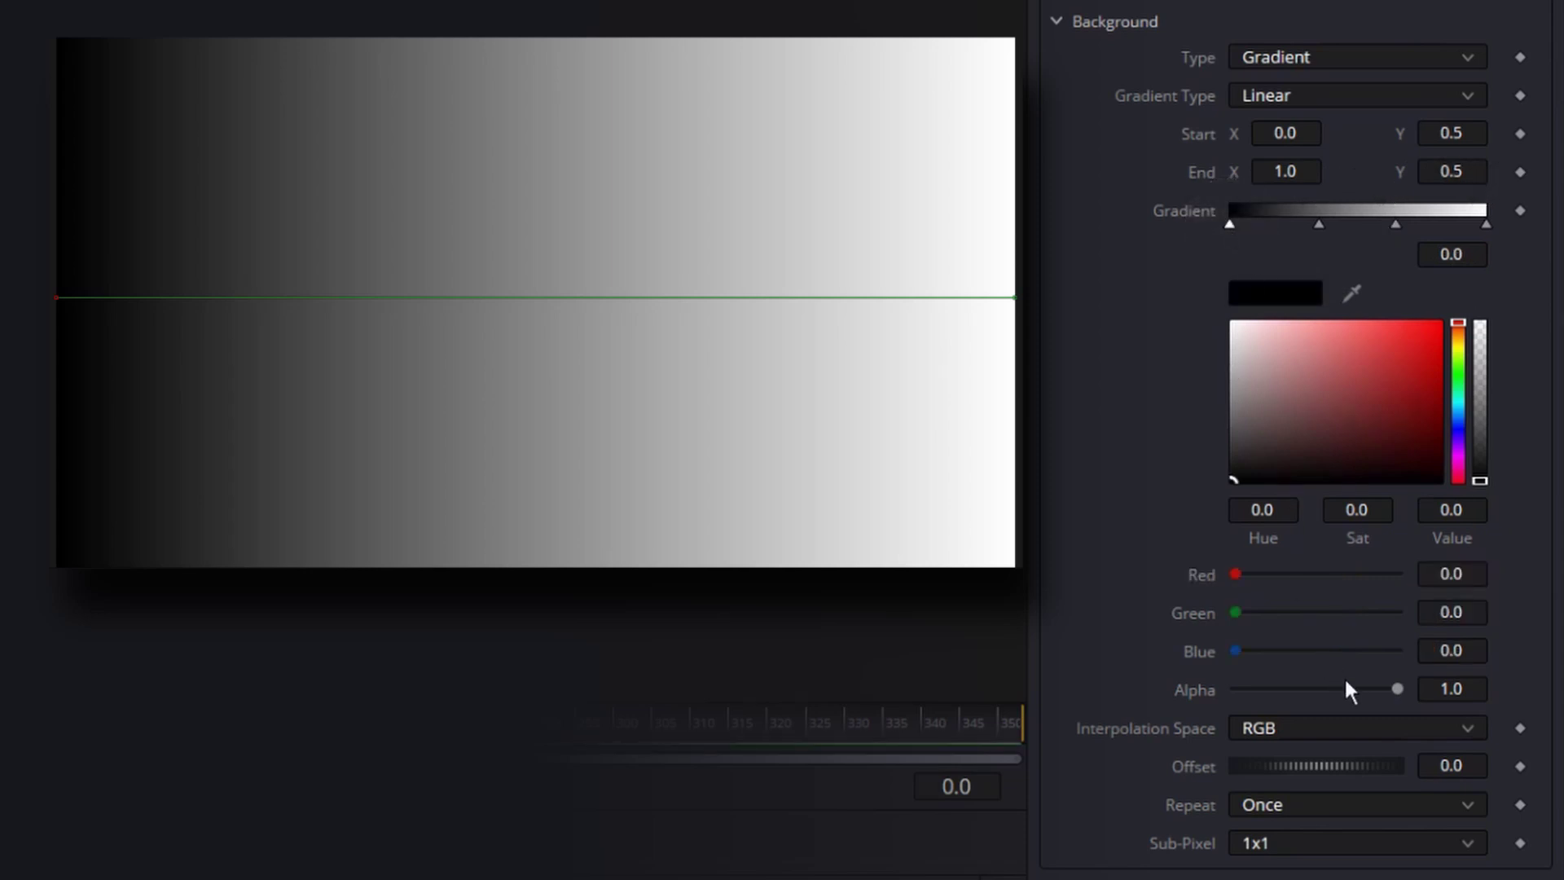
pyautogui.moveTo(1404, 698); pyautogui.dragTo(1210, 701)
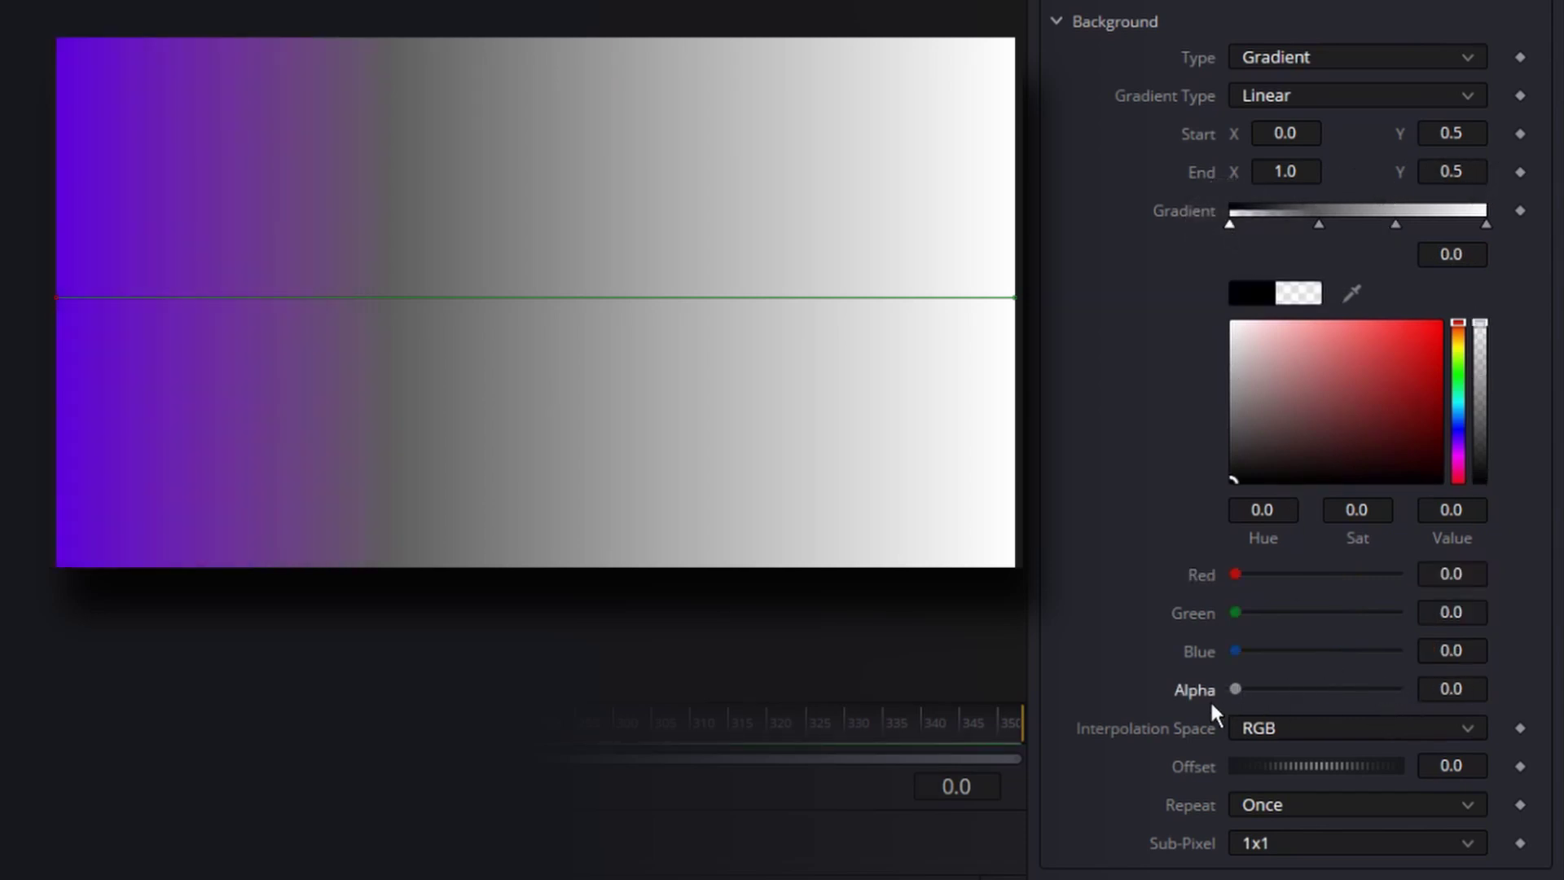
pyautogui.moveTo(1233, 228); pyautogui.dragTo(1315, 237)
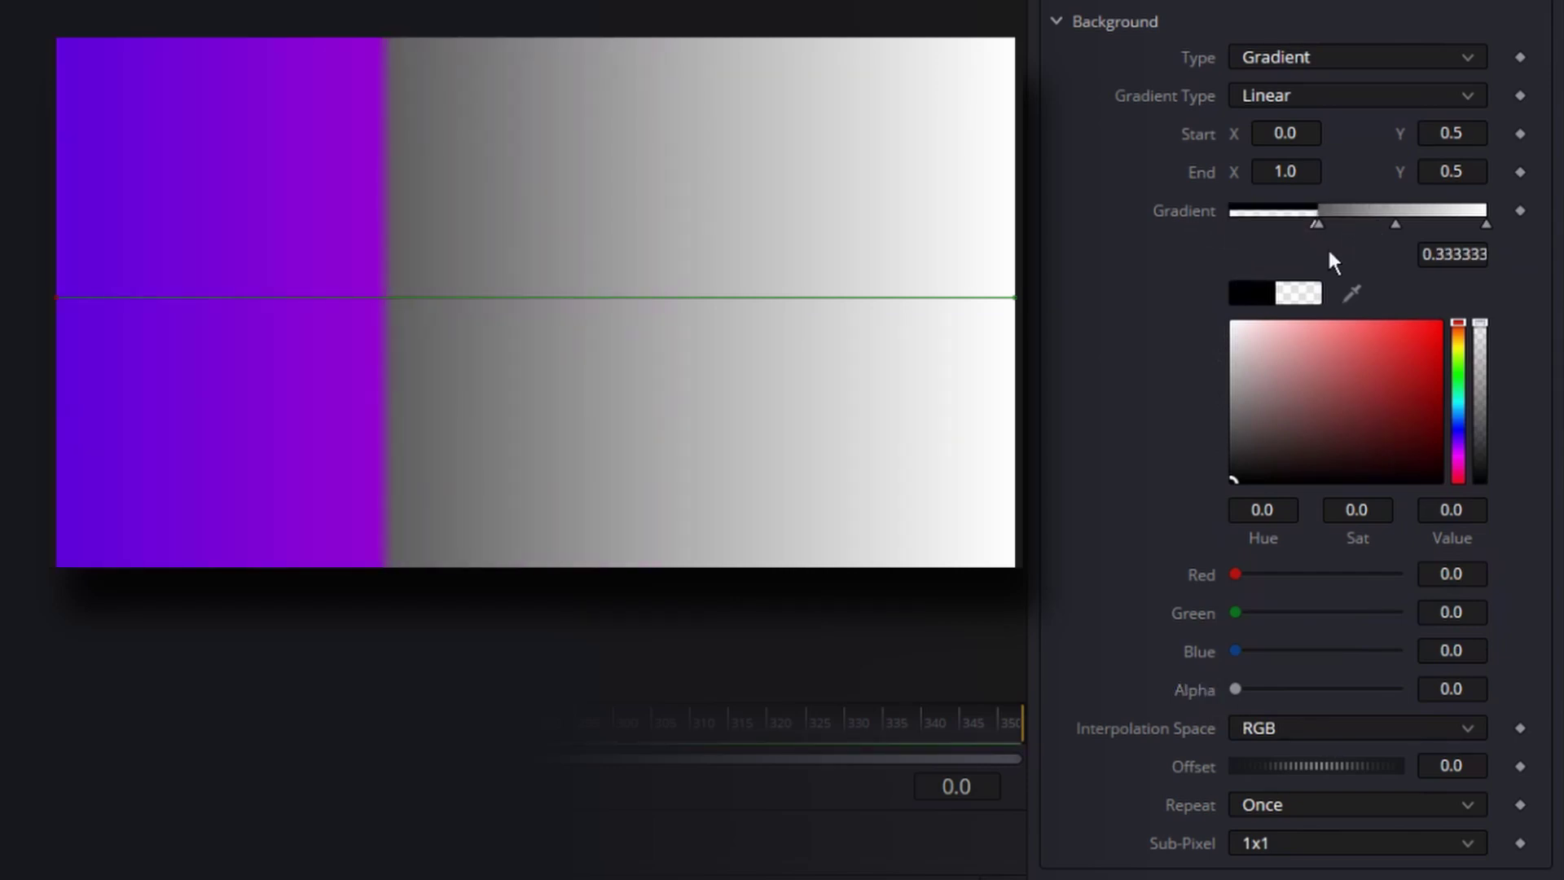
# Step: Colour the gradient stops at 0.35 and 0.65 pure white
pyautogui.click(1319, 214)
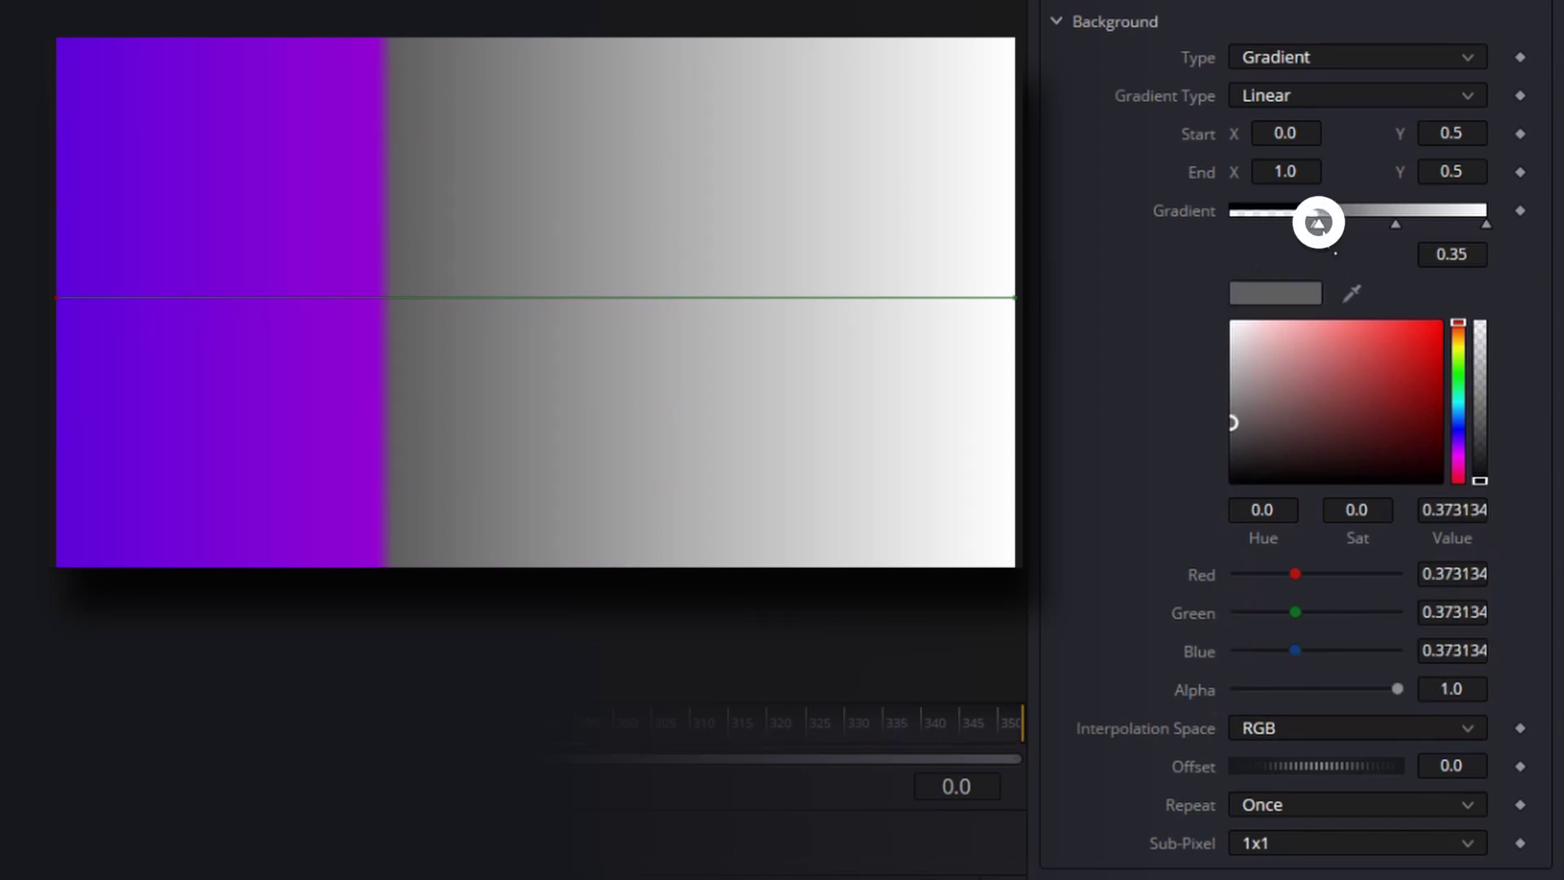
pyautogui.moveTo(1361, 453)
pyautogui.mouseDown()
pyautogui.moveTo(1263, 374)
pyautogui.moveTo(1214, 296)
pyautogui.mouseUp()
pyautogui.click(1395, 225)
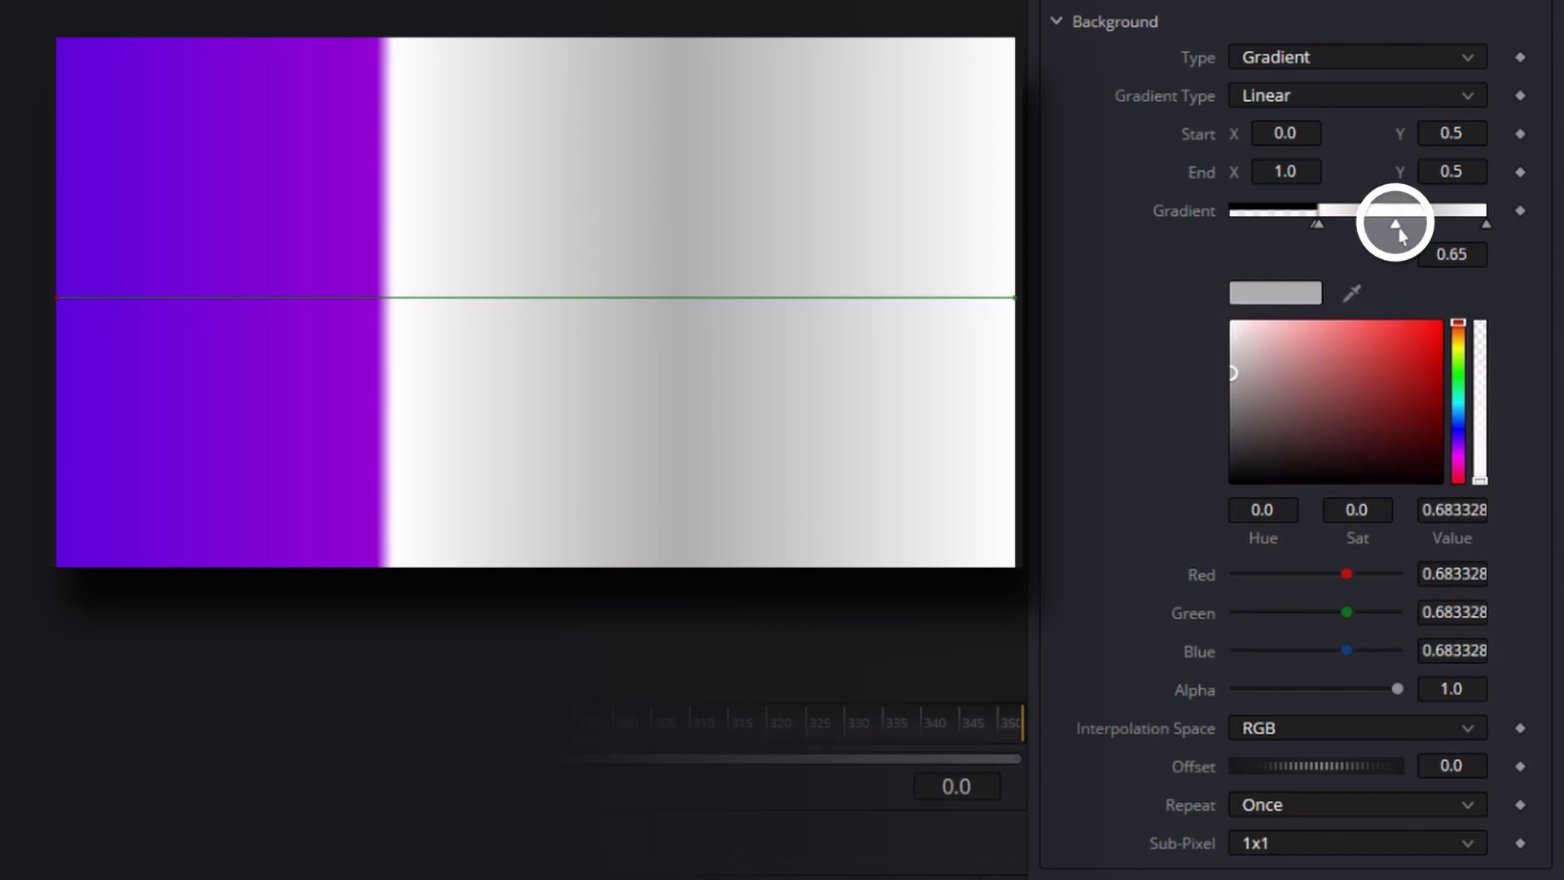
pyautogui.moveTo(1312, 373); pyautogui.dragTo(1182, 285)
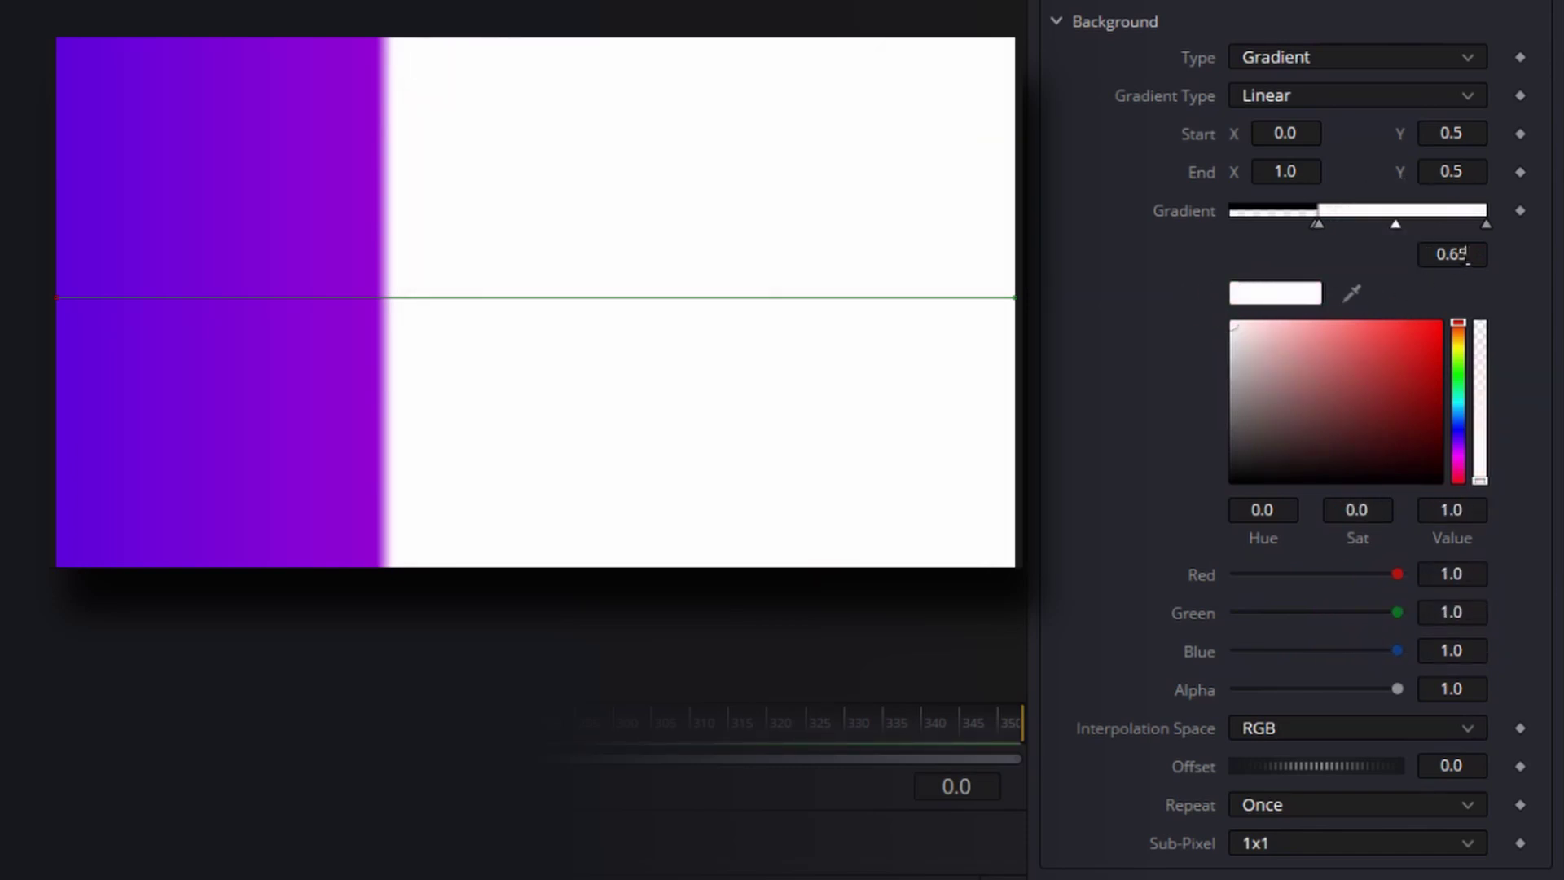
# Step: Set the last gradient stop to black with alpha 0.0
pyautogui.click(1485, 225)
pyautogui.moveTo(1370, 373)
pyautogui.mouseDown()
pyautogui.moveTo(1253, 424)
pyautogui.moveTo(1160, 562)
pyautogui.mouseUp()
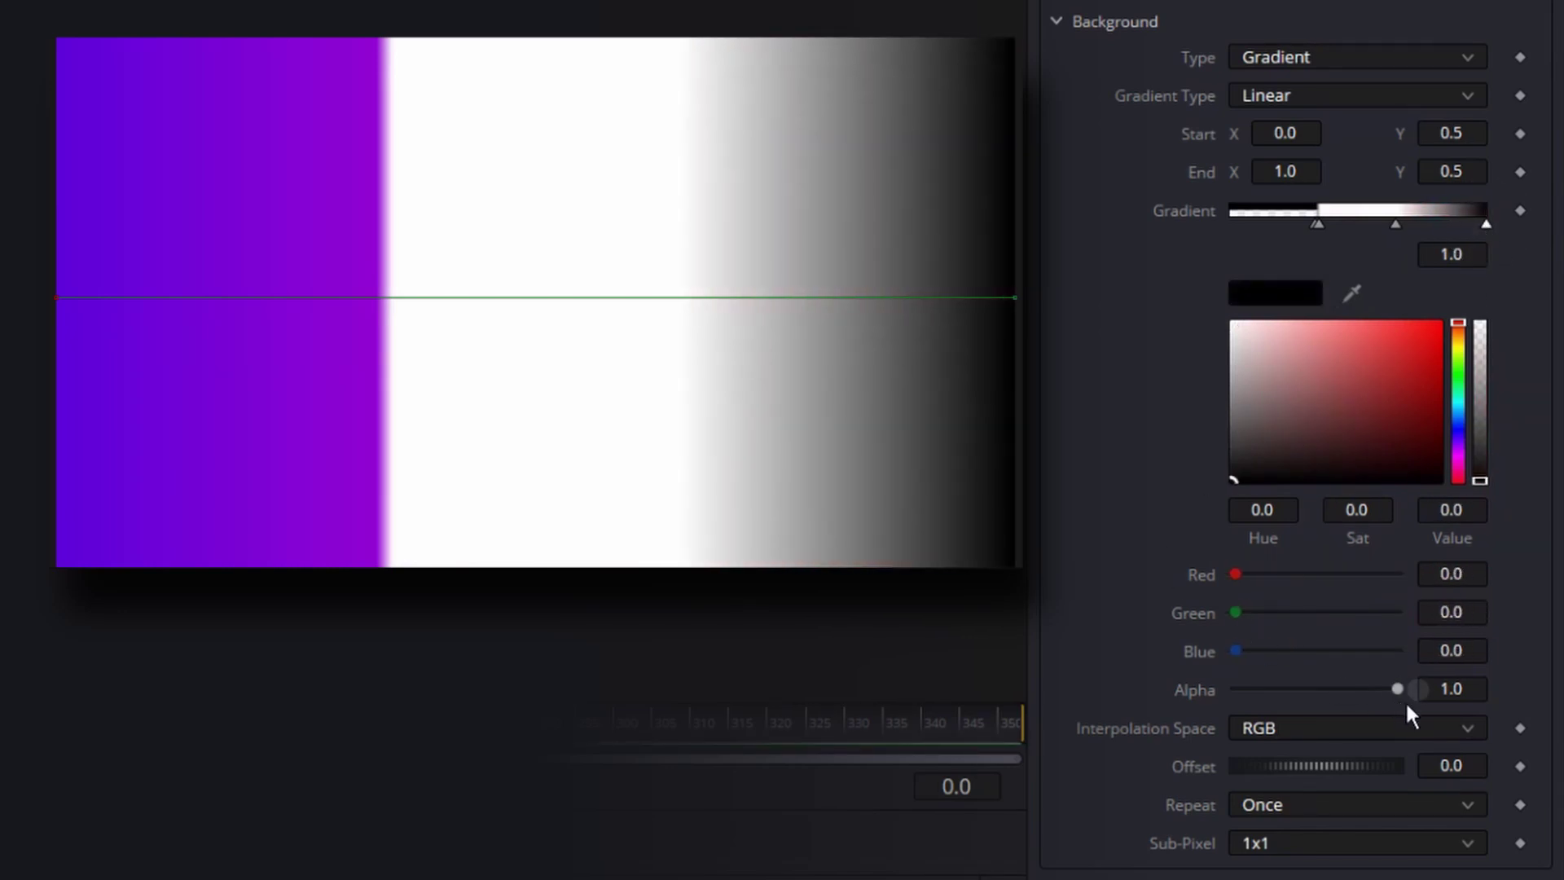
pyautogui.moveTo(1406, 702); pyautogui.dragTo(1176, 705)
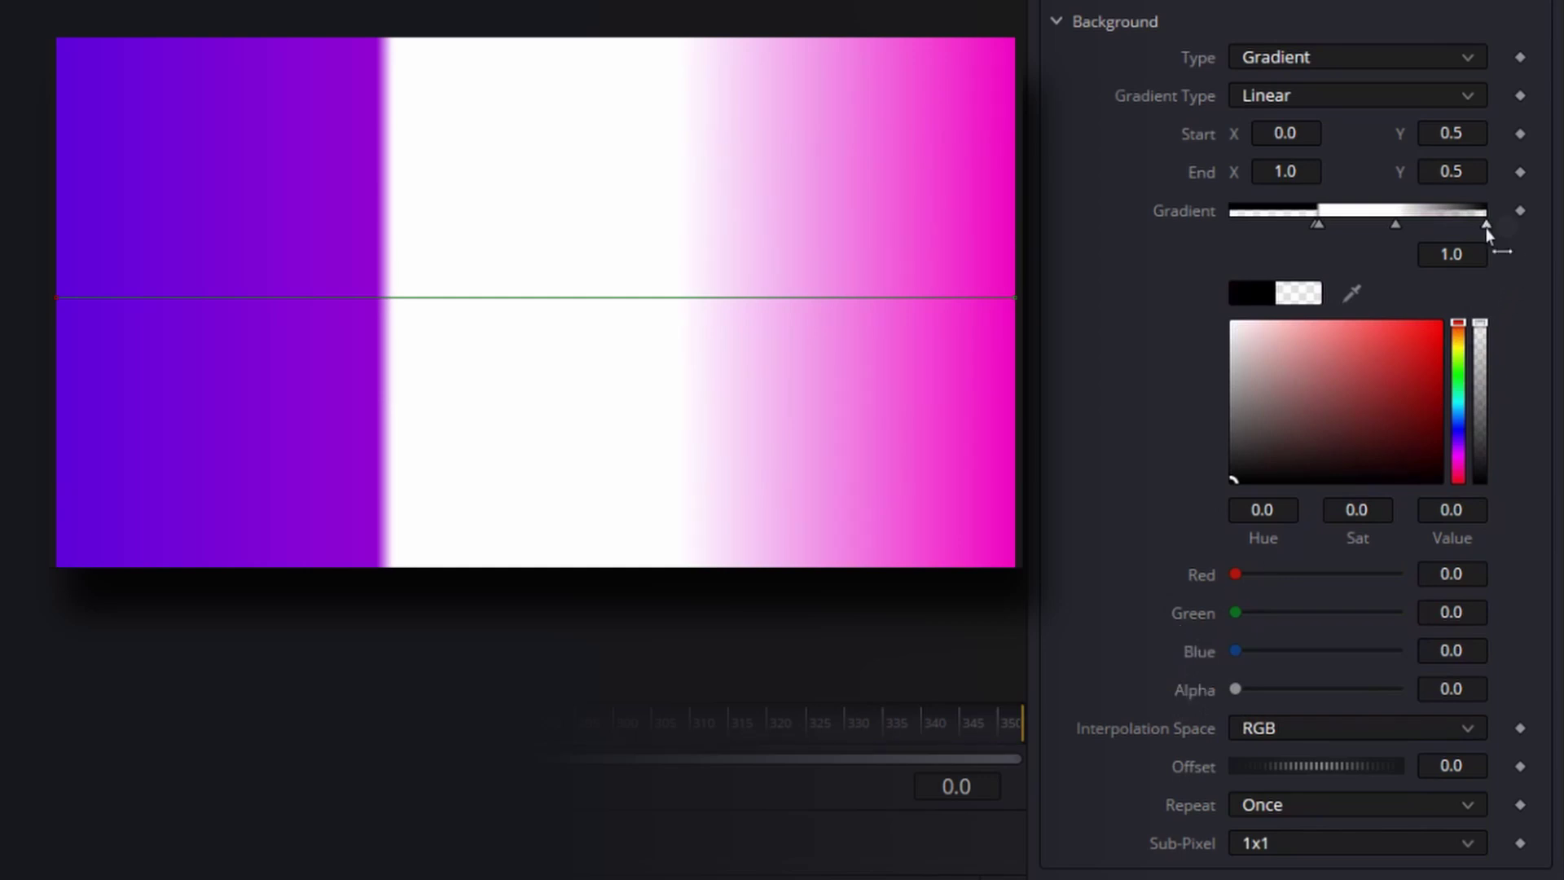
# Step: Move the last gradient stop to about 0.662, just after the 0.65 stop, and set the gradient's repeat mode to Repeat
pyautogui.moveTo(1485, 226); pyautogui.dragTo(1398, 252)
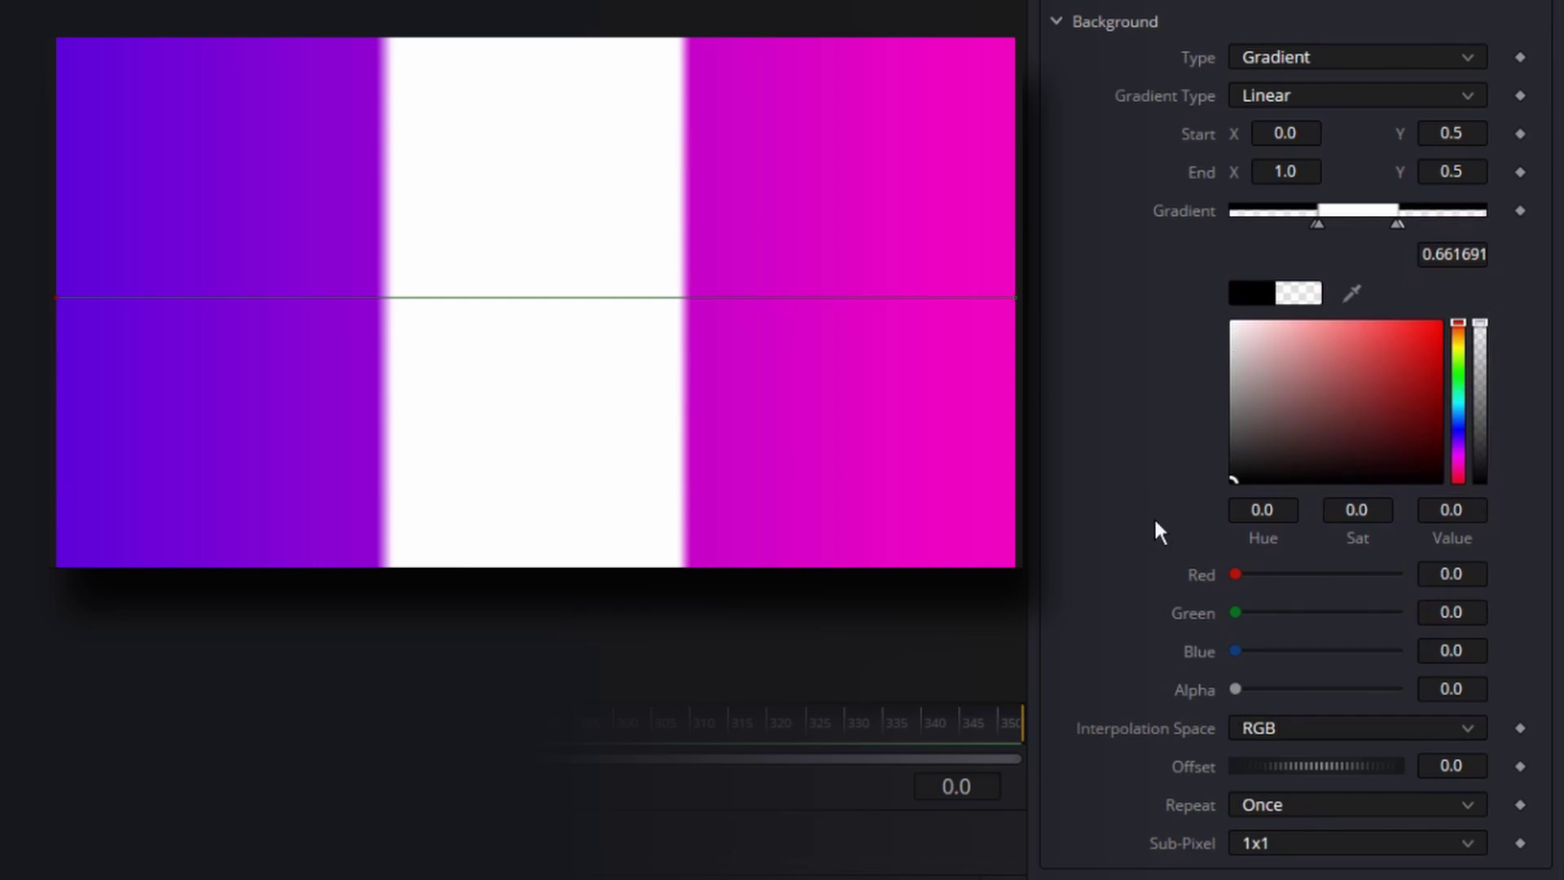
pyautogui.scroll(-8, 1160, 531)
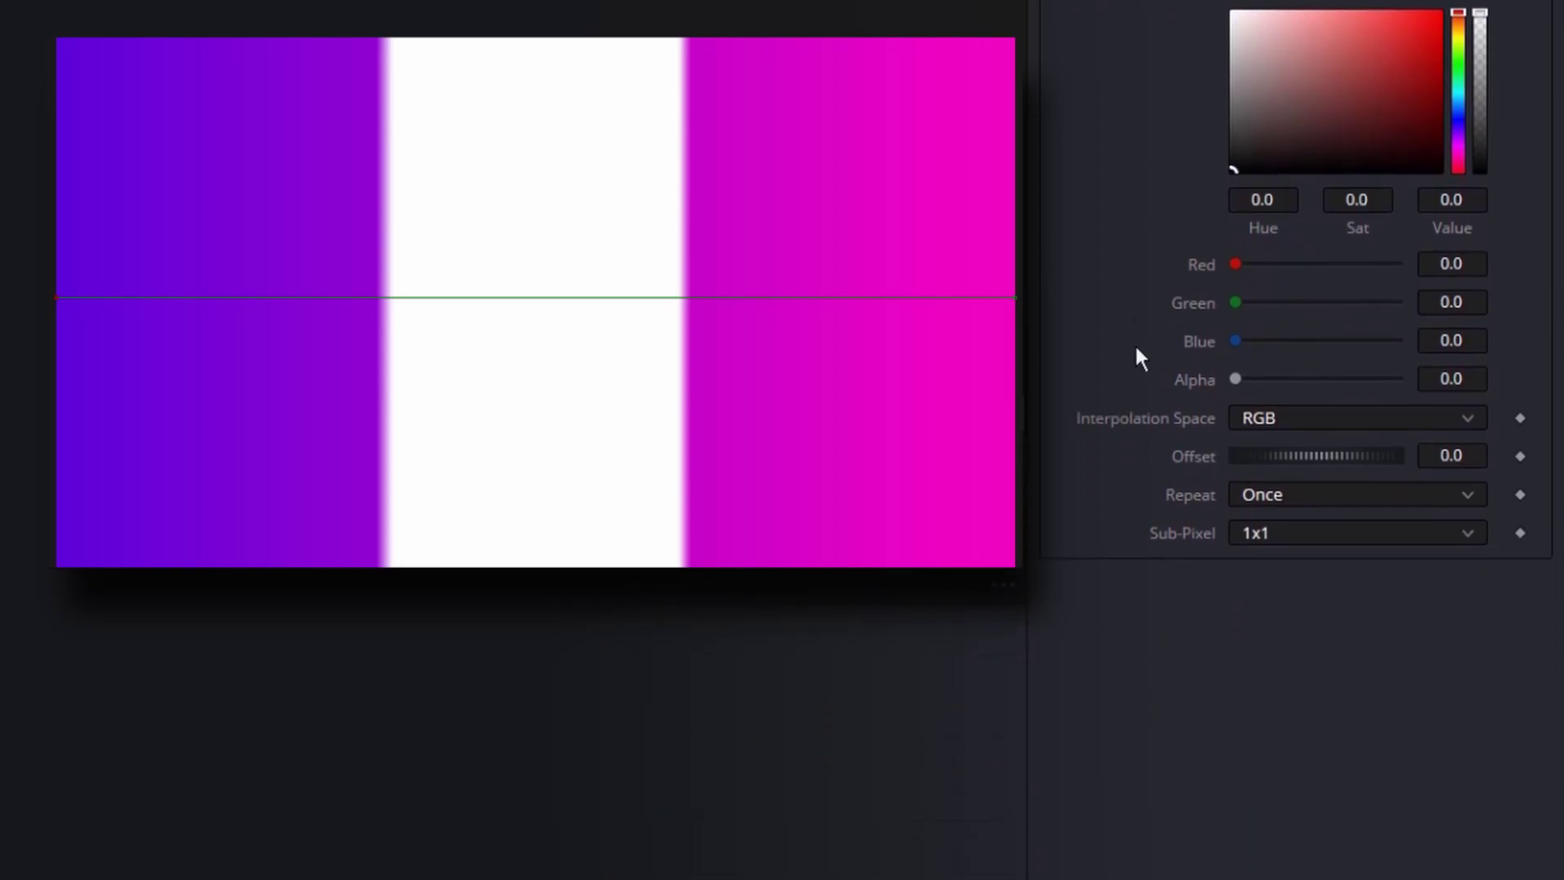
pyautogui.click(1376, 499)
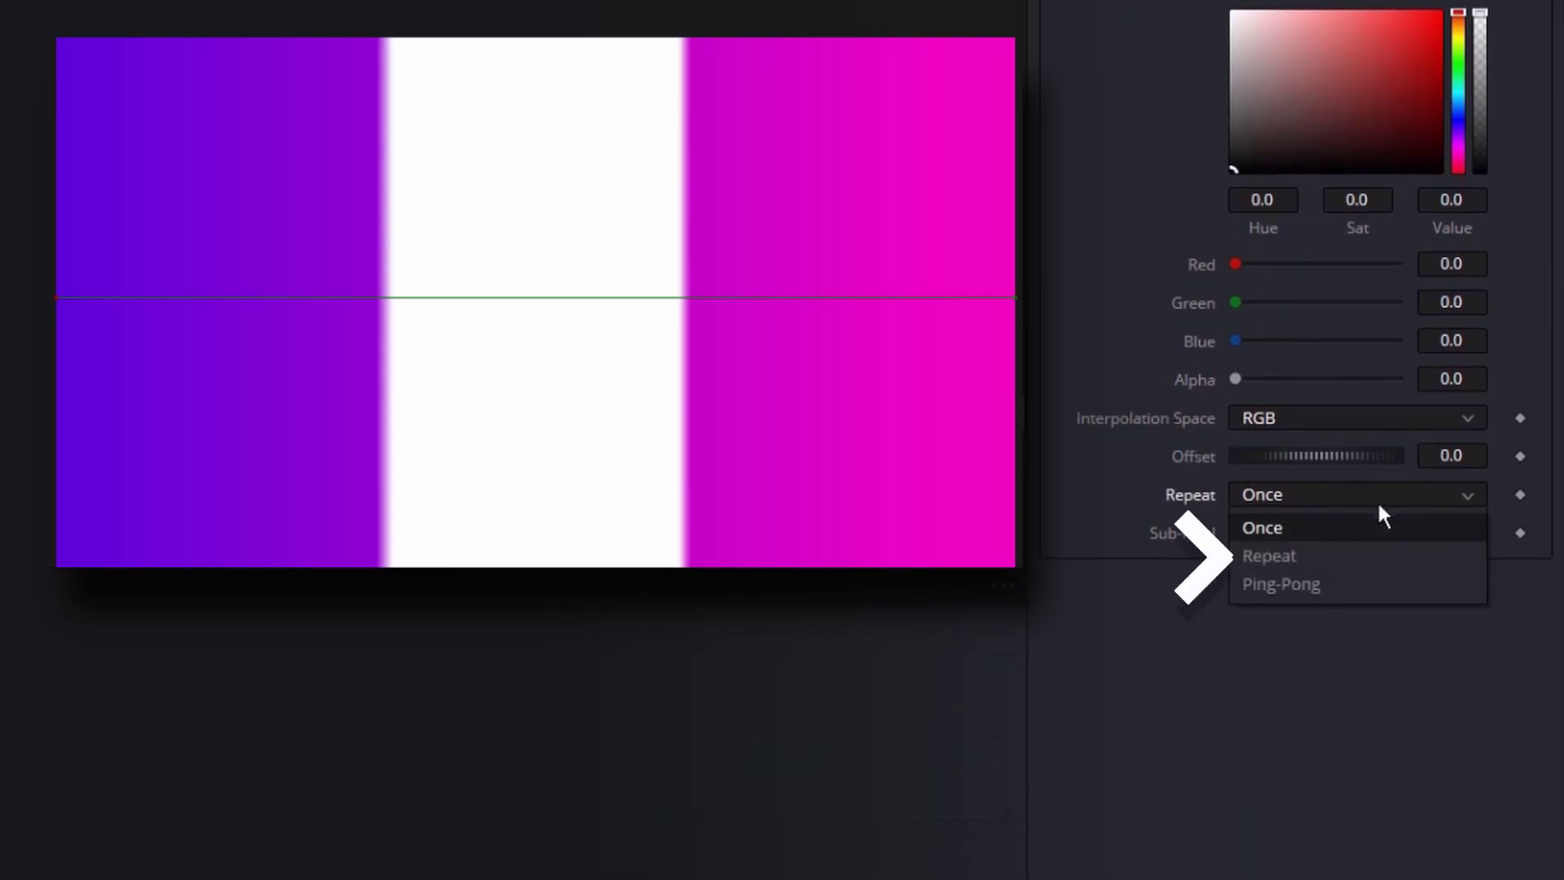
pyautogui.click(1379, 556)
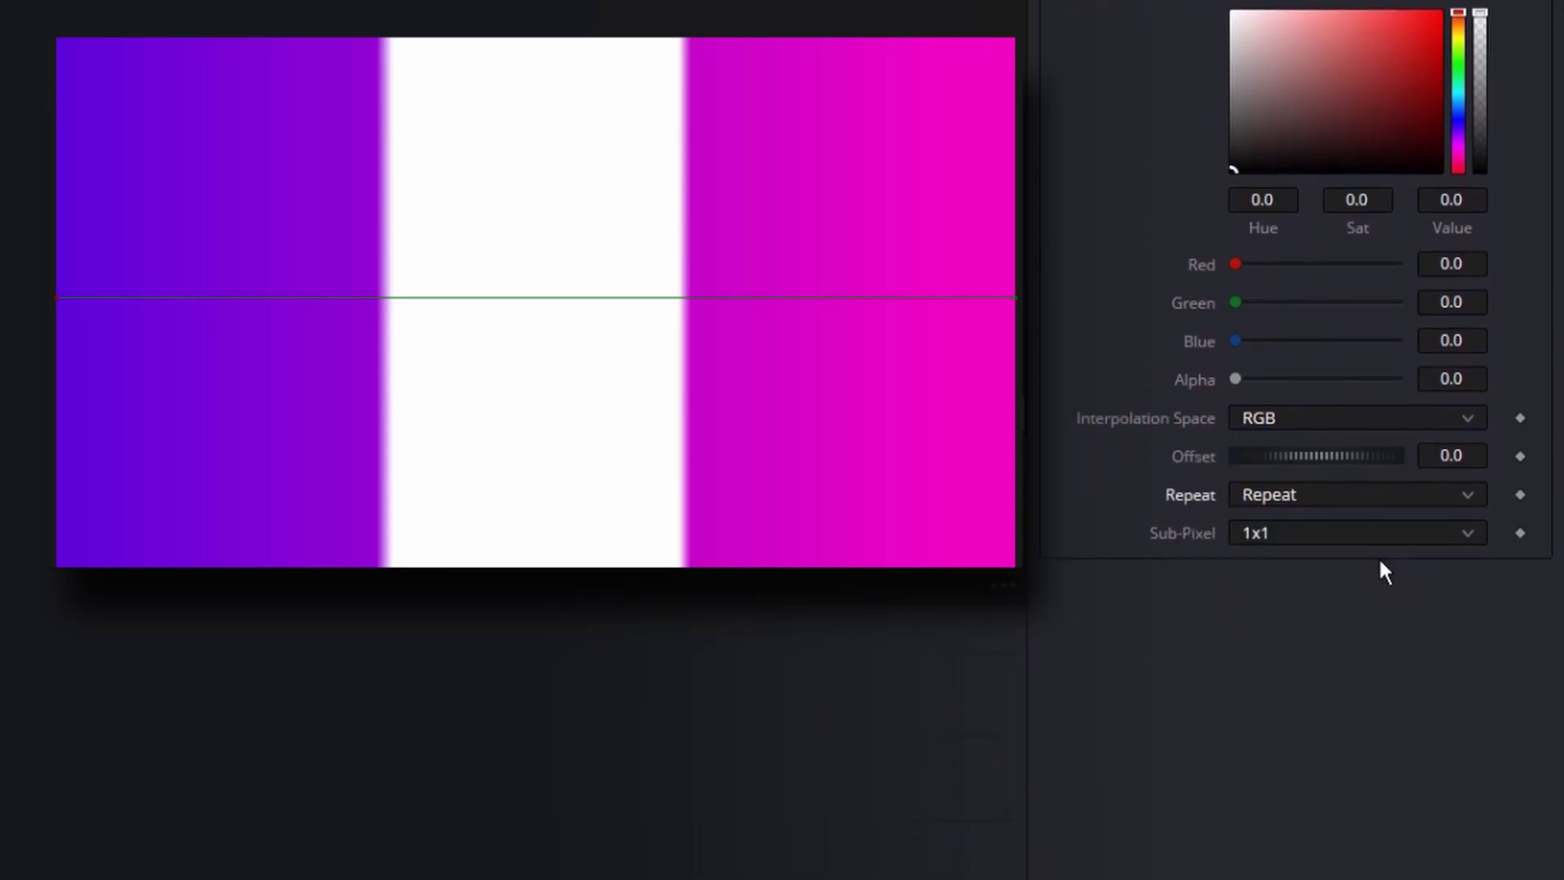
# Step: Set the gradient's End X to 0.099 so the white band repeats as narrow vertical stripes
pyautogui.scroll(9, 1145, 150)
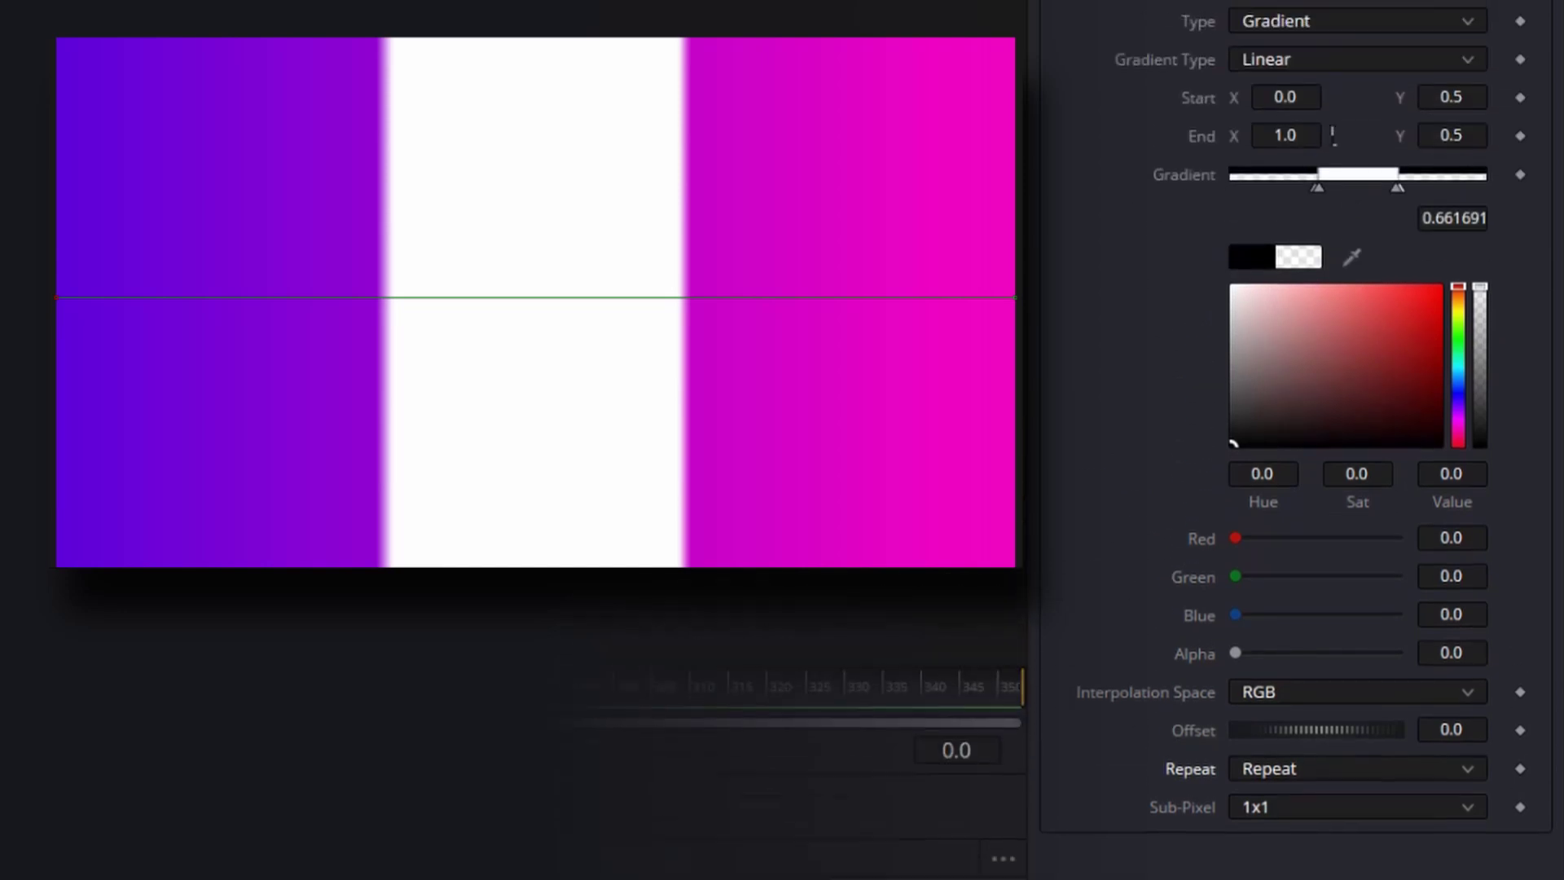
pyautogui.moveTo(1327, 236); pyautogui.dragTo(1081, 218)
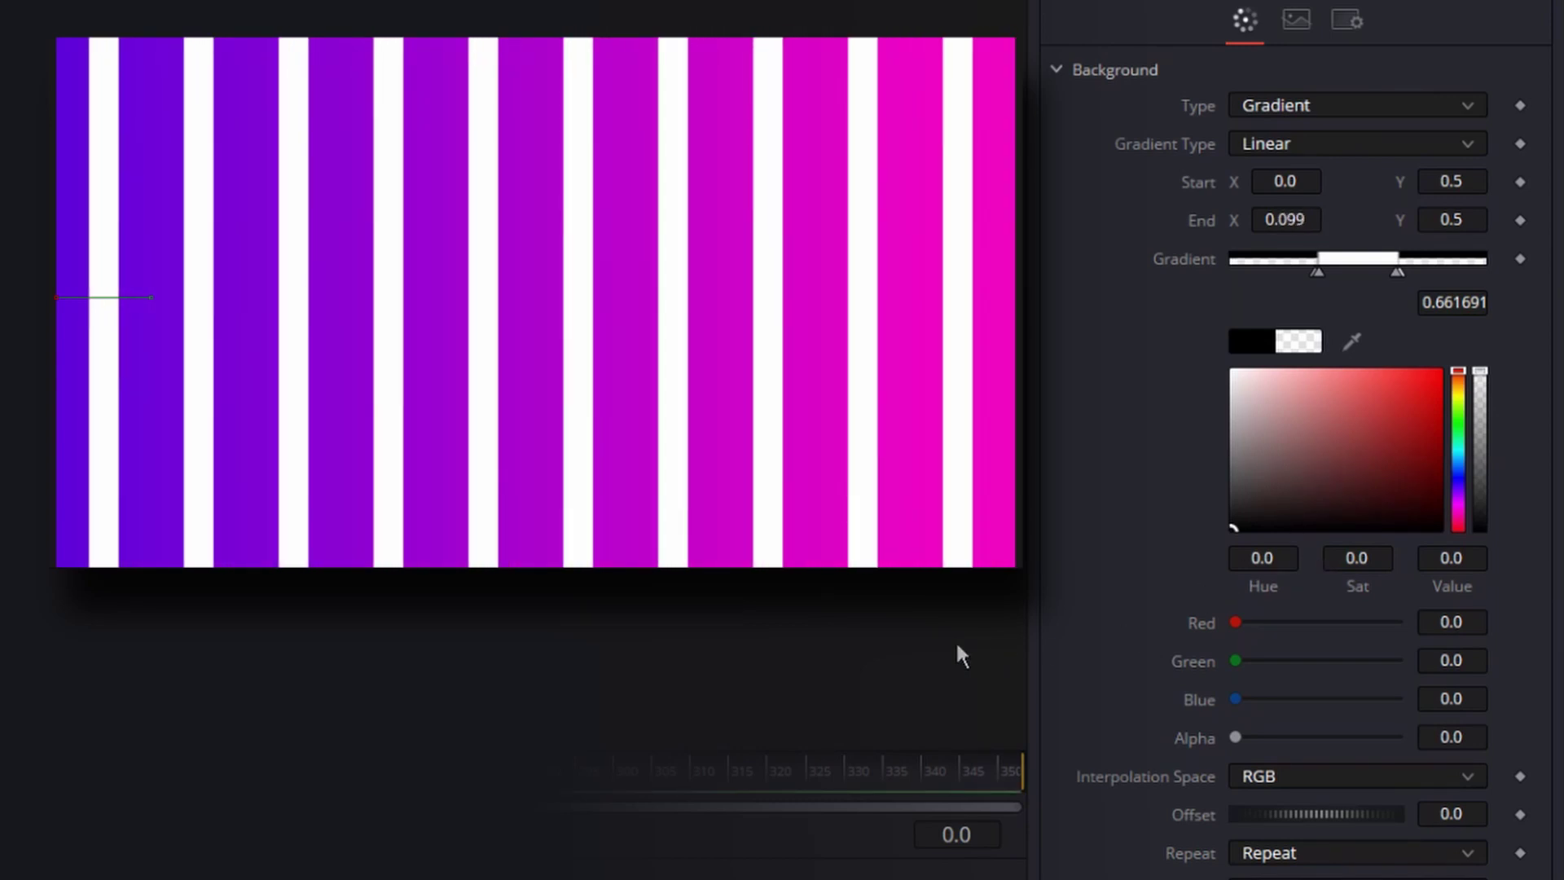
# Step: Try shifting the stripes with a gradient offset of about 0.217, and reset the offset to its default
pyautogui.scroll(-5, 1124, 489)
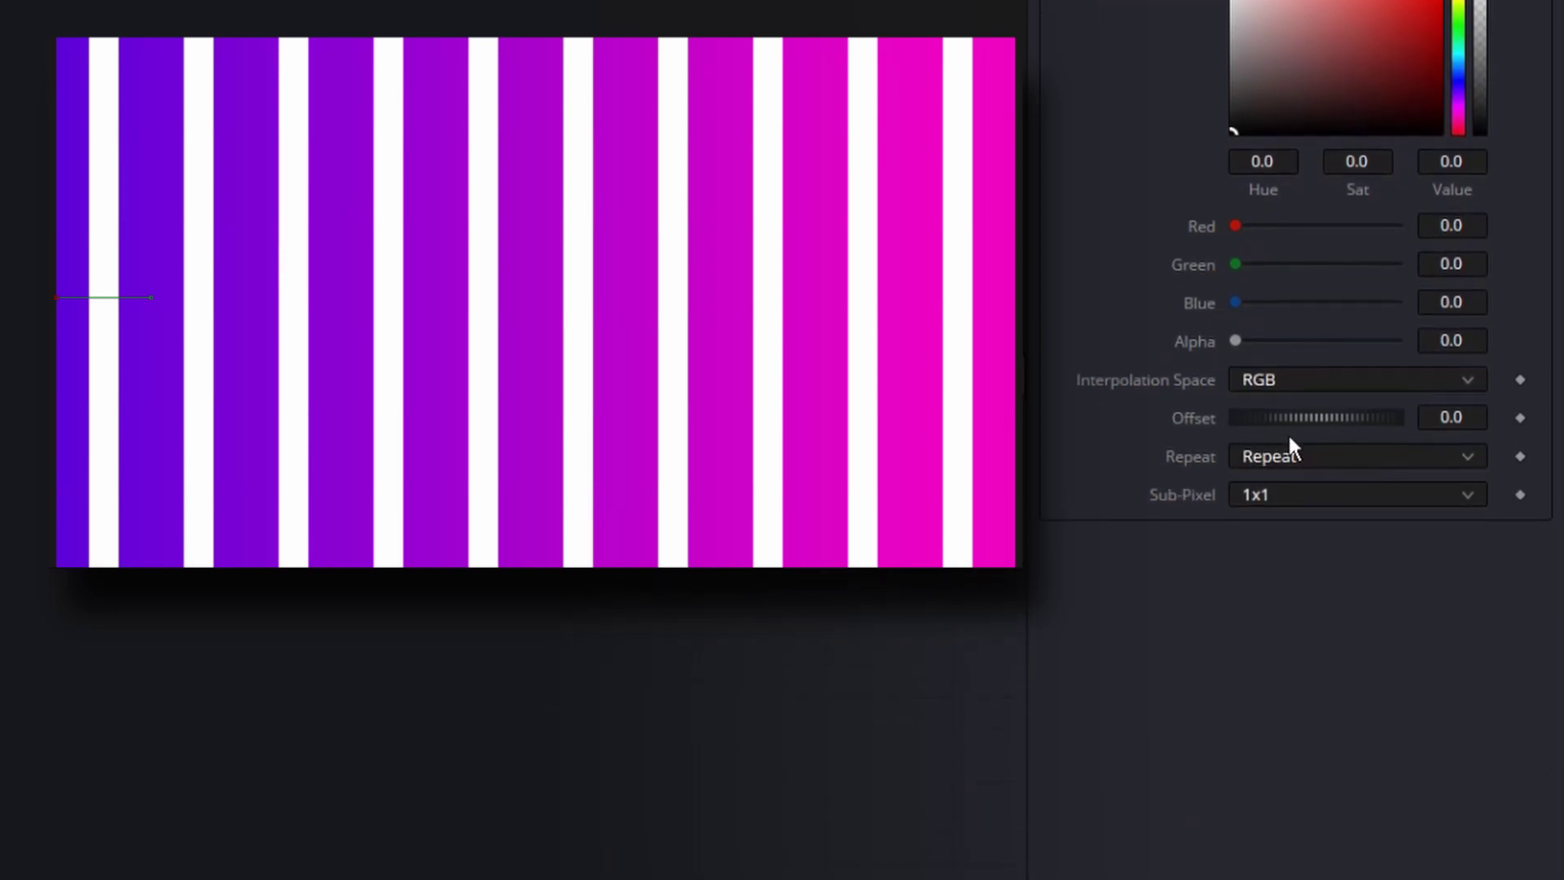
pyautogui.moveTo(1287, 420); pyautogui.dragTo(1343, 450)
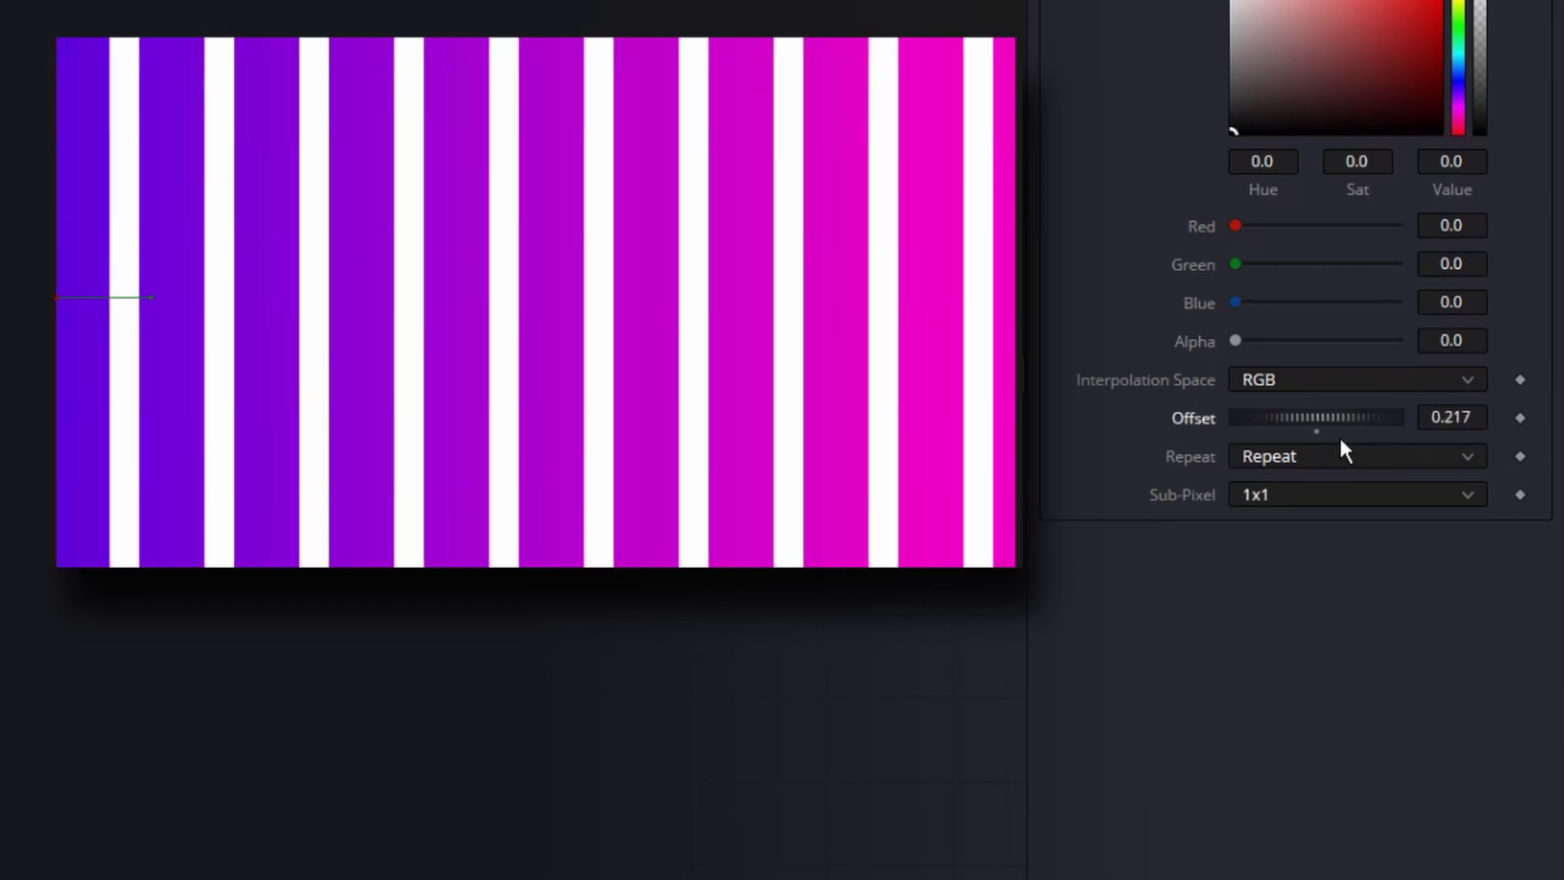
pyautogui.doubleClick(1328, 442)
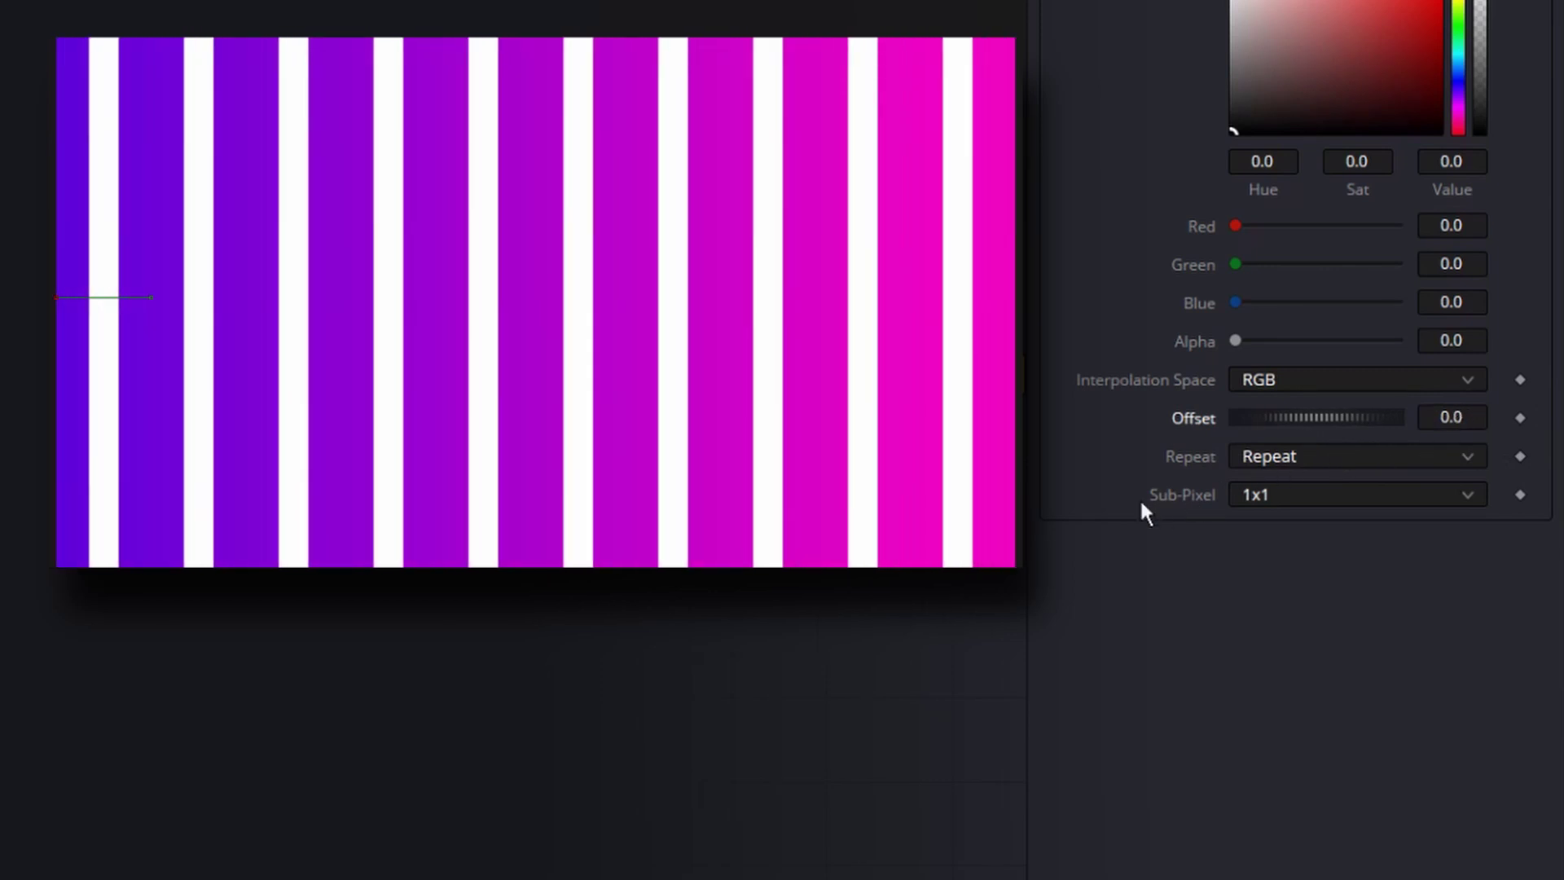
# Step: Drive the gradient's Offset with the expression time*0.15/10 and play back the stripe animation
pyautogui.rightClick(1211, 427)
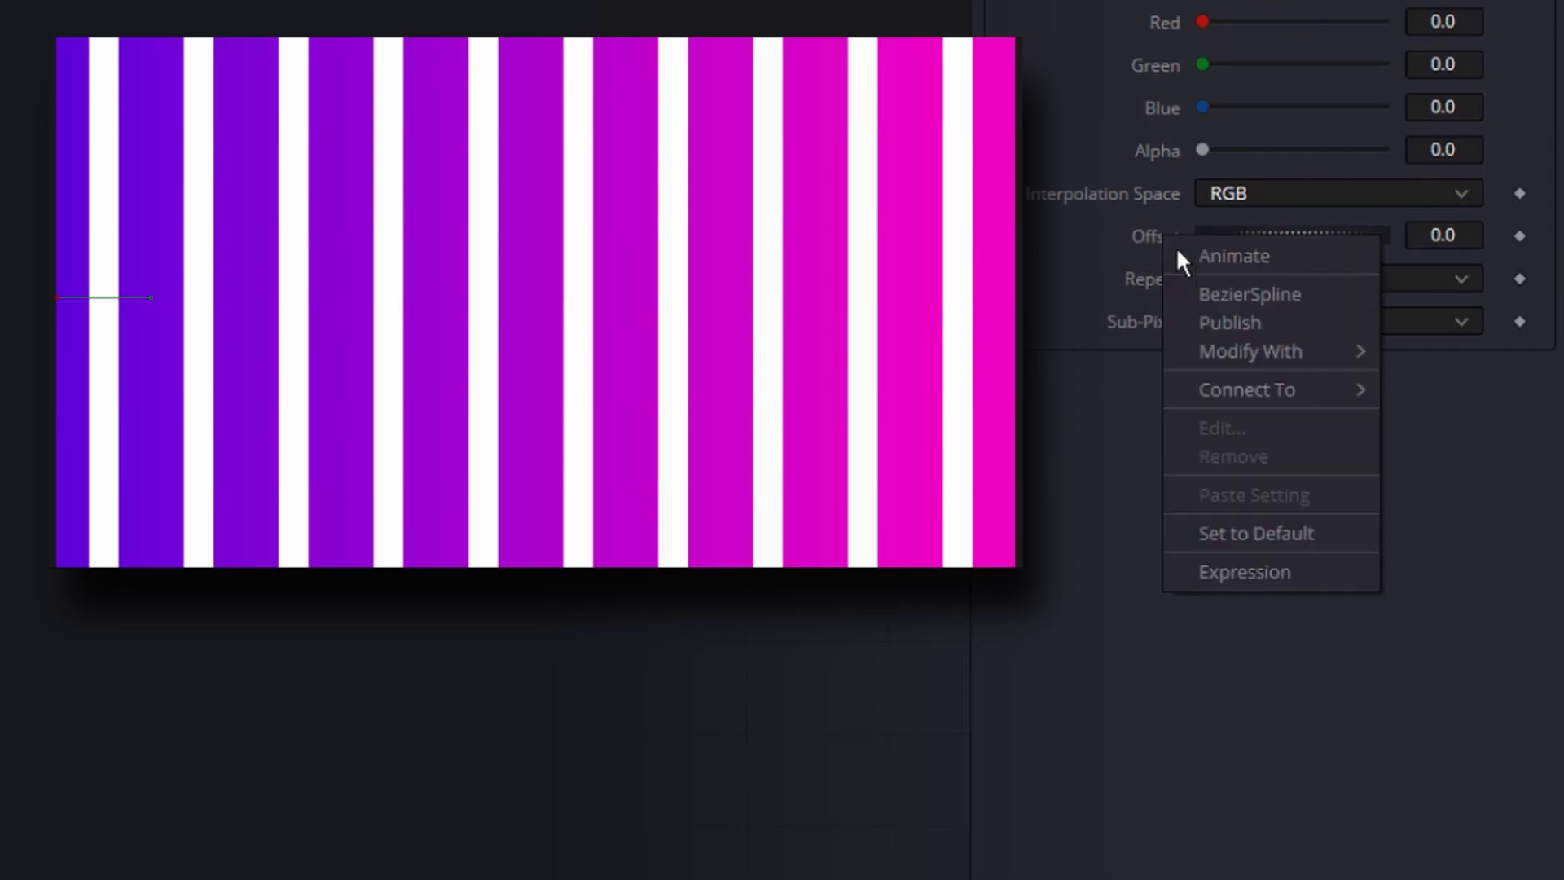
pyautogui.click(1336, 594)
pyautogui.click(1333, 279)
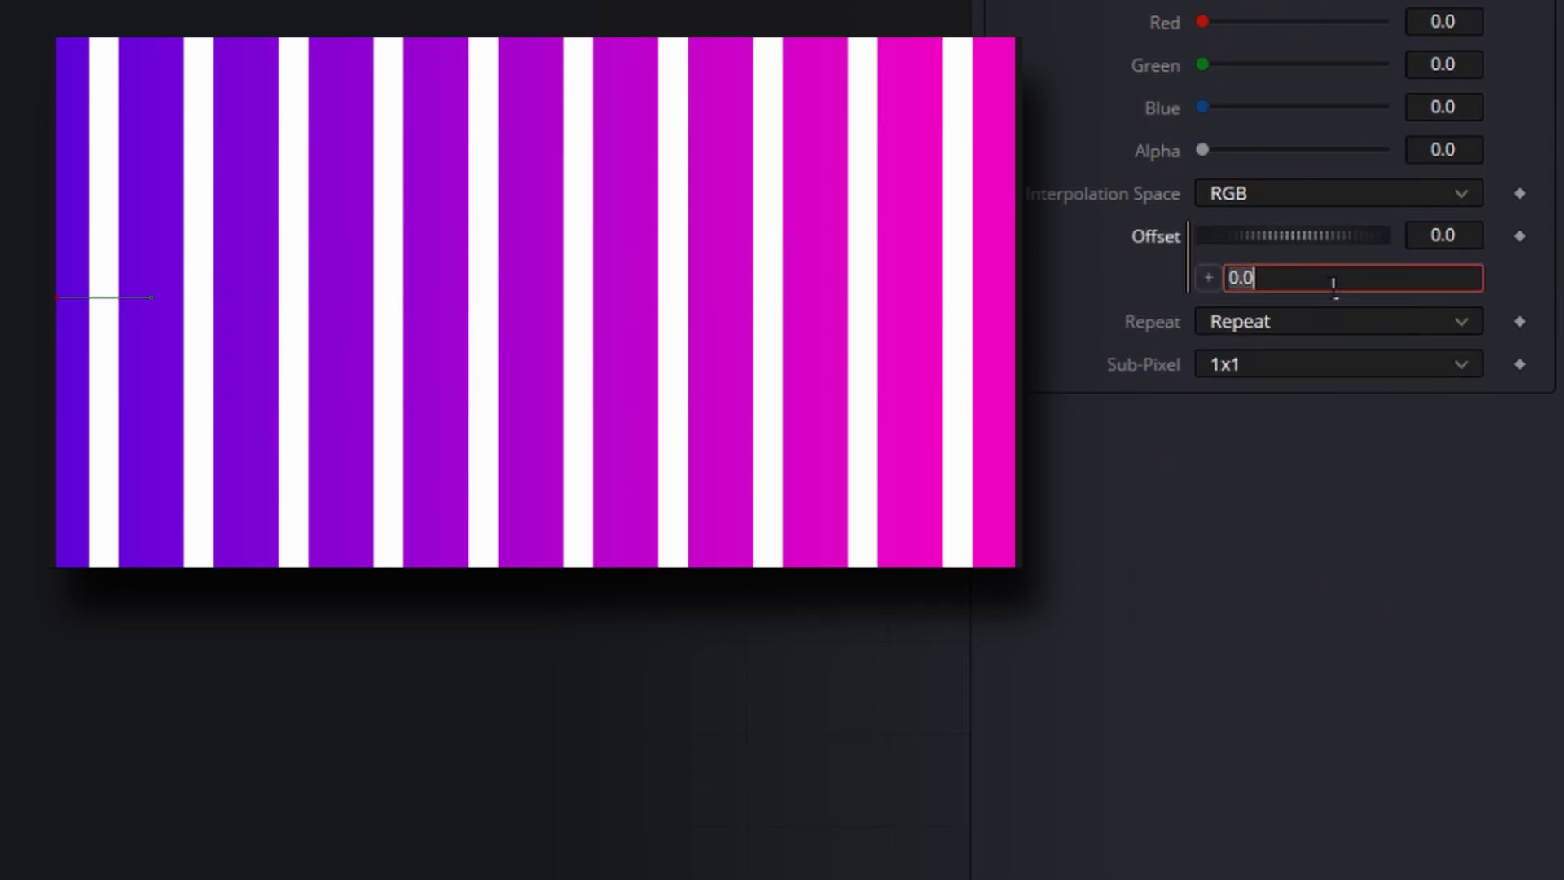
pyautogui.write('time')
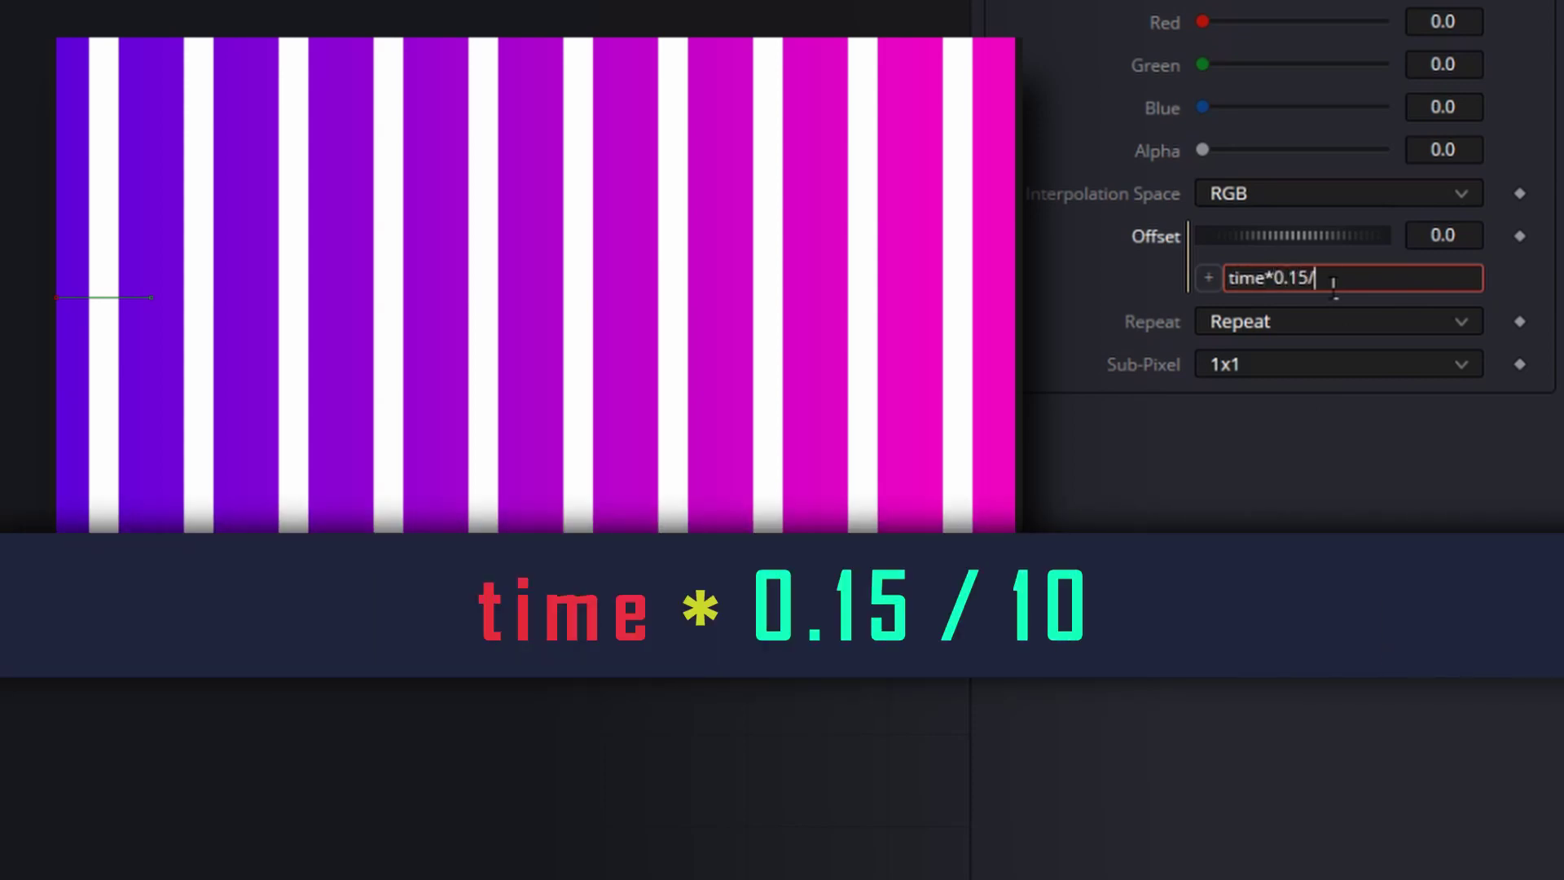
pyautogui.write('*0.15/10')
pyautogui.press('Return')
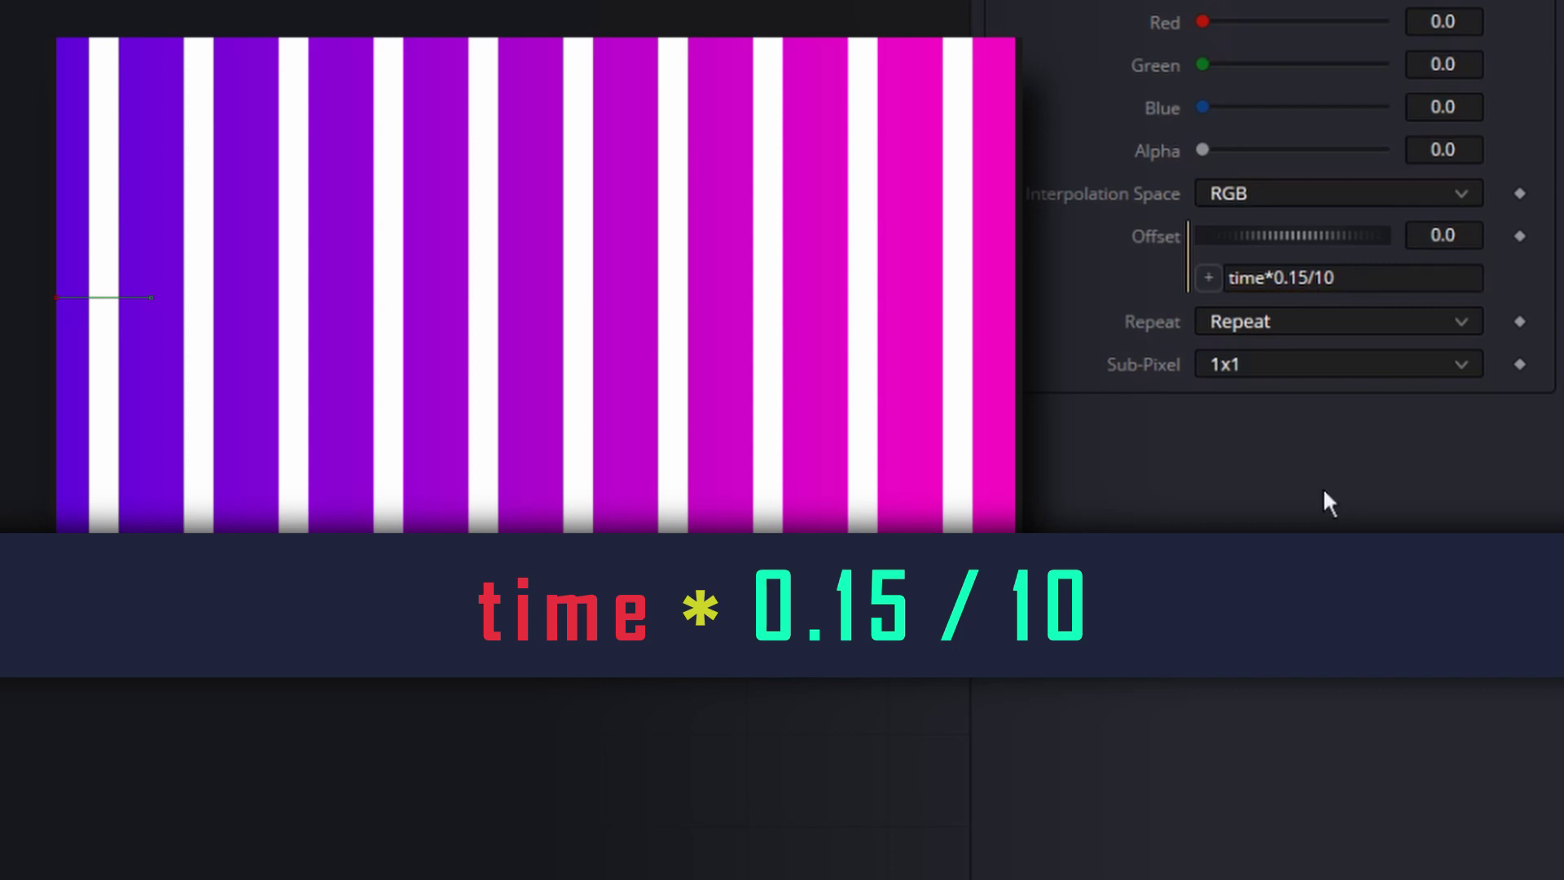
pyautogui.press('space')
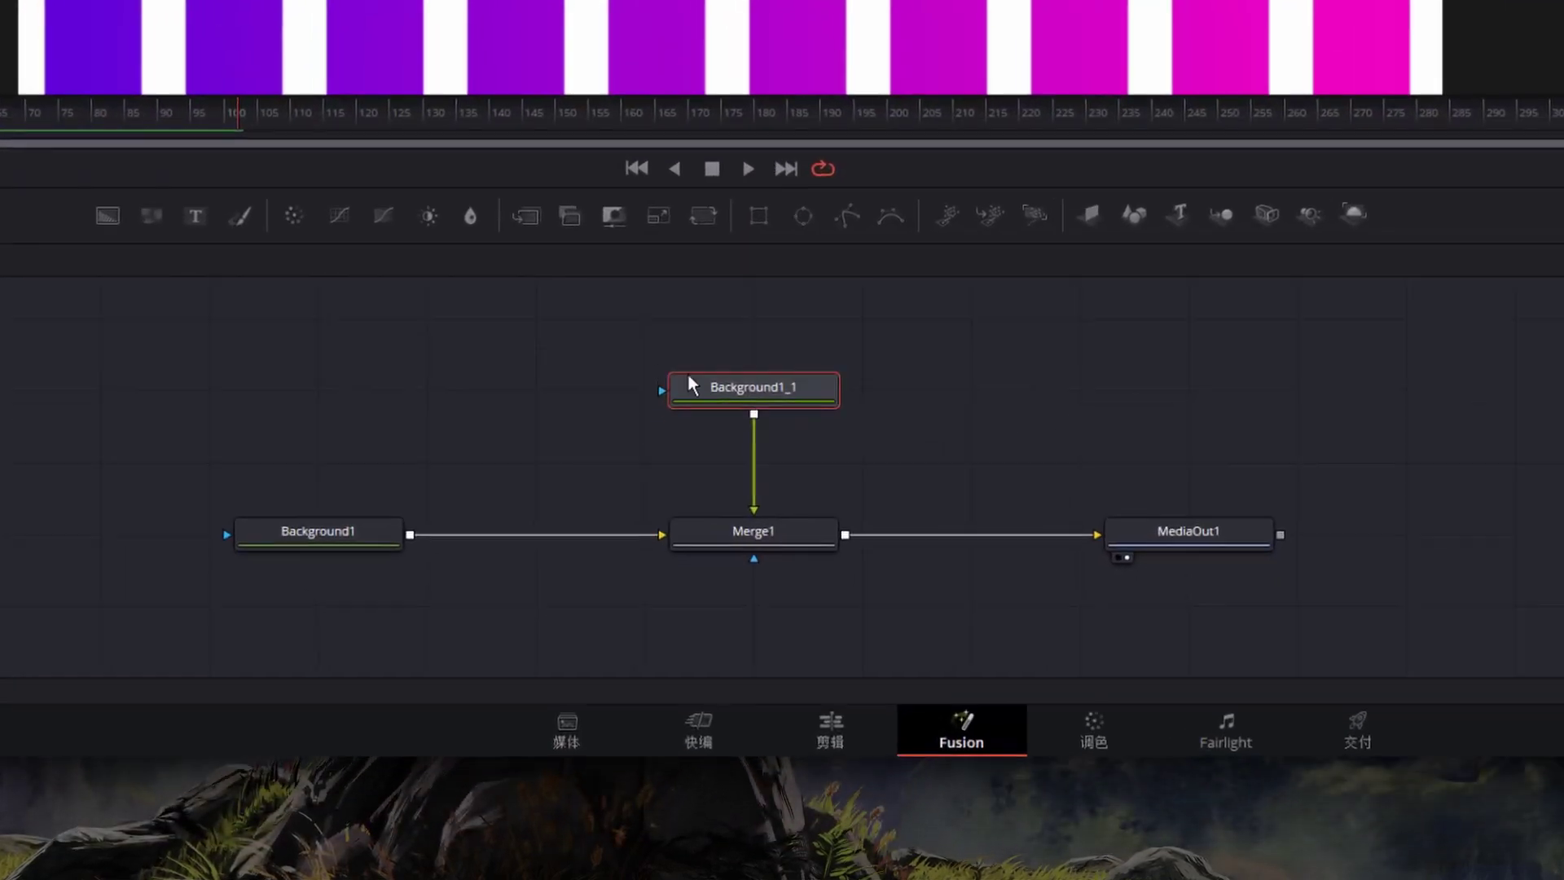
# Step: Add a Transform node after the striped background, with an angle of 33.9 and a size of about 1.85 to fill the frame
pyautogui.click(703, 216)
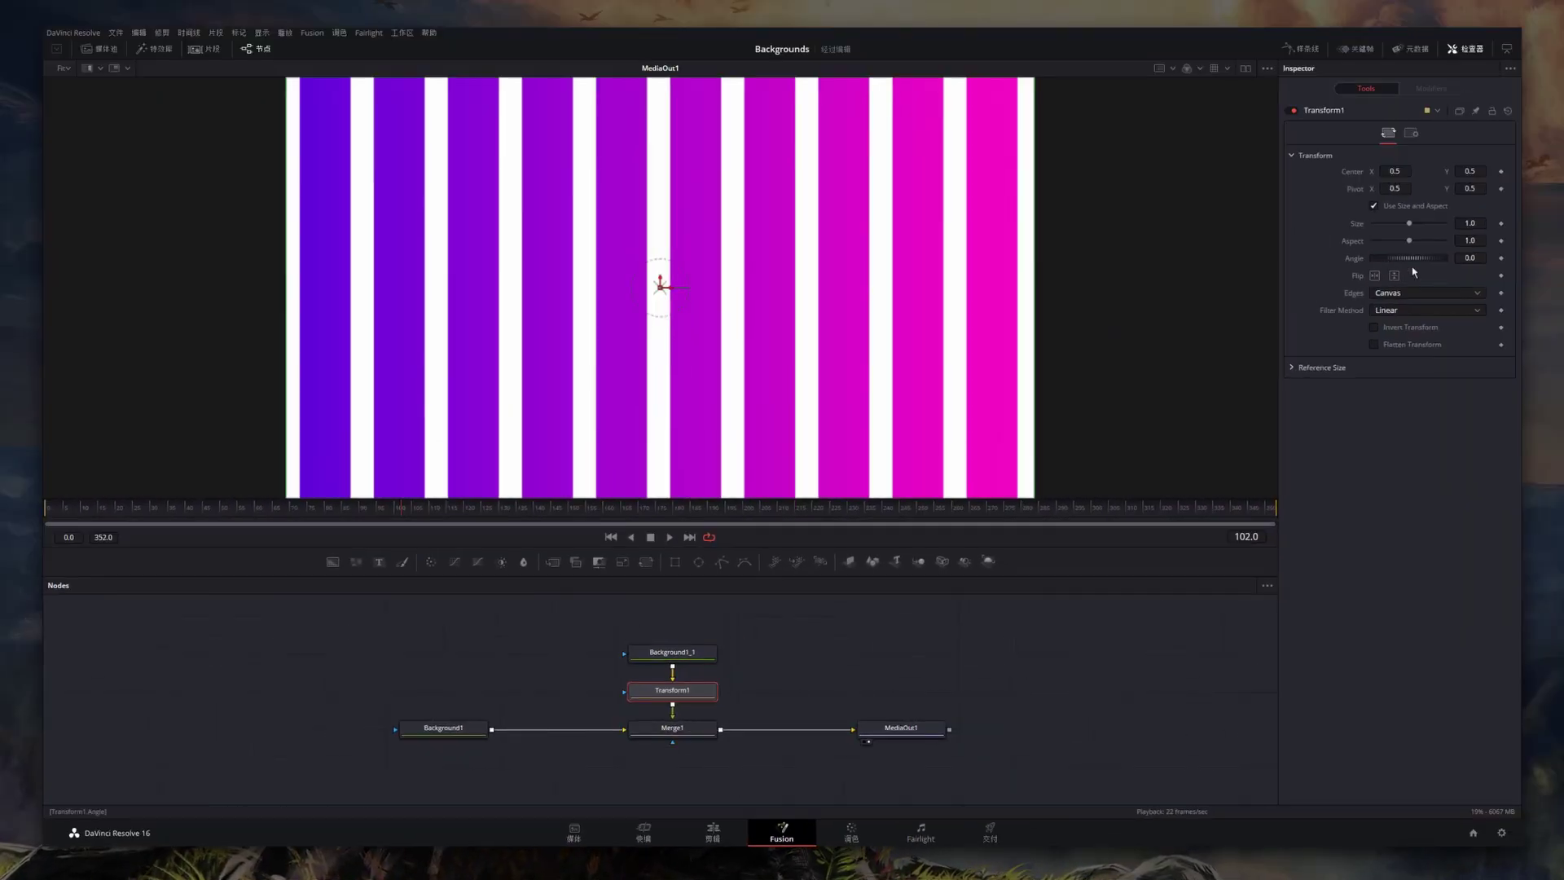
pyautogui.moveTo(1413, 271); pyautogui.dragTo(1421, 272)
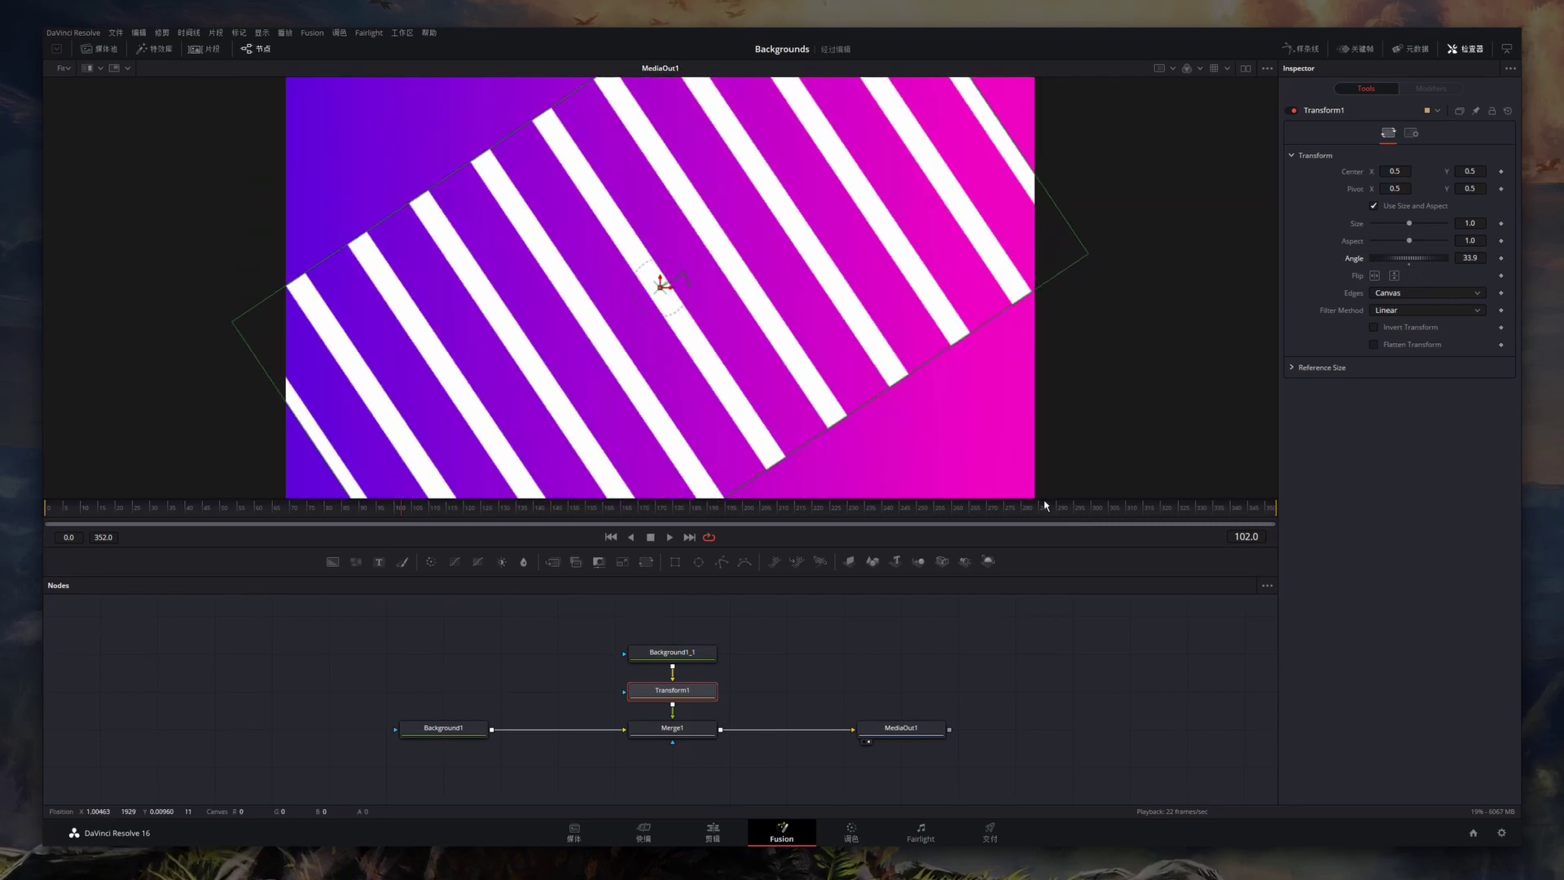
pyautogui.moveTo(941, 438); pyautogui.dragTo(1045, 508)
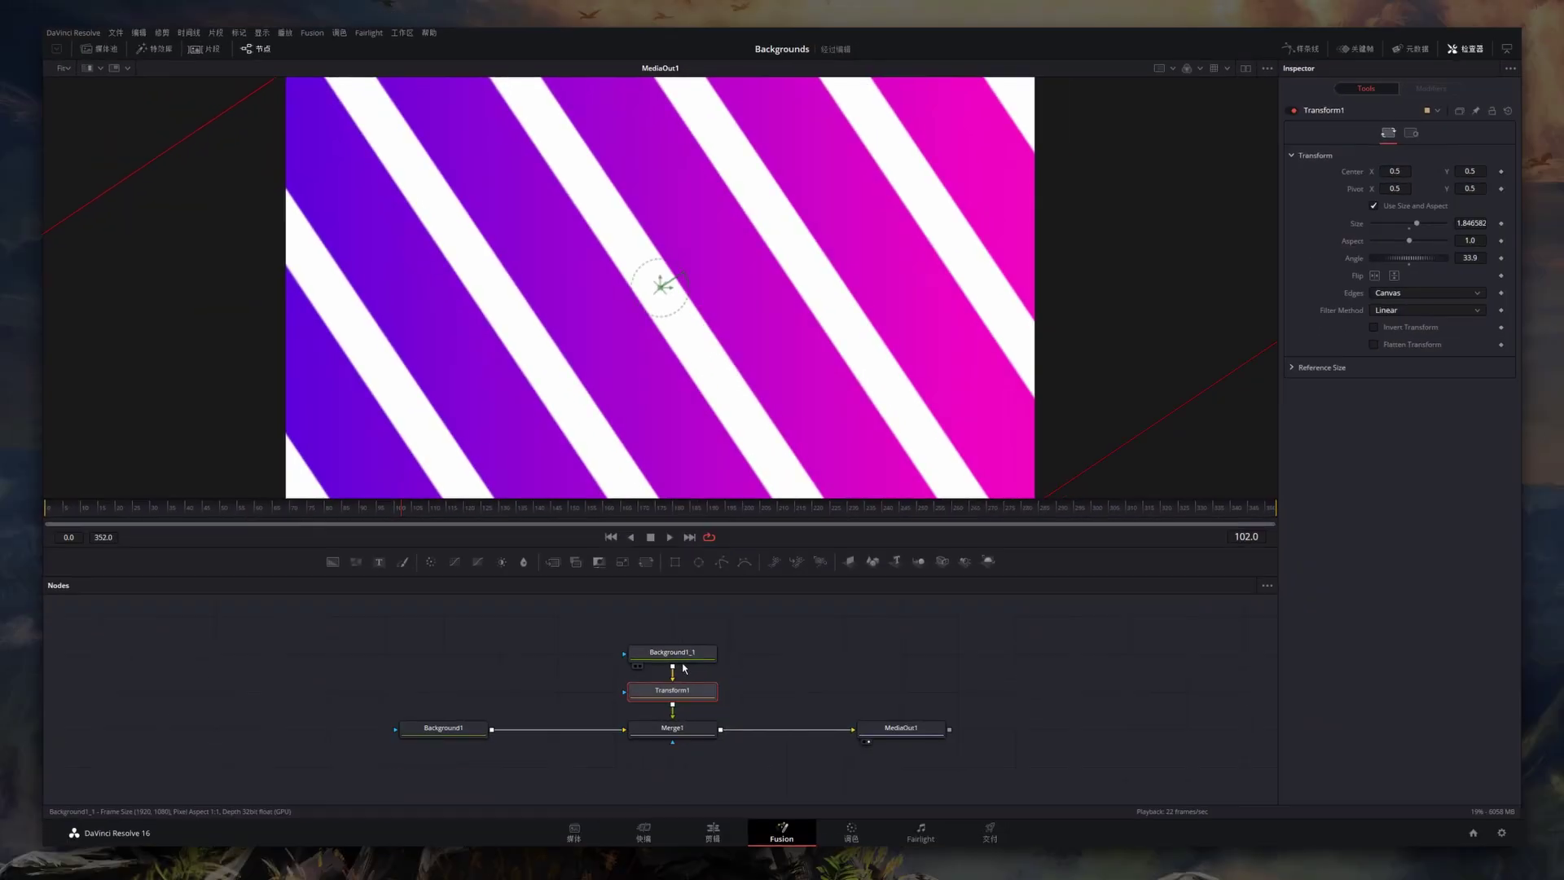
# Step: Set the striped background's gradient End X to 0.065 for narrower, denser stripes
pyautogui.click(684, 668)
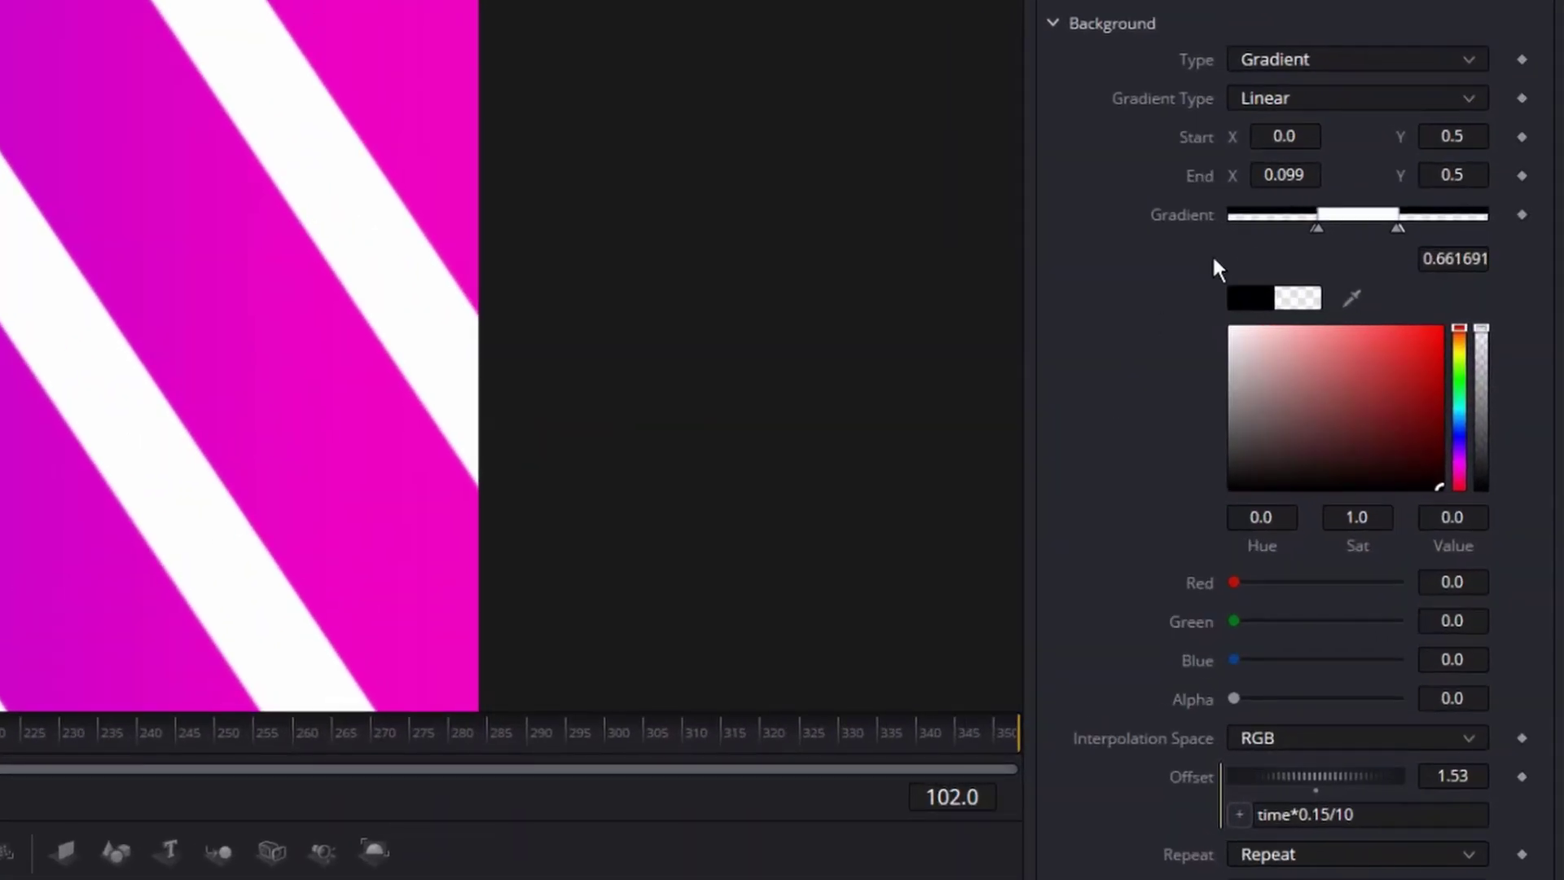
pyautogui.moveTo(1325, 179); pyautogui.dragTo(1335, 174)
pyautogui.moveTo(1204, 173); pyautogui.dragTo(1167, 174)
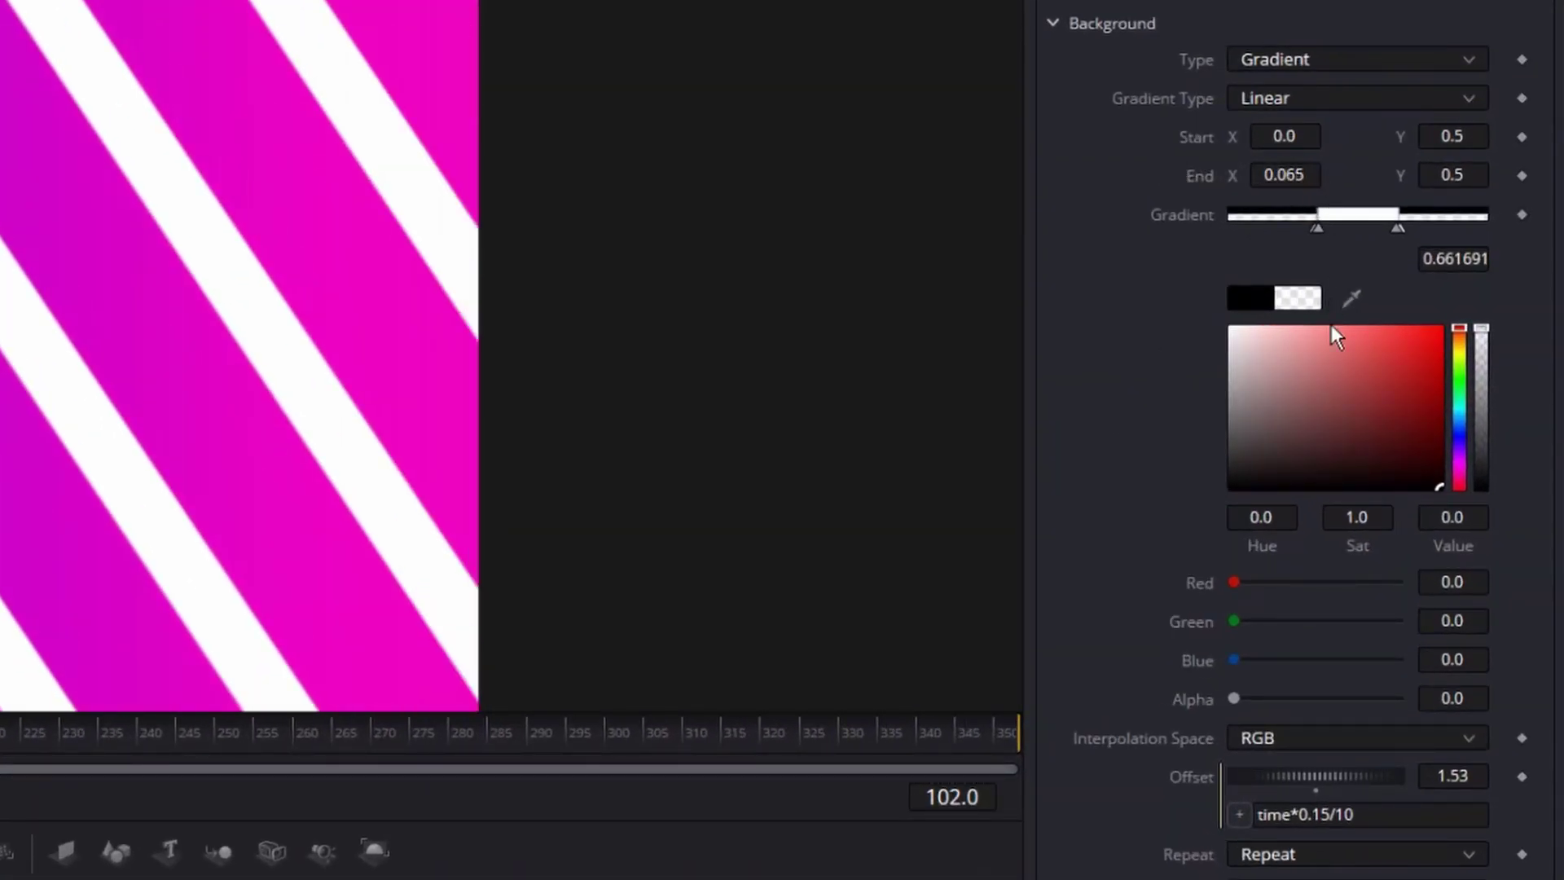
# Step: Tighten the transparent stops against the white ones, placing the first at about 0.342, and play back the diagonal stripes
pyautogui.moveTo(1471, 271); pyautogui.dragTo(1464, 271)
pyautogui.click(1313, 232)
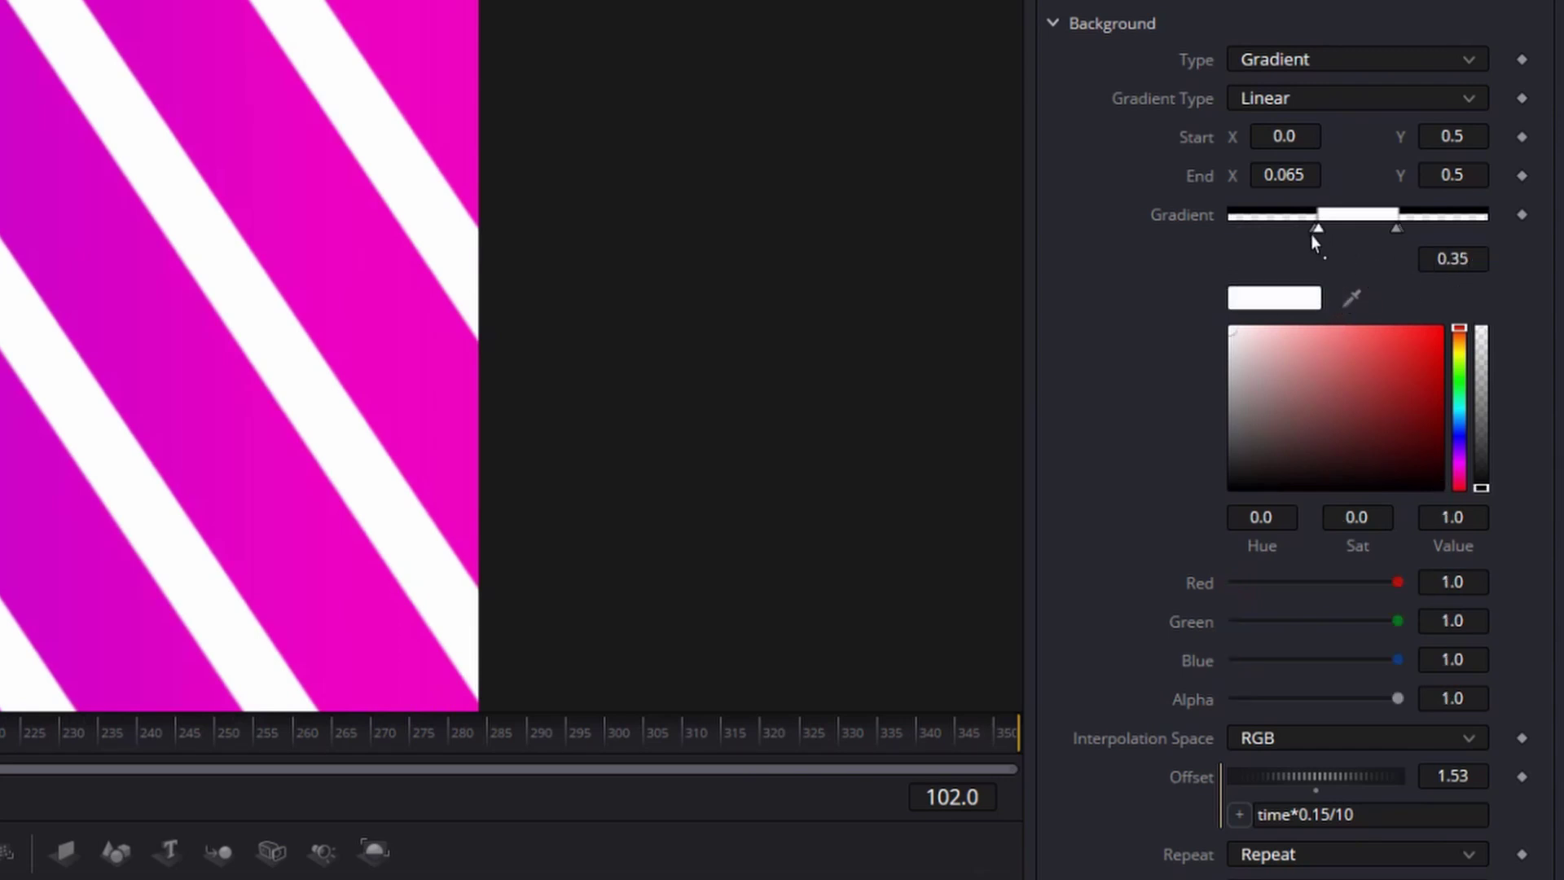
pyautogui.click(1310, 233)
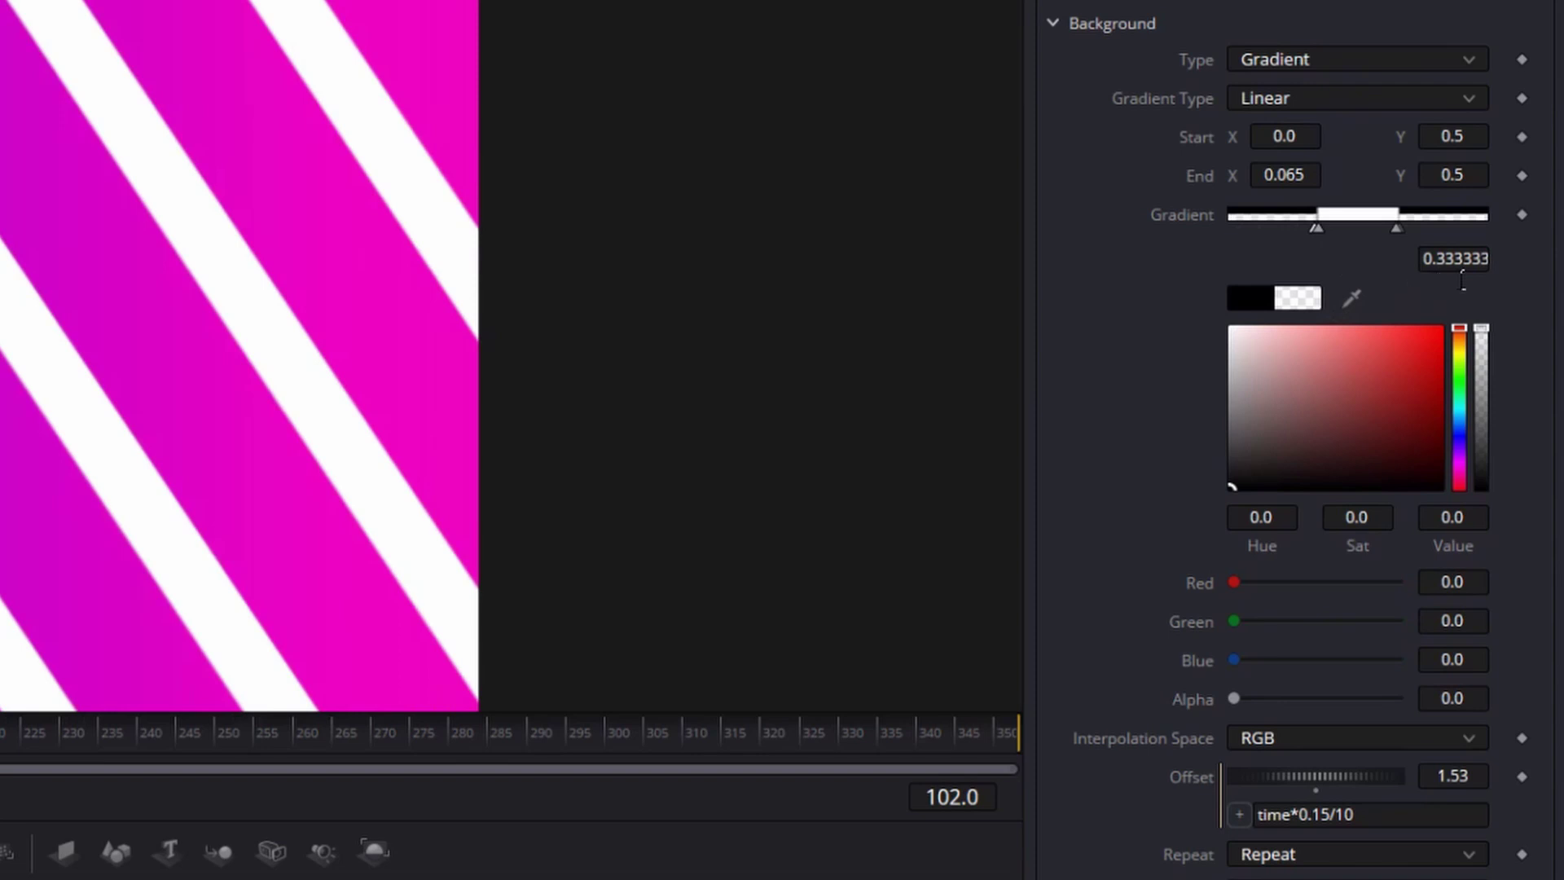
pyautogui.moveTo(1462, 280); pyautogui.dragTo(1482, 280)
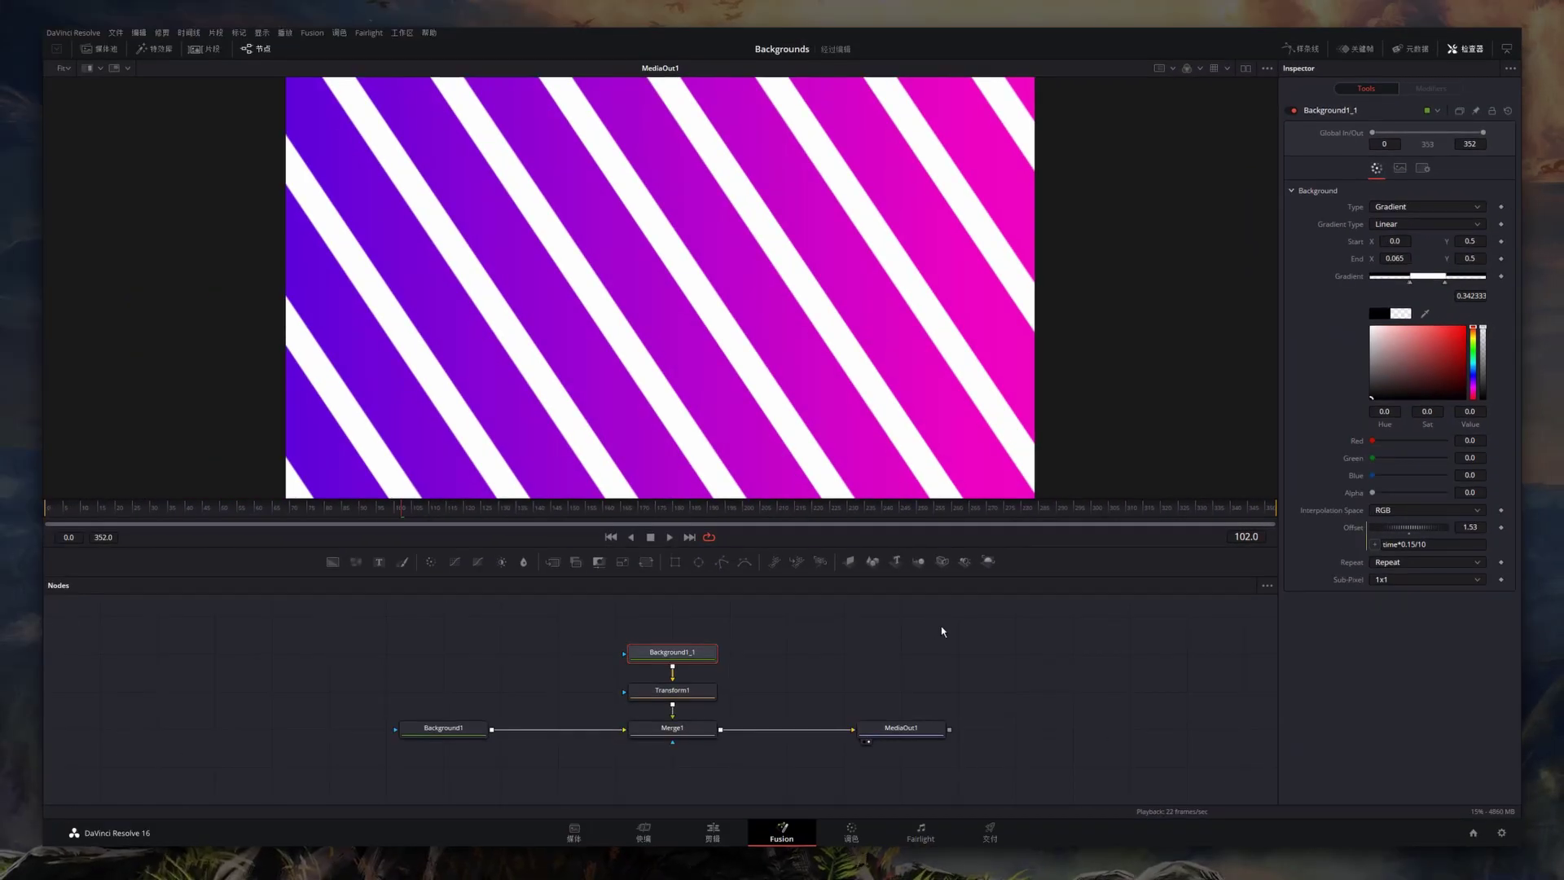
pyautogui.press('space')
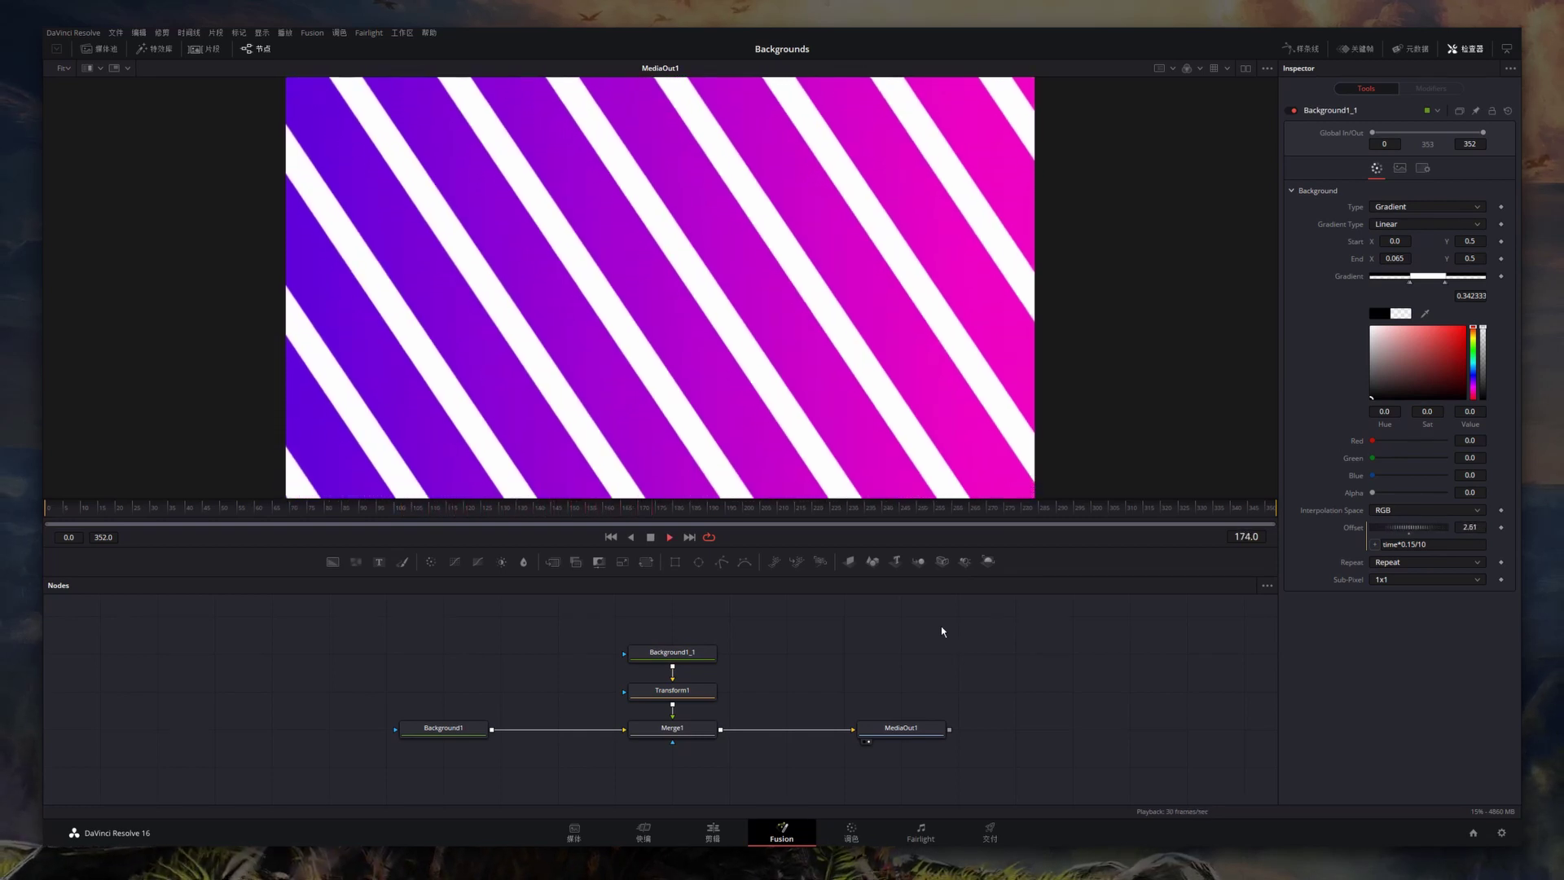
pyautogui.press('space')
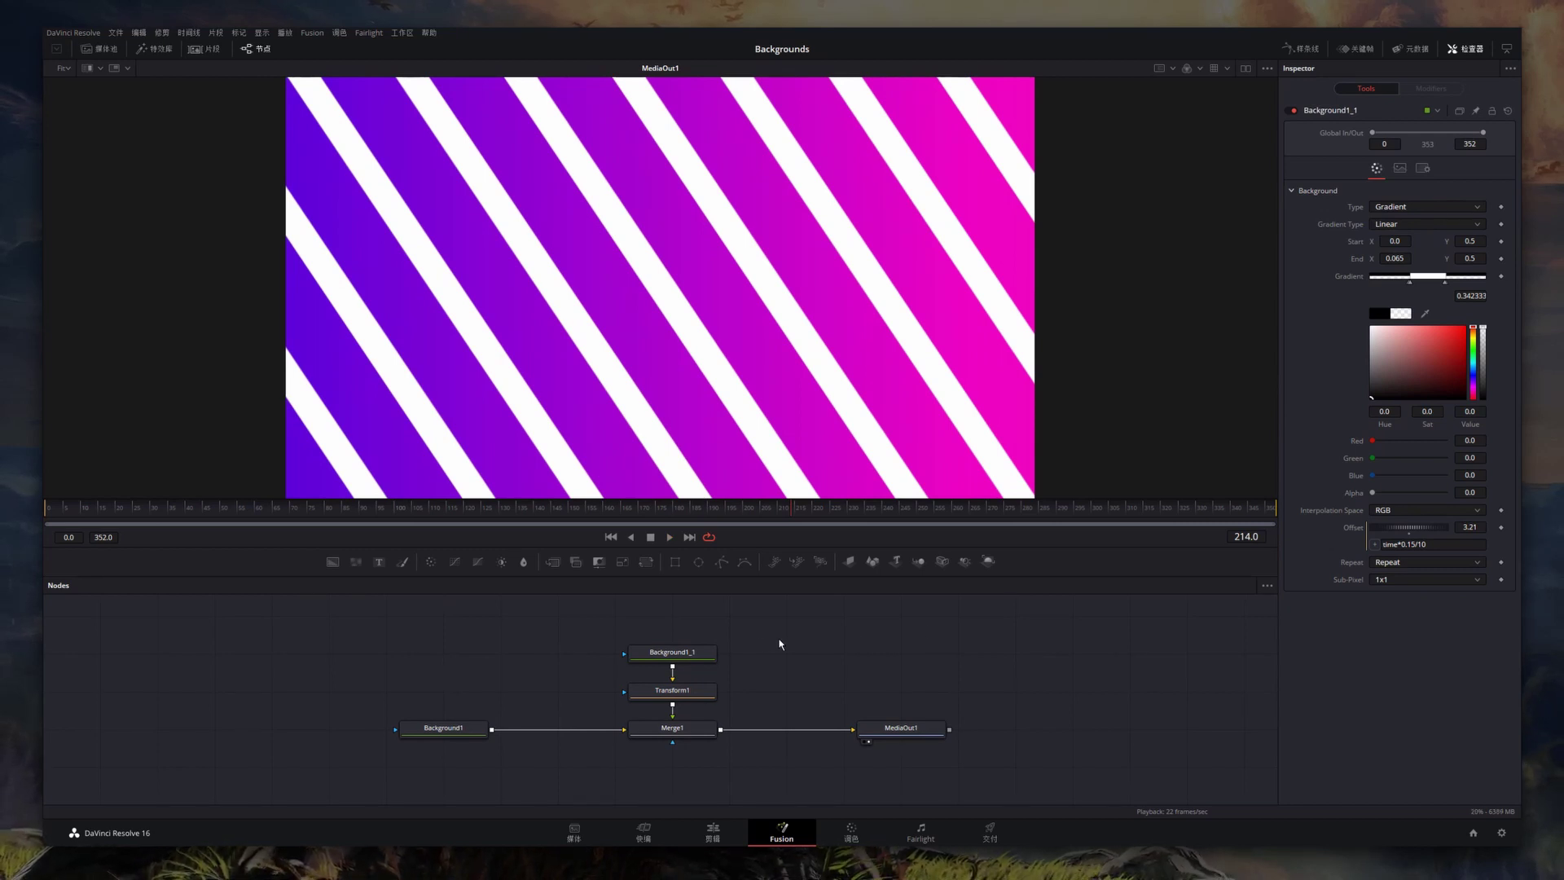
# Step: Change the striped background to a Square gradient, with its start at about 0.393, 0.526 and its end at about 0.440, 0.523
pyautogui.click(672, 652)
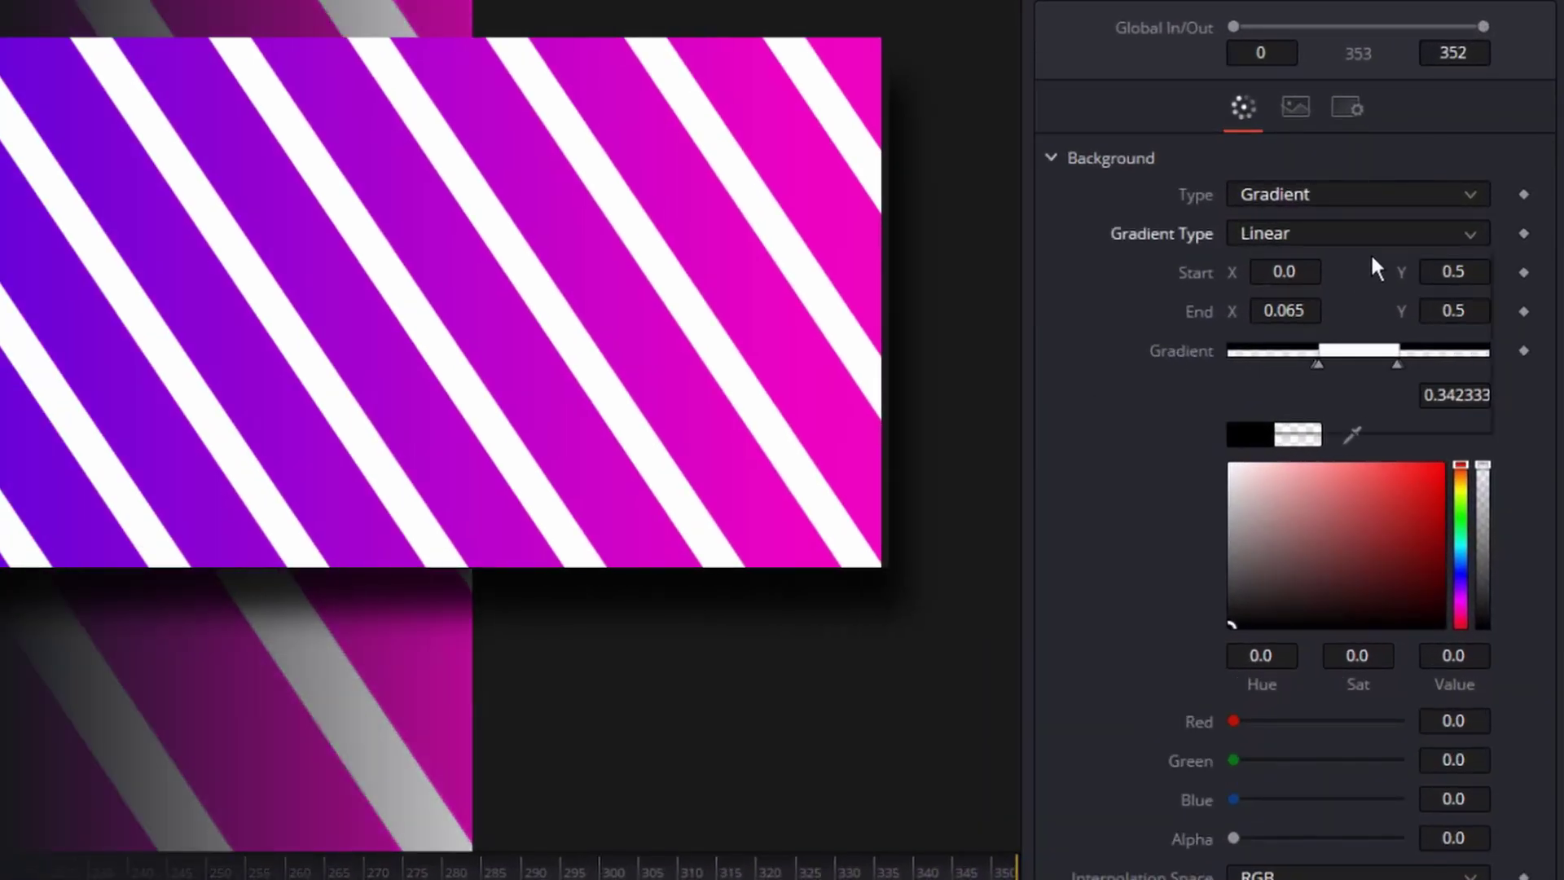
pyautogui.click(1434, 231)
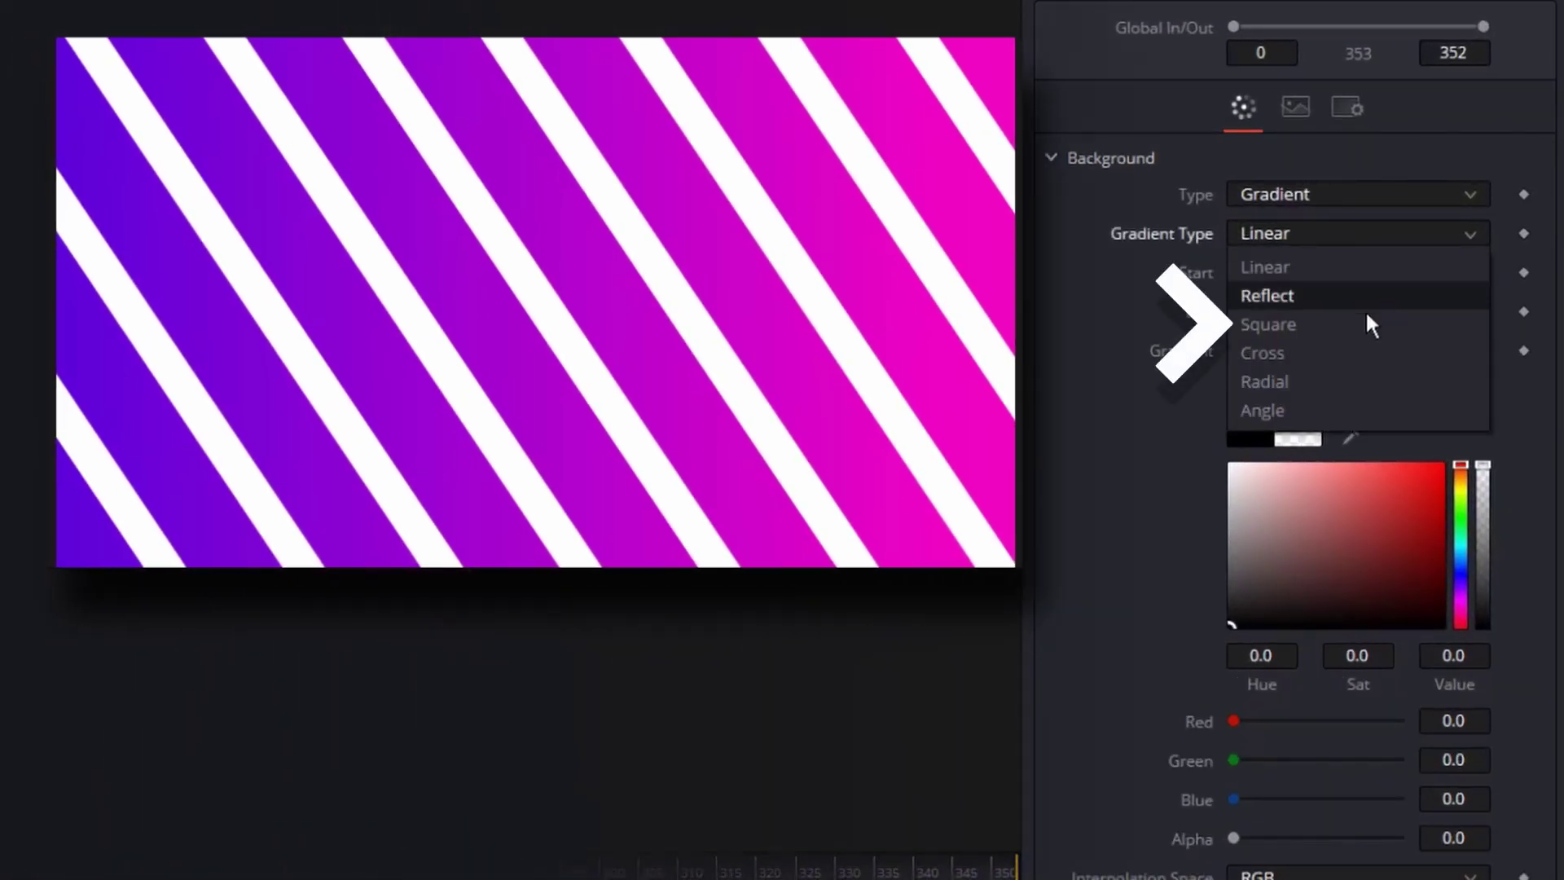
pyautogui.click(1361, 336)
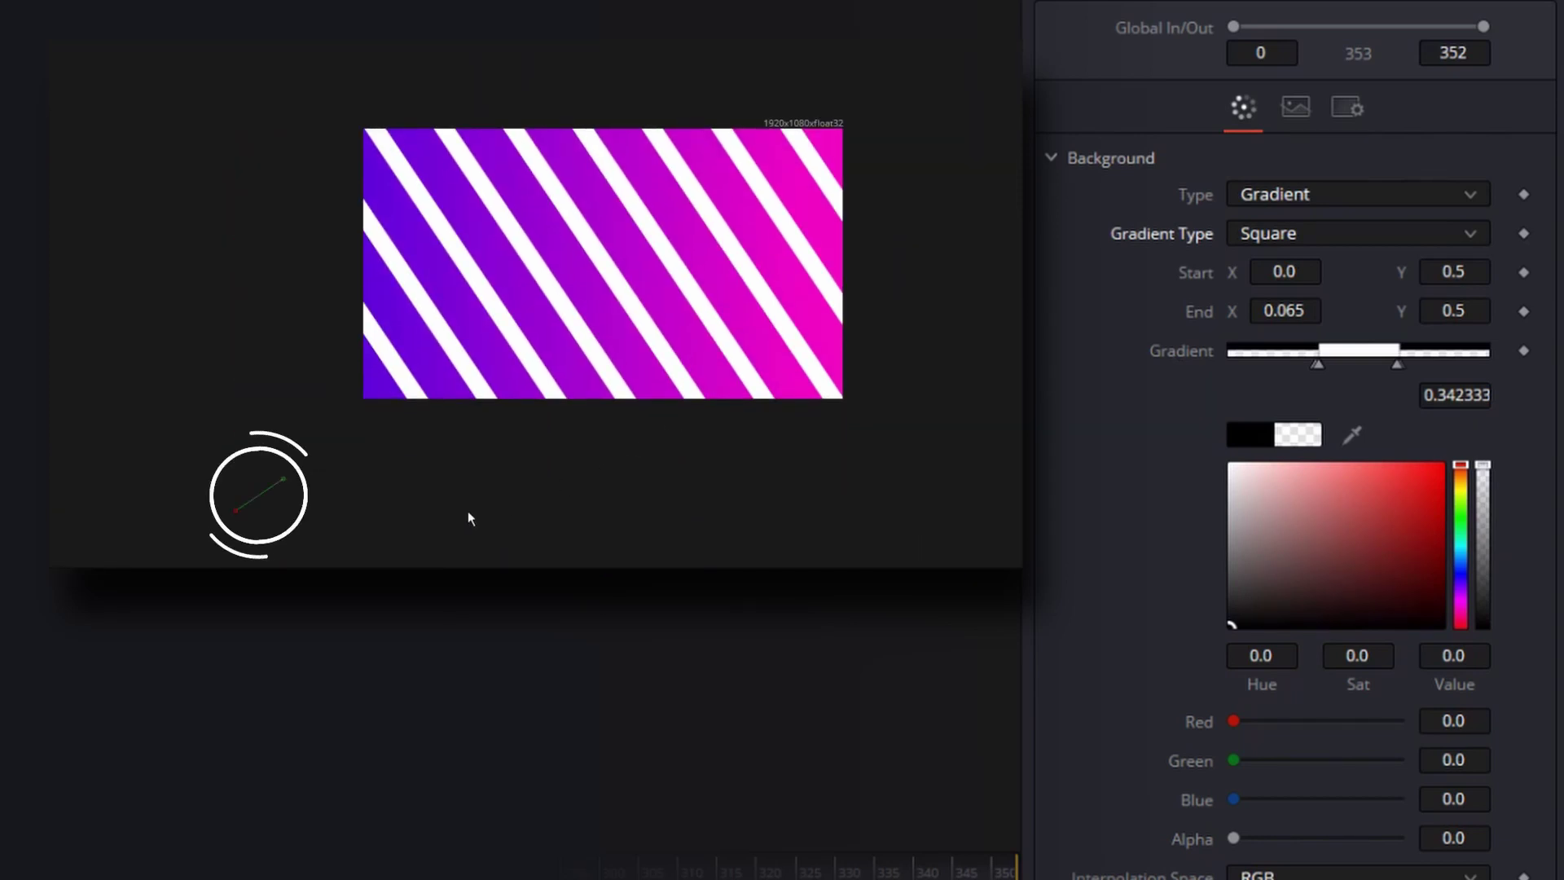
pyautogui.moveTo(292, 487); pyautogui.dragTo(559, 287)
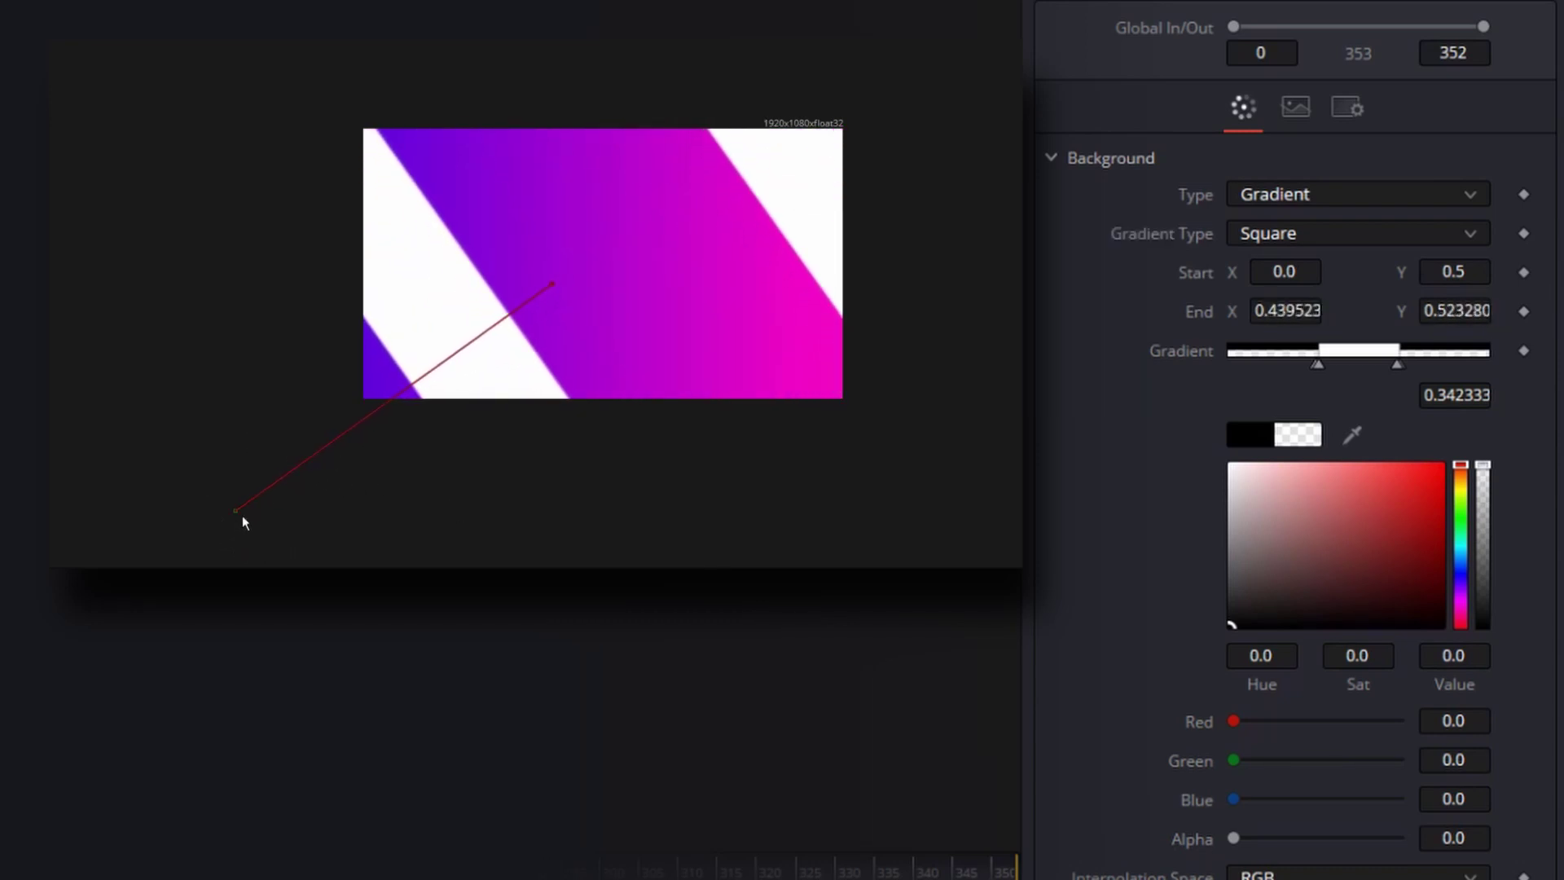
pyautogui.moveTo(242, 515); pyautogui.dragTo(523, 316)
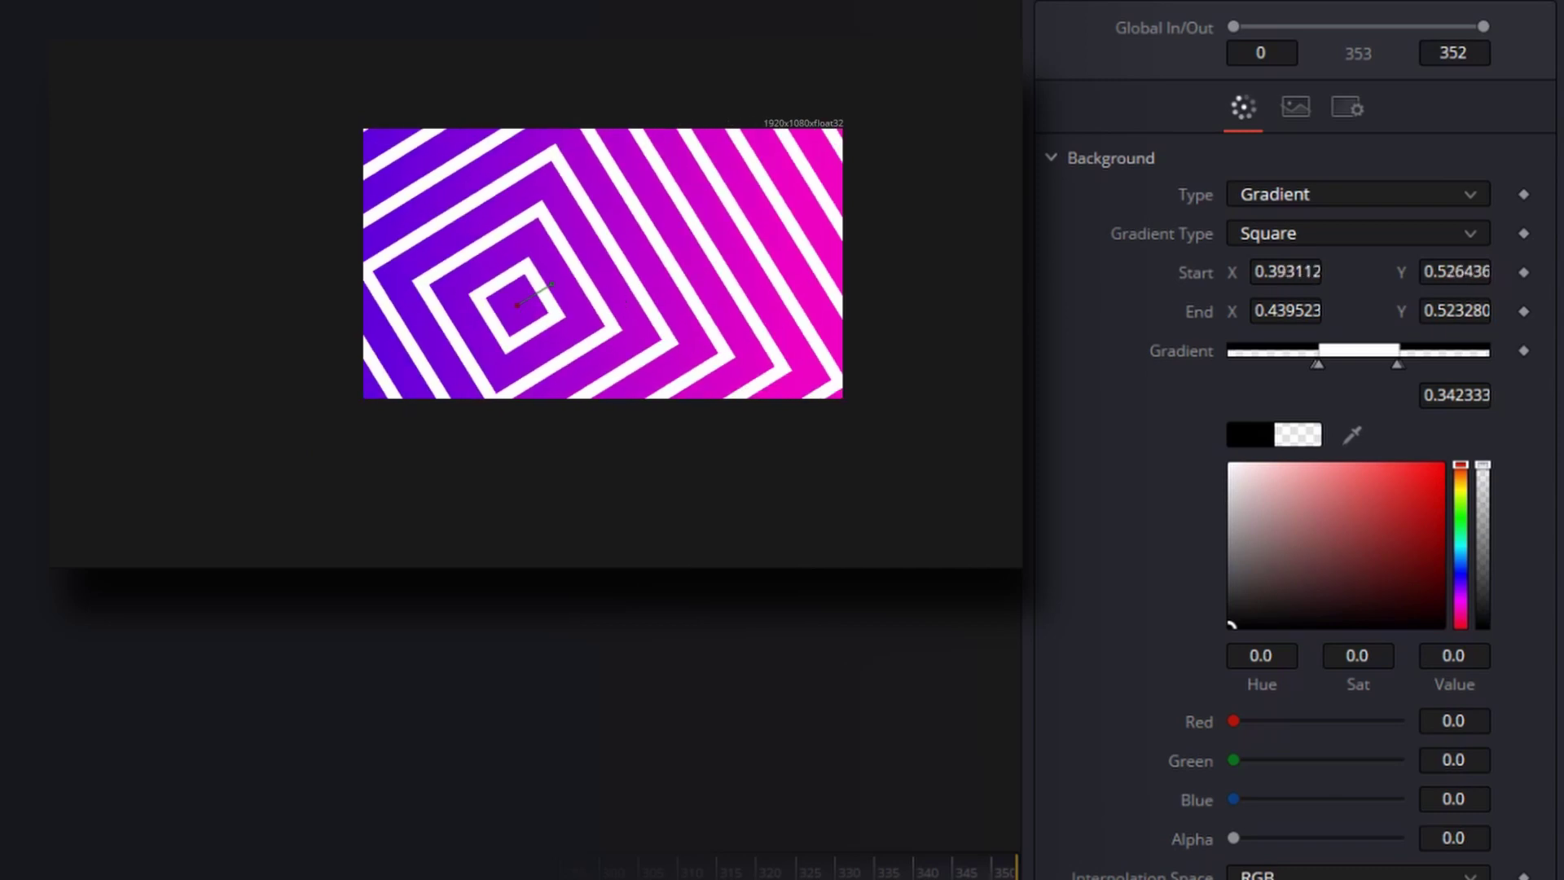
pyautogui.hotkey('ctrl', 'f')
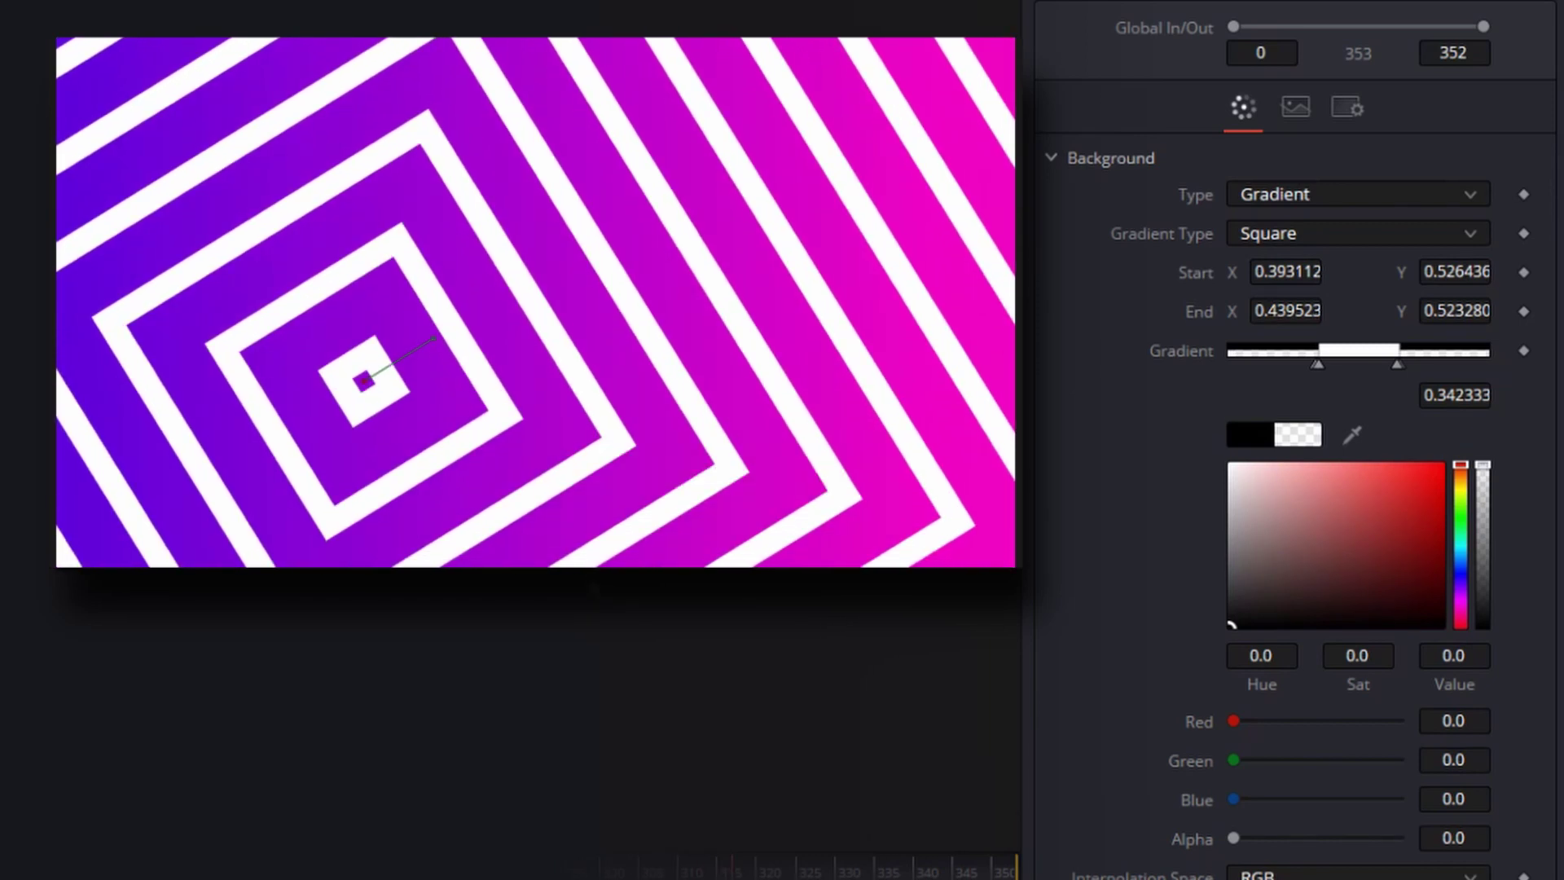
# Step: Change the striped background's gradient type to Radial
pyautogui.click(1293, 238)
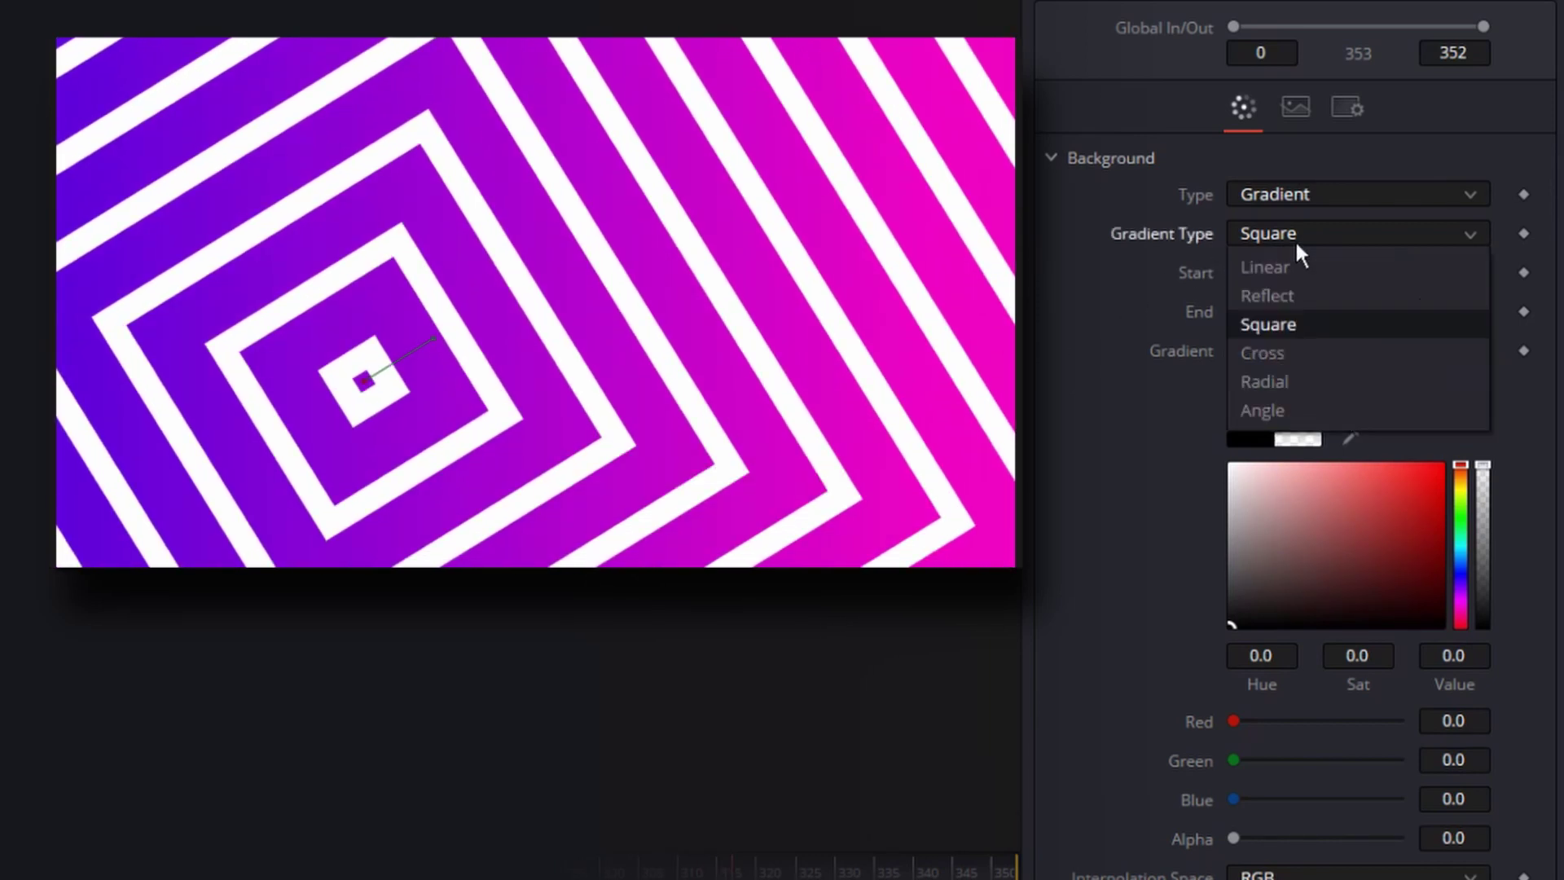
pyautogui.click(1353, 394)
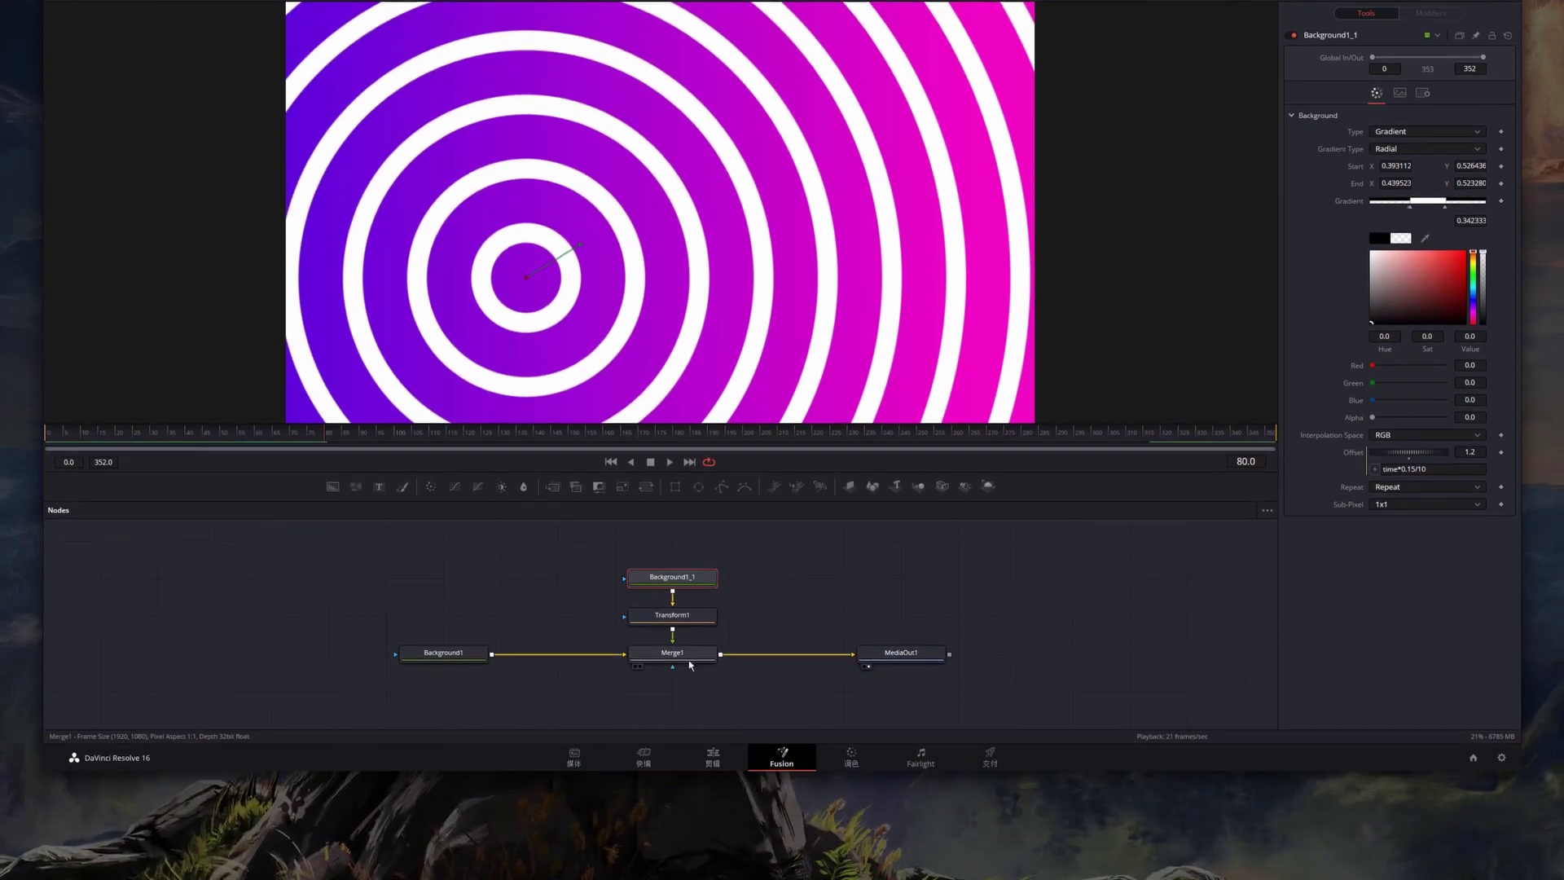
# Step: Reduce the blend of the Merge node to 0.614 to soften the white rings, and preview the animation
pyautogui.click(683, 728)
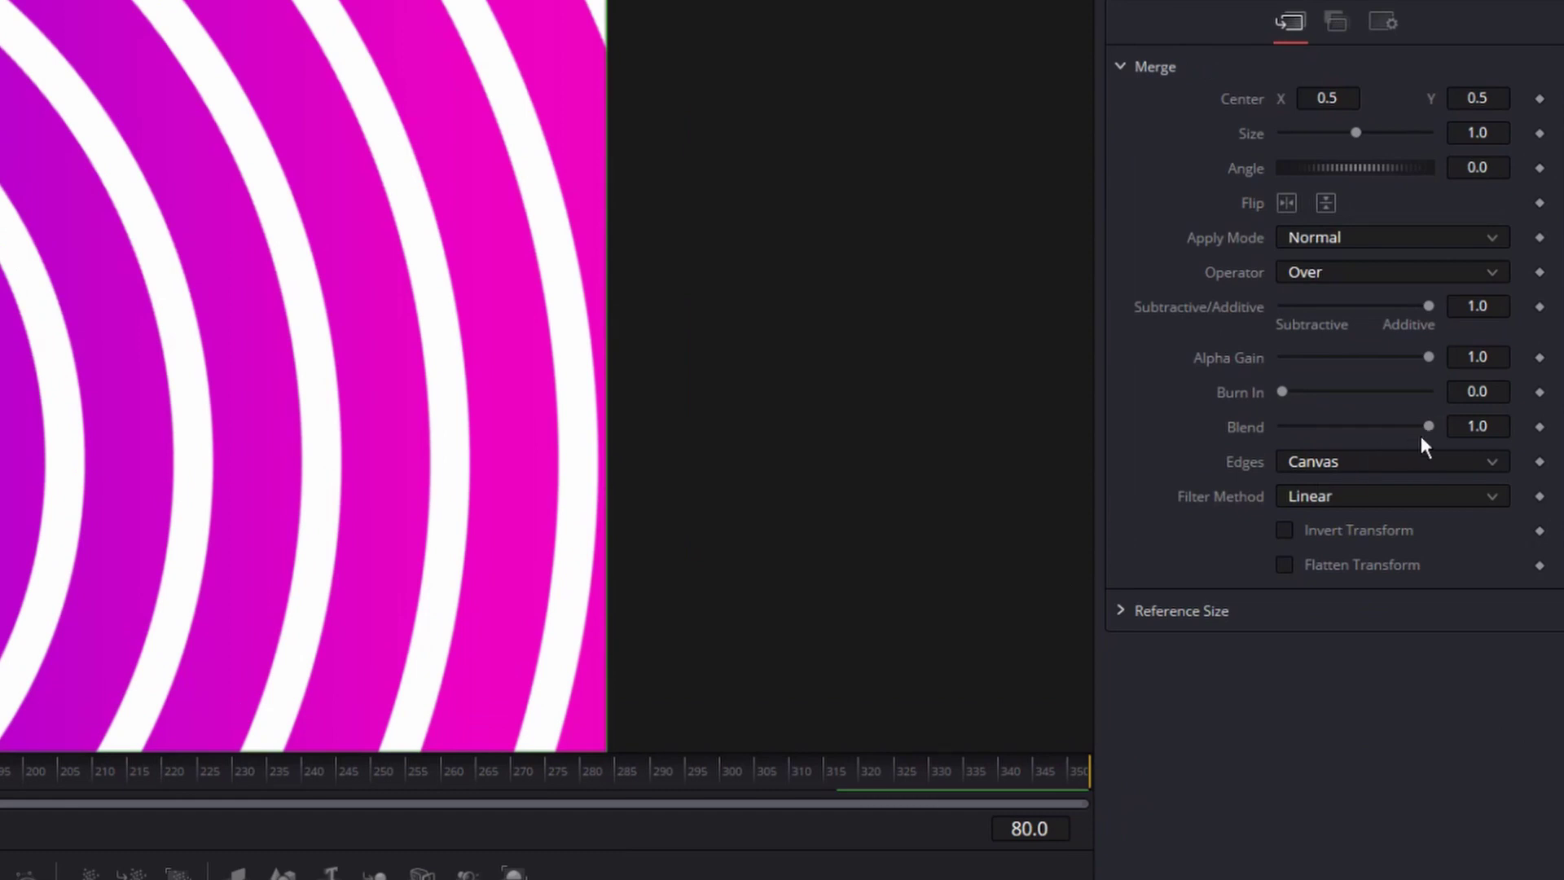
pyautogui.moveTo(1429, 436); pyautogui.dragTo(1378, 441)
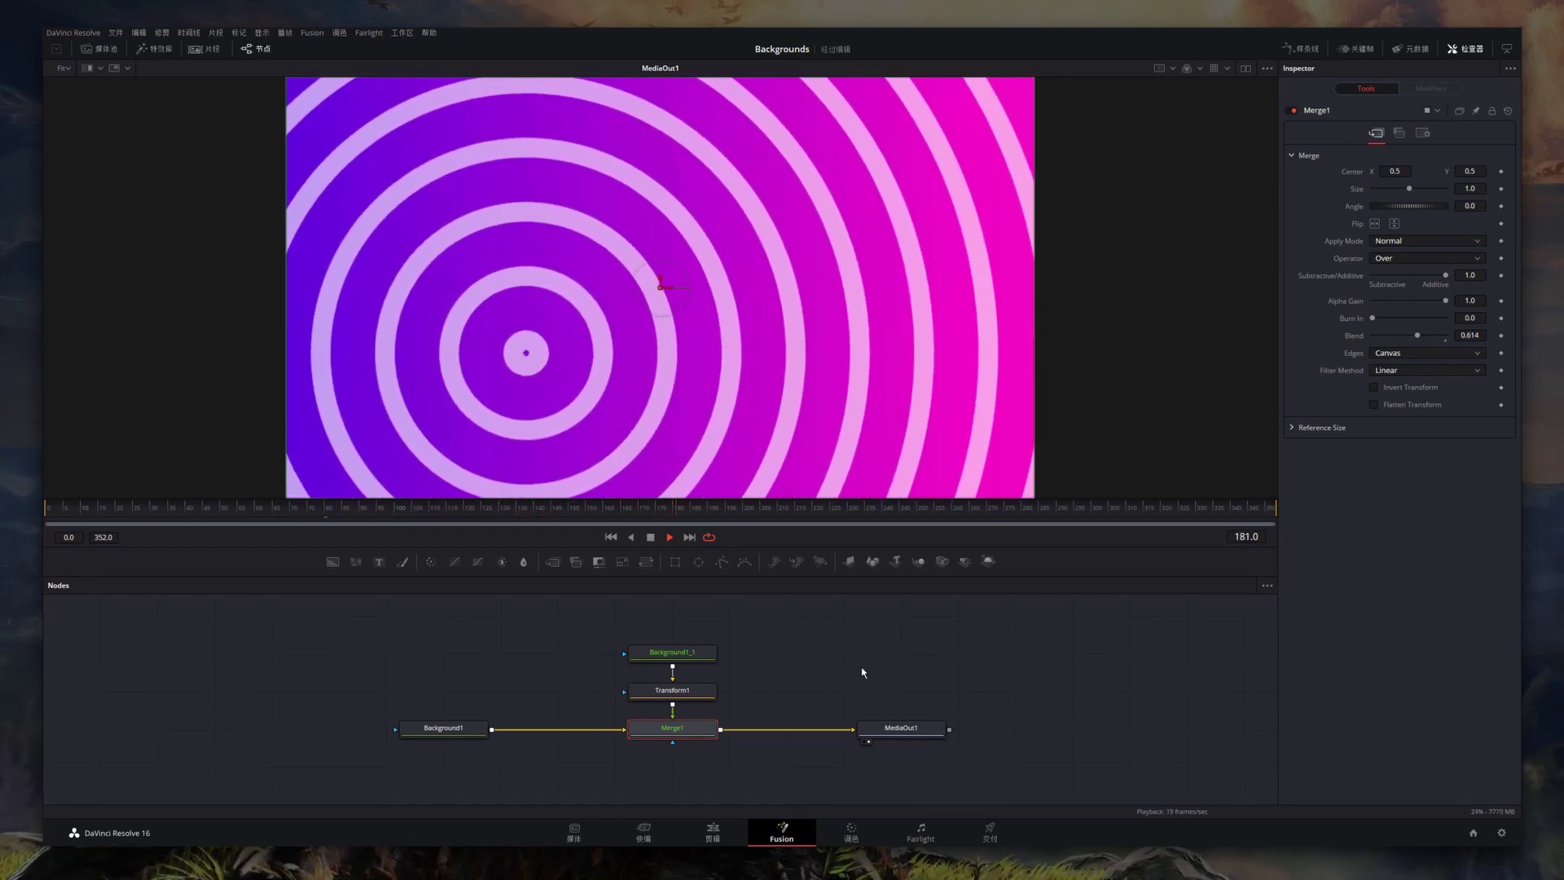
pyautogui.click(863, 672)
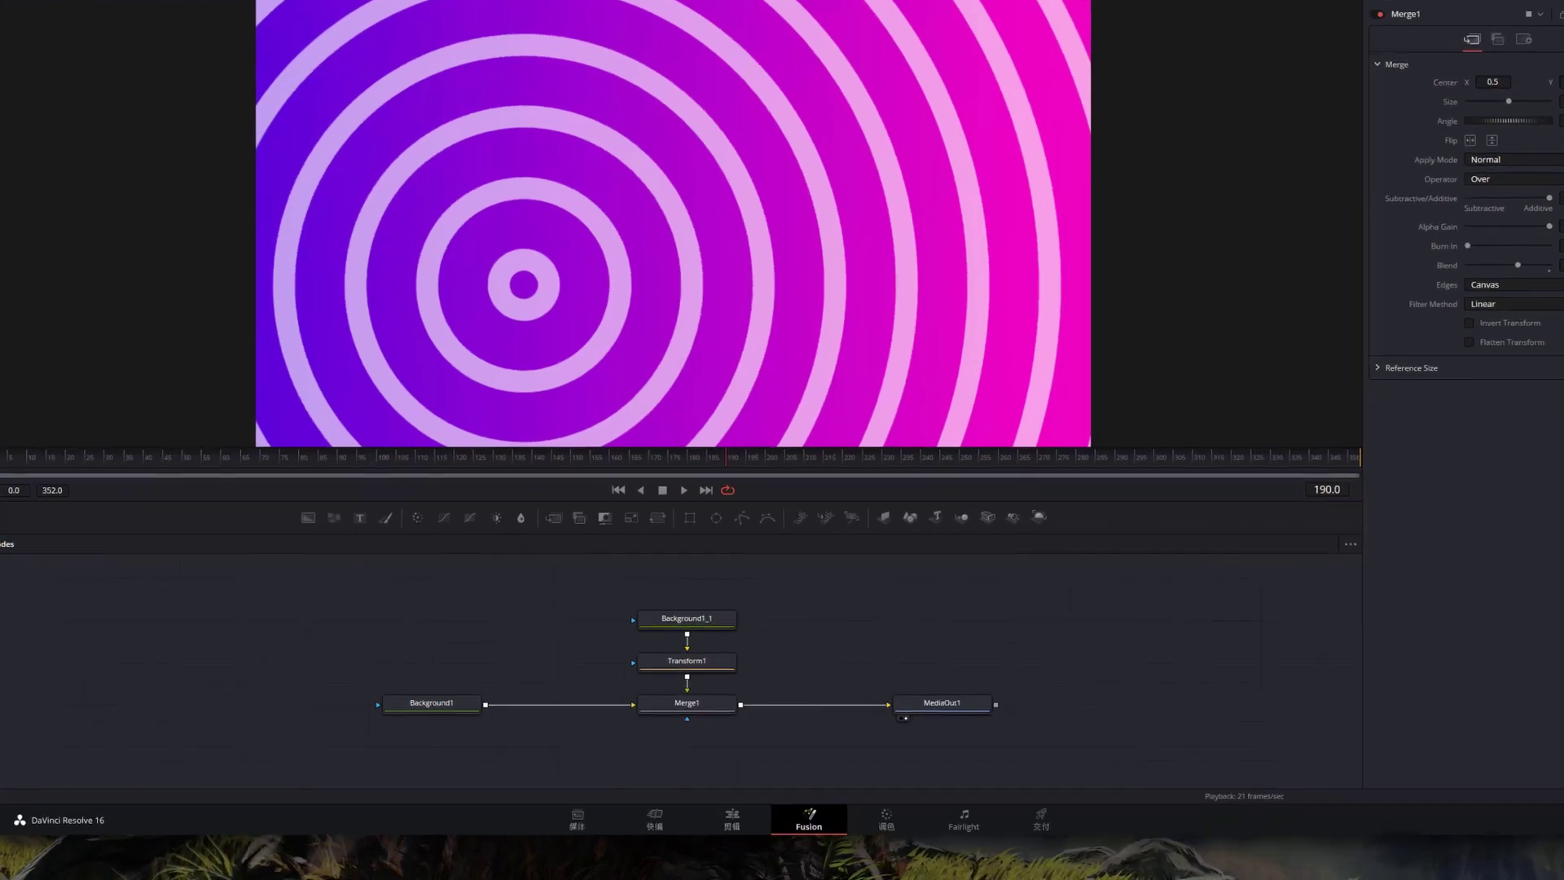
# Step: Take the ring nodes out of the chain and merge a new Fast Noise node over Background1
pyautogui.moveTo(717, 611); pyautogui.dragTo(386, 727)
pyautogui.press('Delete')
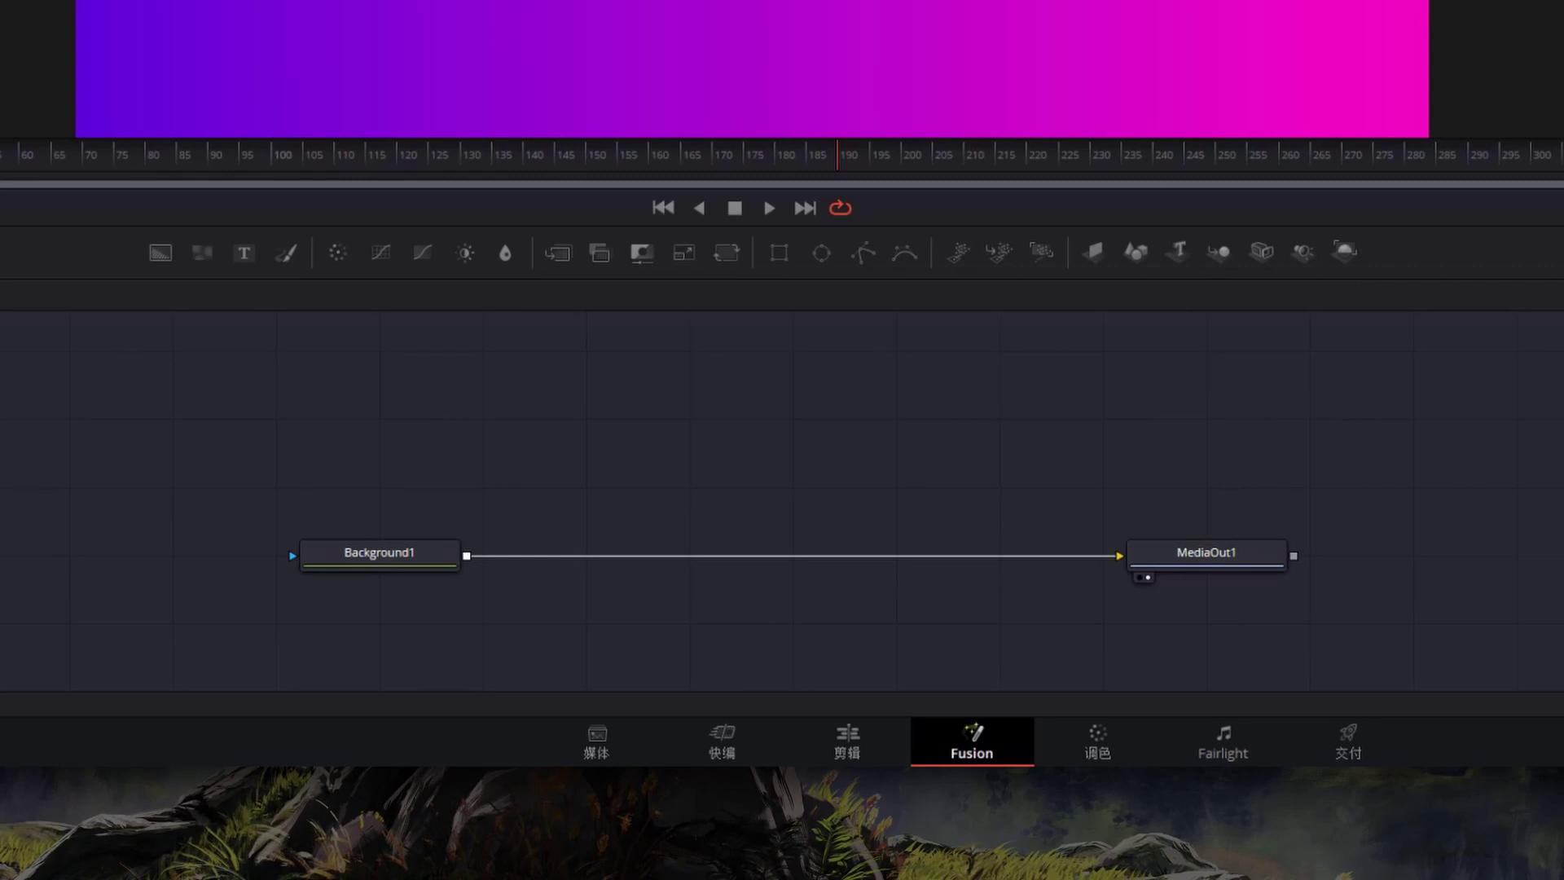
pyautogui.click(204, 254)
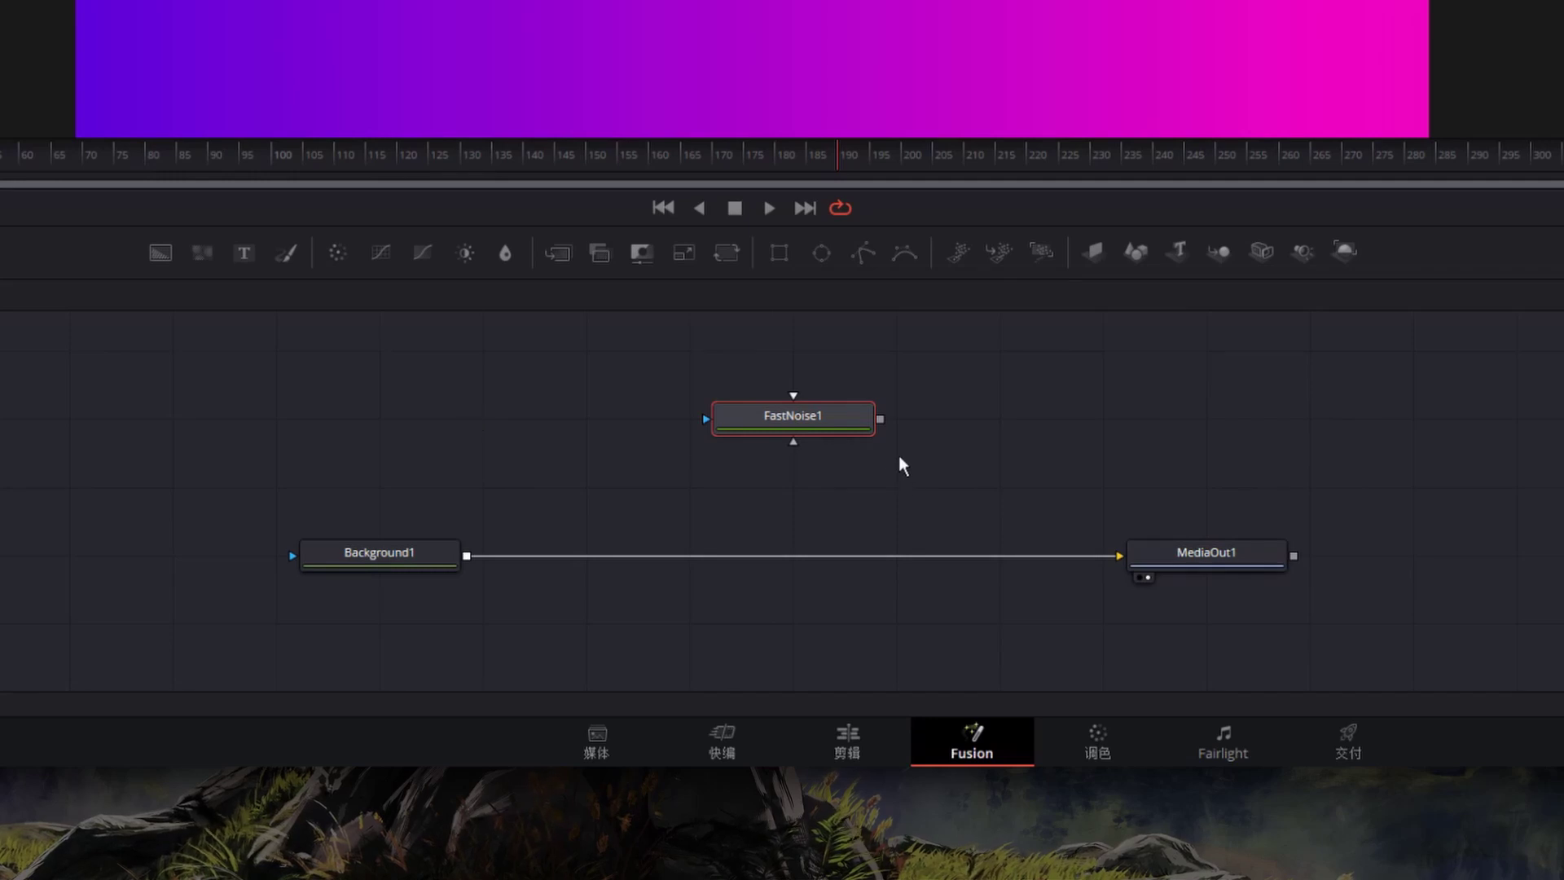
pyautogui.moveTo(880, 419); pyautogui.dragTo(489, 562)
# Step: Set the noise's Detail to 3.78, Brightness to -0.16, Scale to 8.5 and Seethe Rate to 0.11, and preview the animation
pyautogui.click(839, 421)
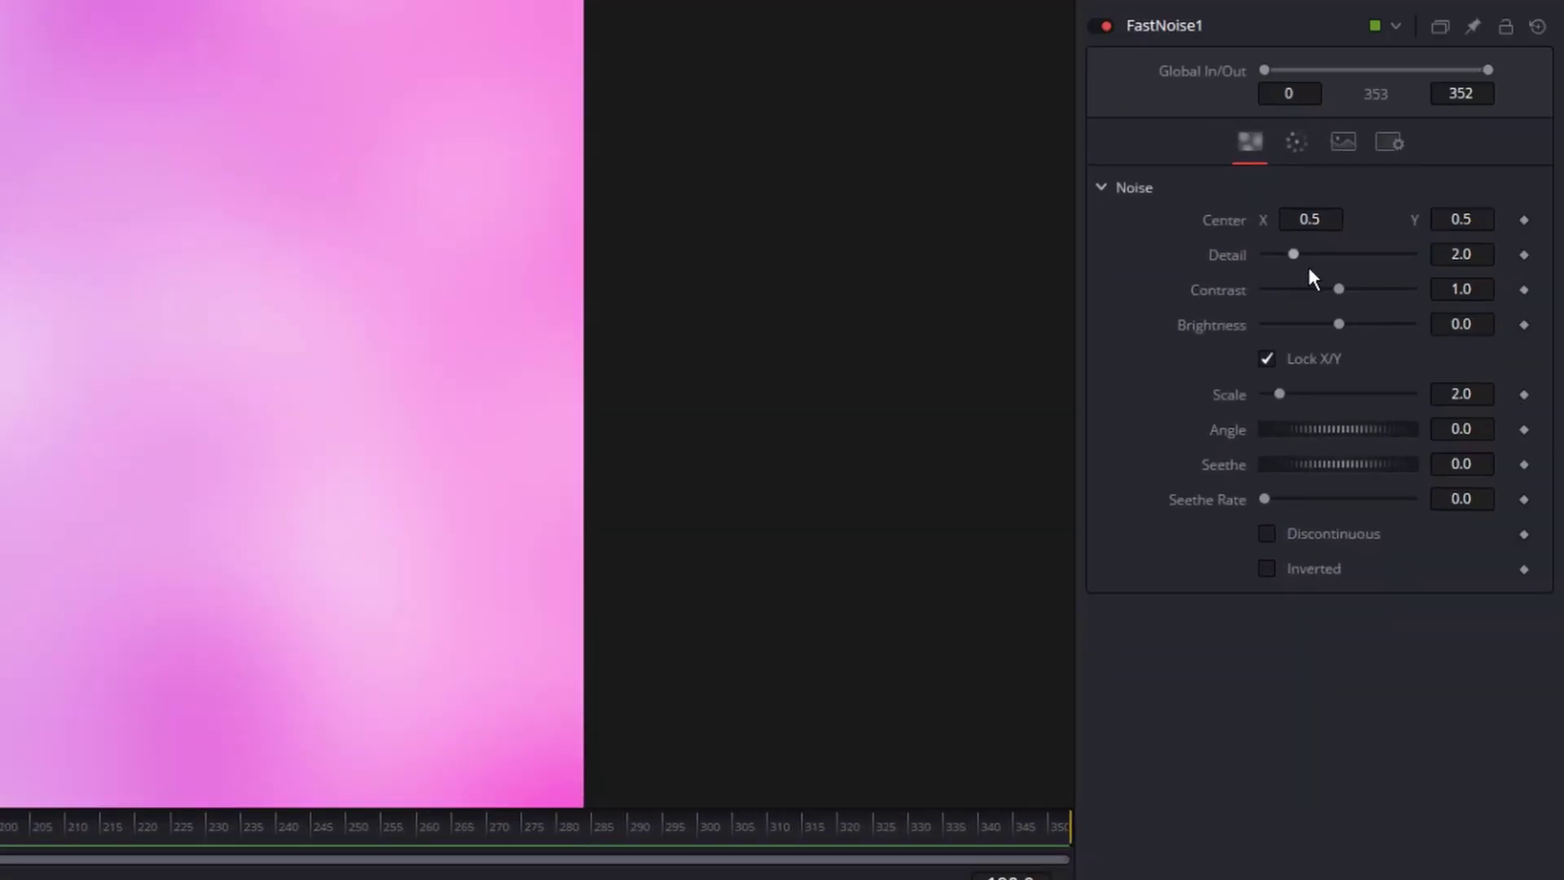
pyautogui.moveTo(1308, 264); pyautogui.dragTo(1334, 269)
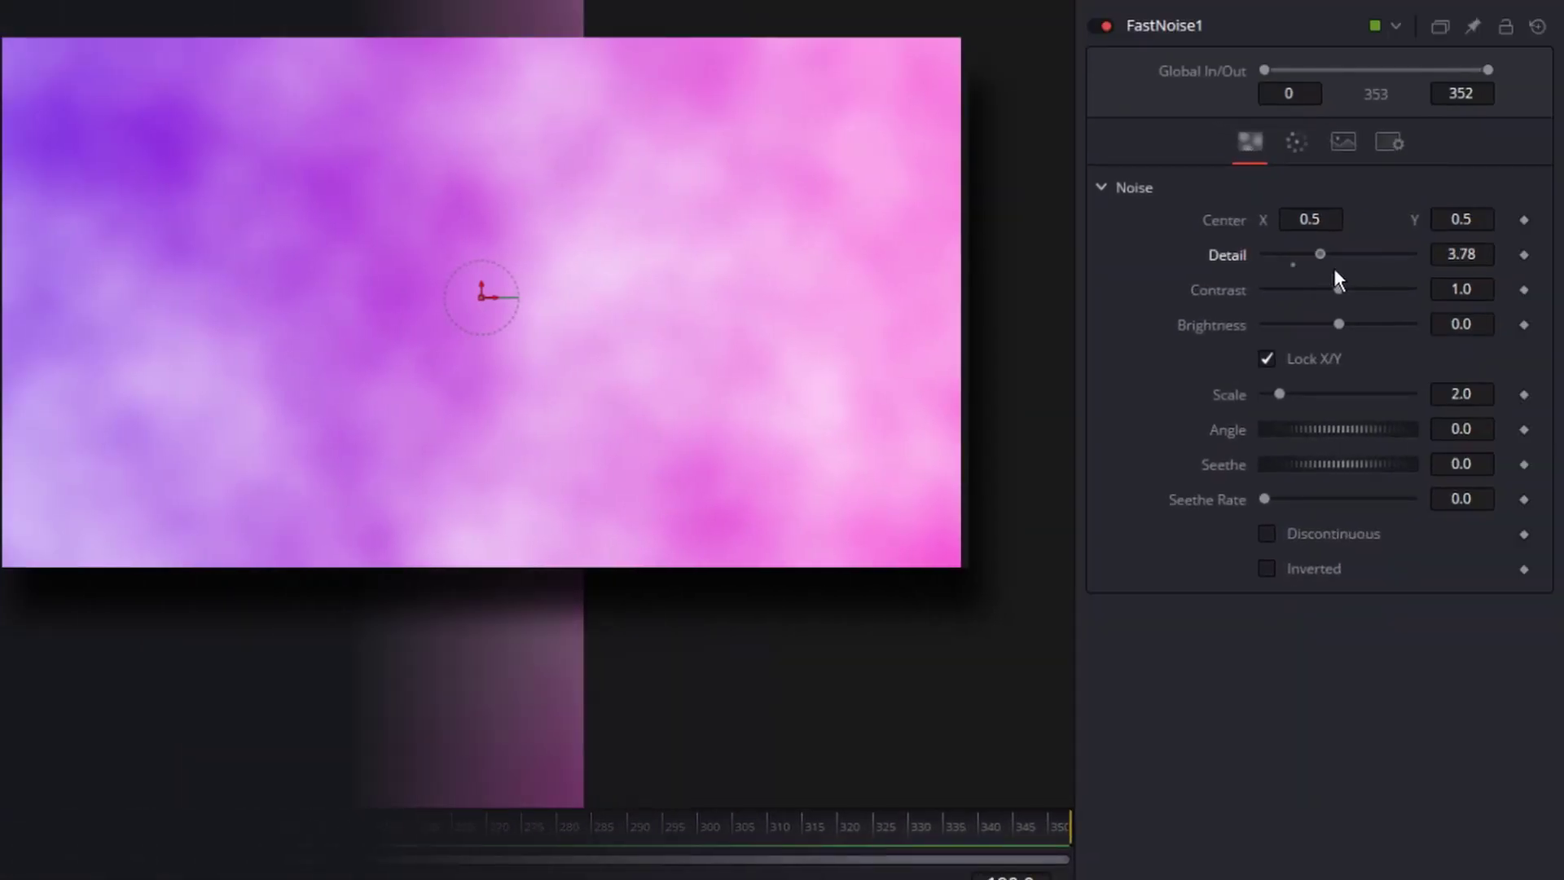
pyautogui.moveTo(1350, 334); pyautogui.dragTo(1341, 339)
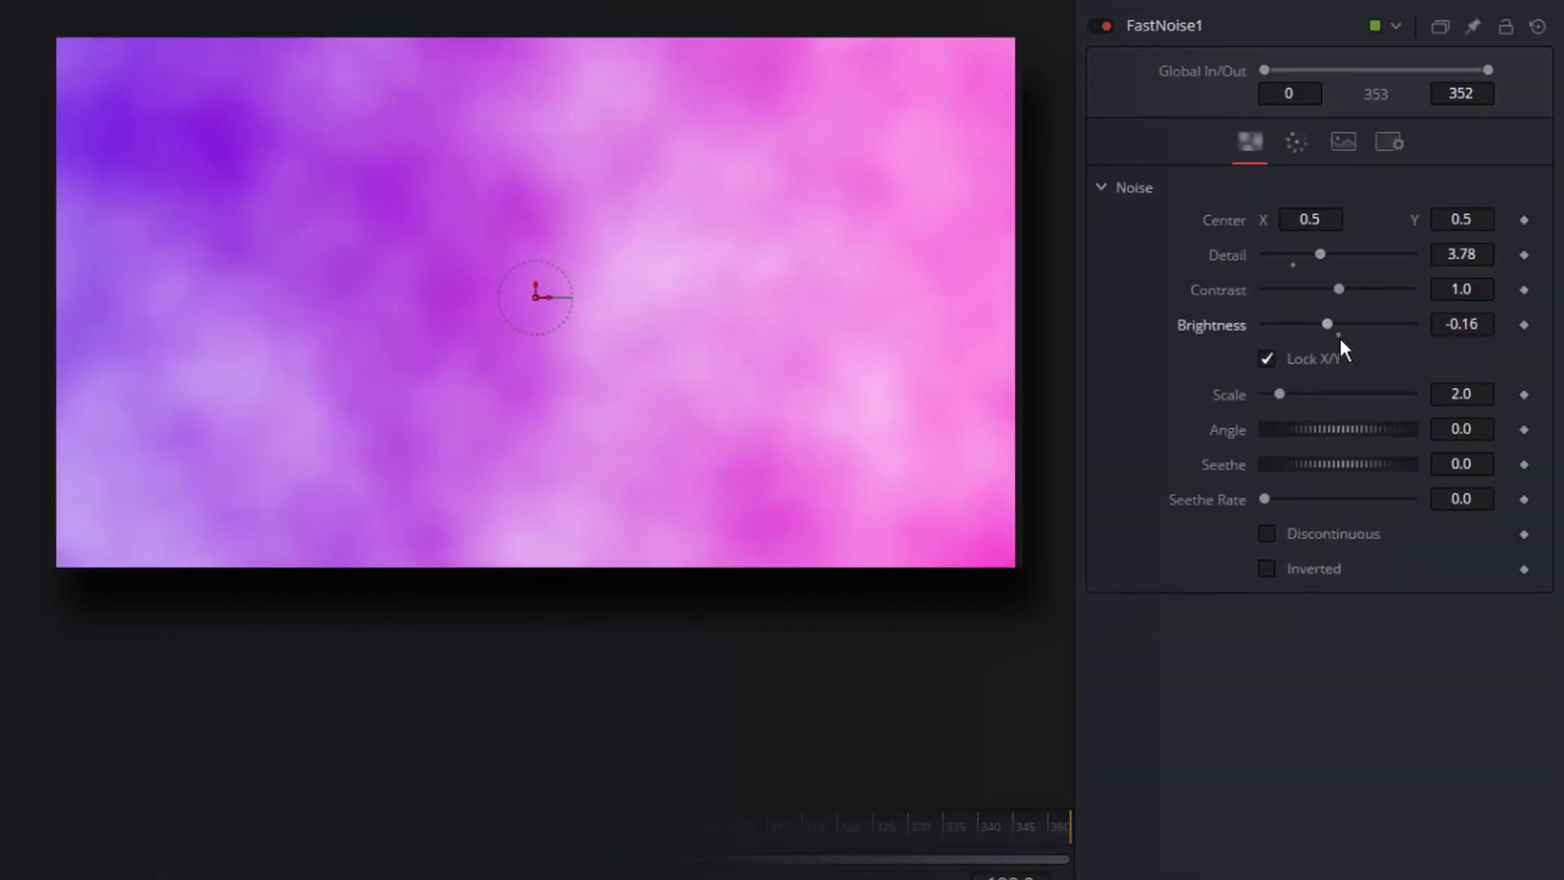
pyautogui.moveTo(1285, 397); pyautogui.dragTo(1338, 417)
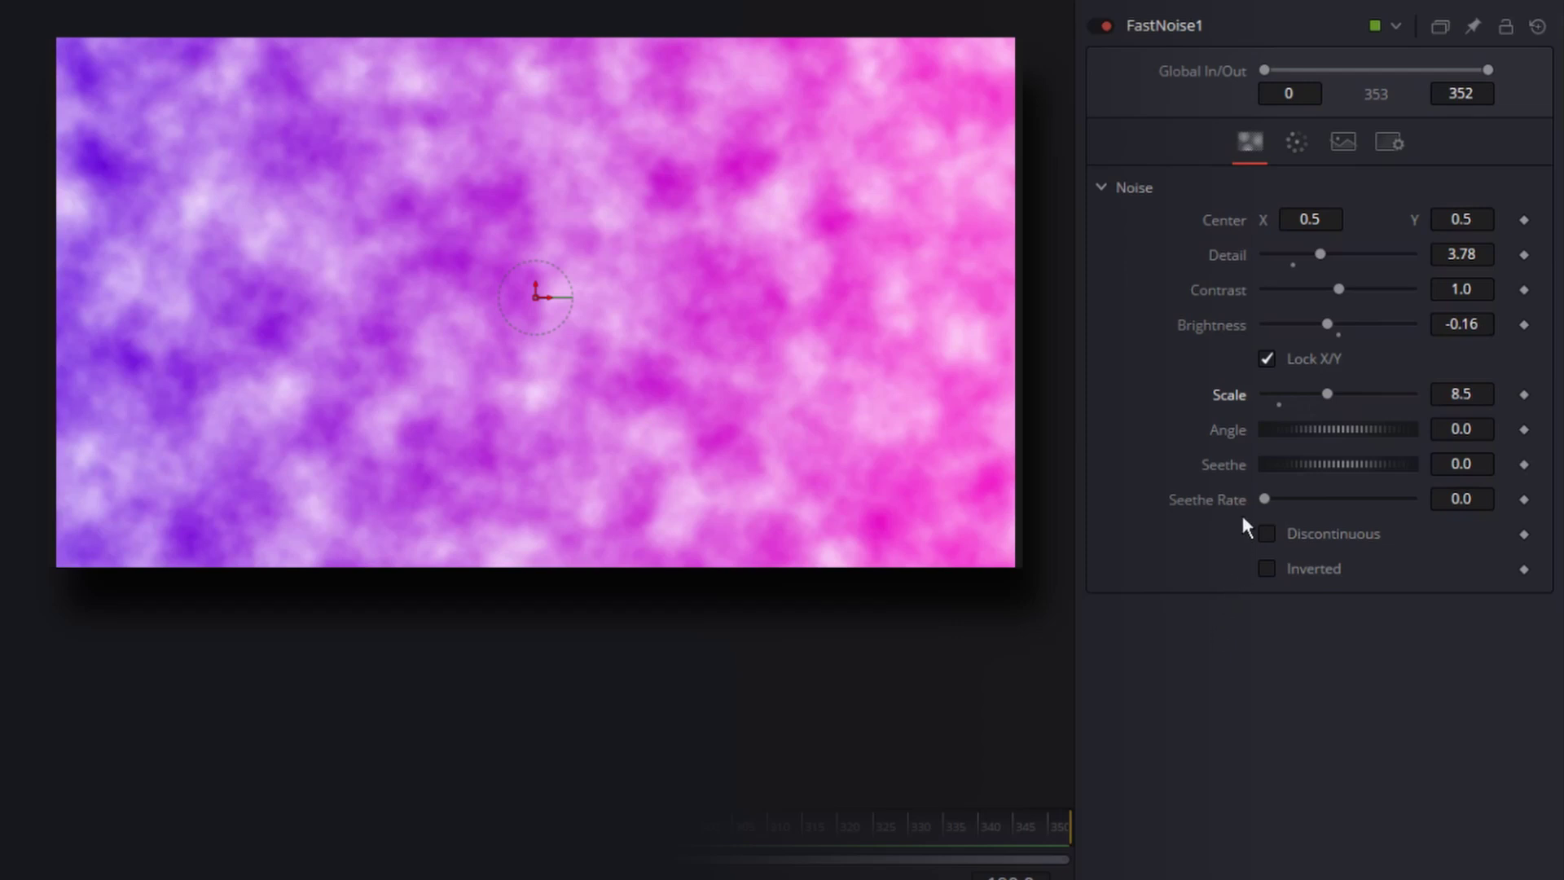
pyautogui.moveTo(1271, 516); pyautogui.dragTo(1288, 509)
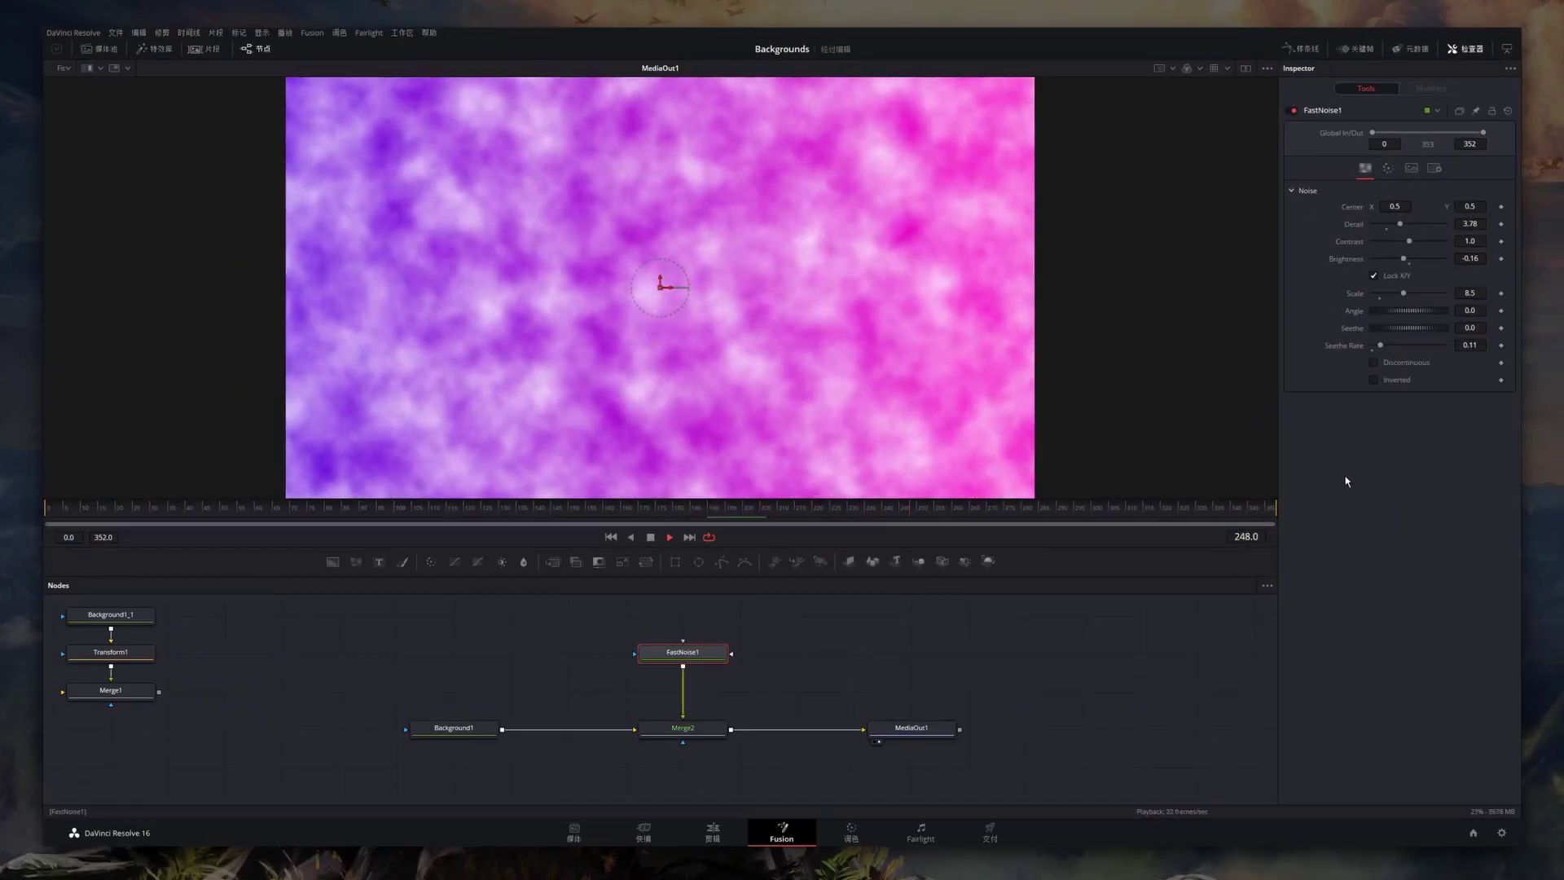
pyautogui.press('space')
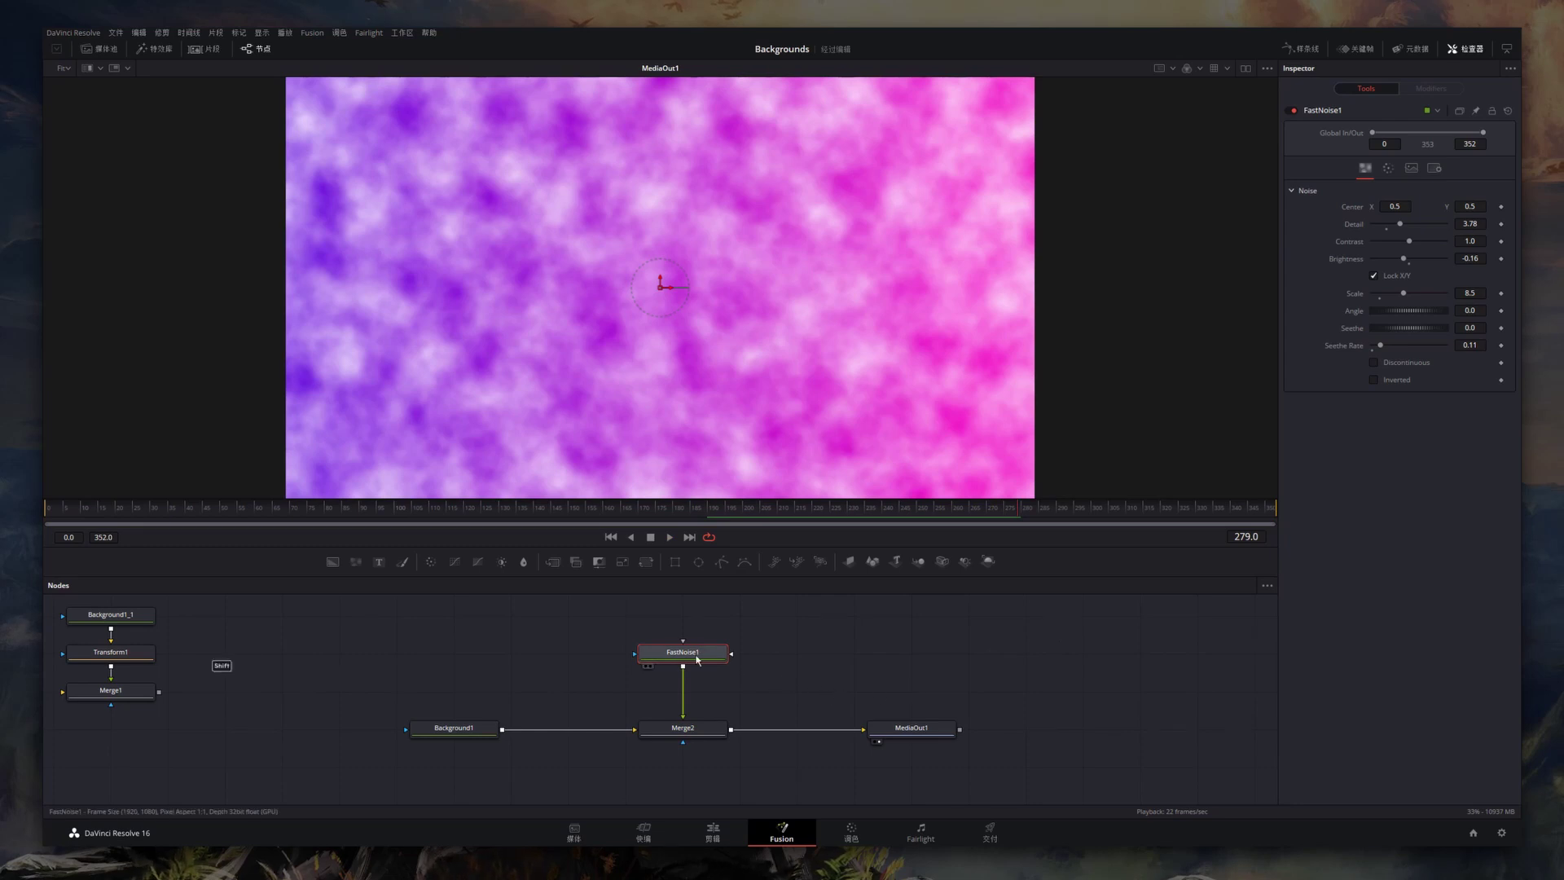
# Step: Insert a 马赛克模糊 (mosaic blur) node after FastNoise1, set its pixel frequency to 21.3 and play back the mosaic
pyautogui.hotkey('shift', 'space')
pyautogui.write('马赛克')
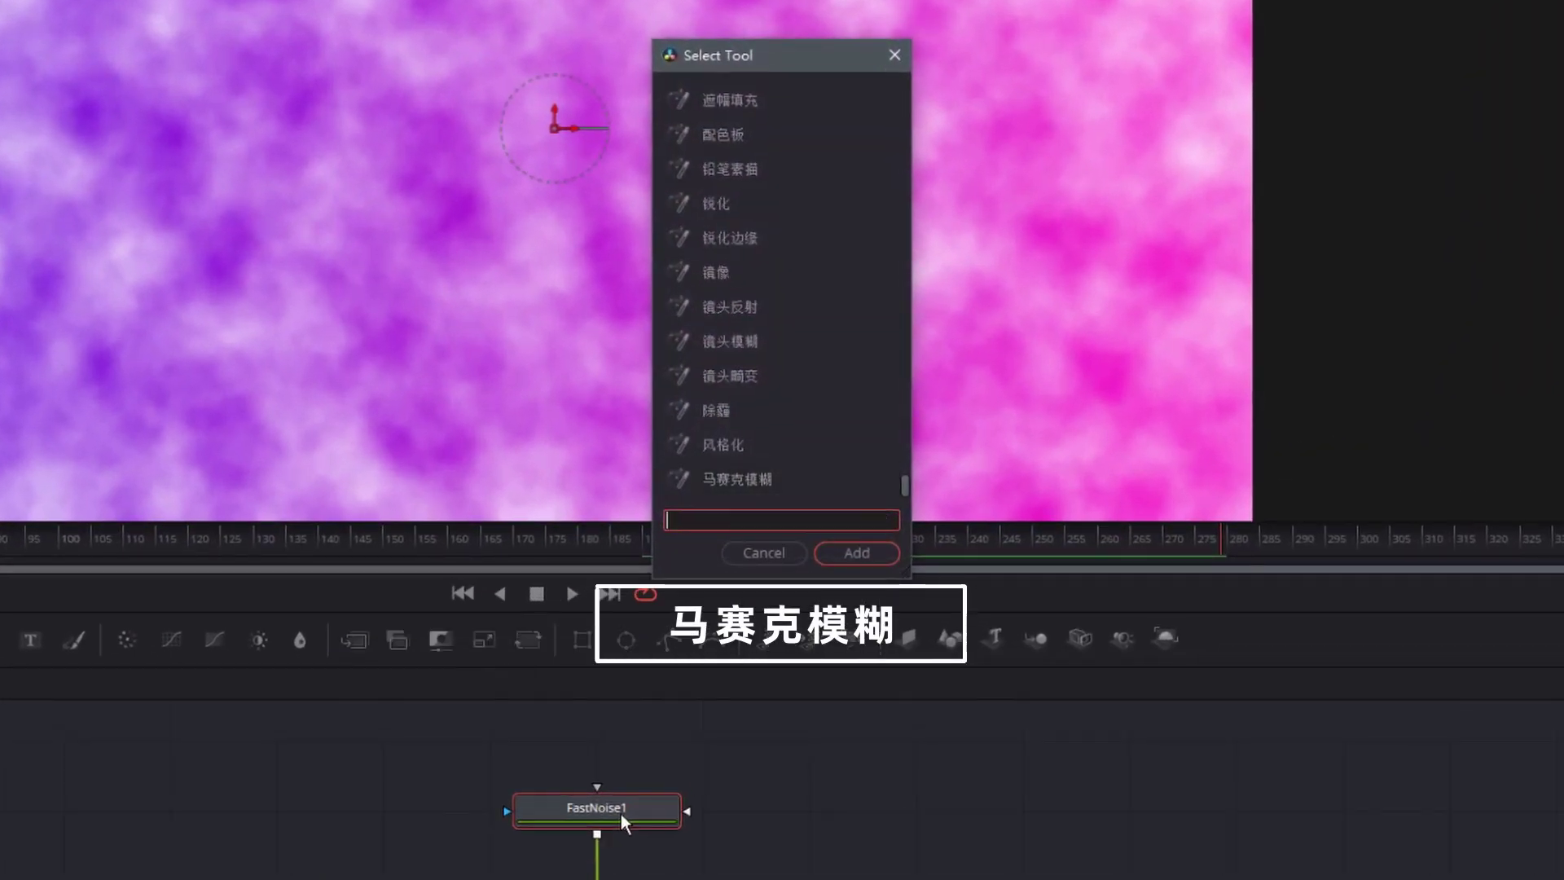
pyautogui.press('BackSpace')
pyautogui.write("ma'sa马赛克")
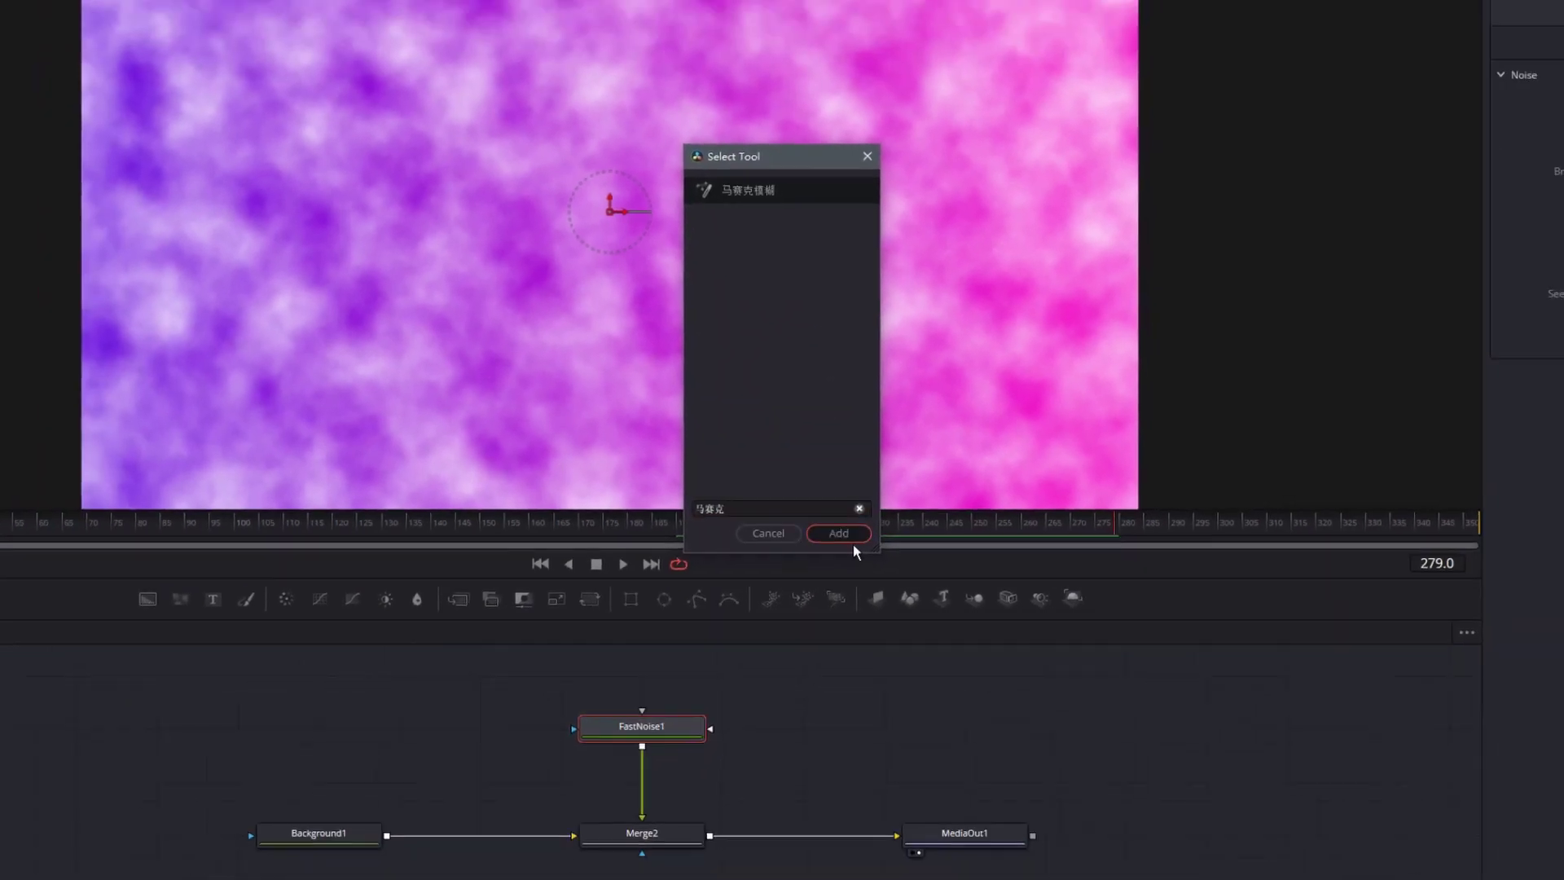
pyautogui.click(848, 537)
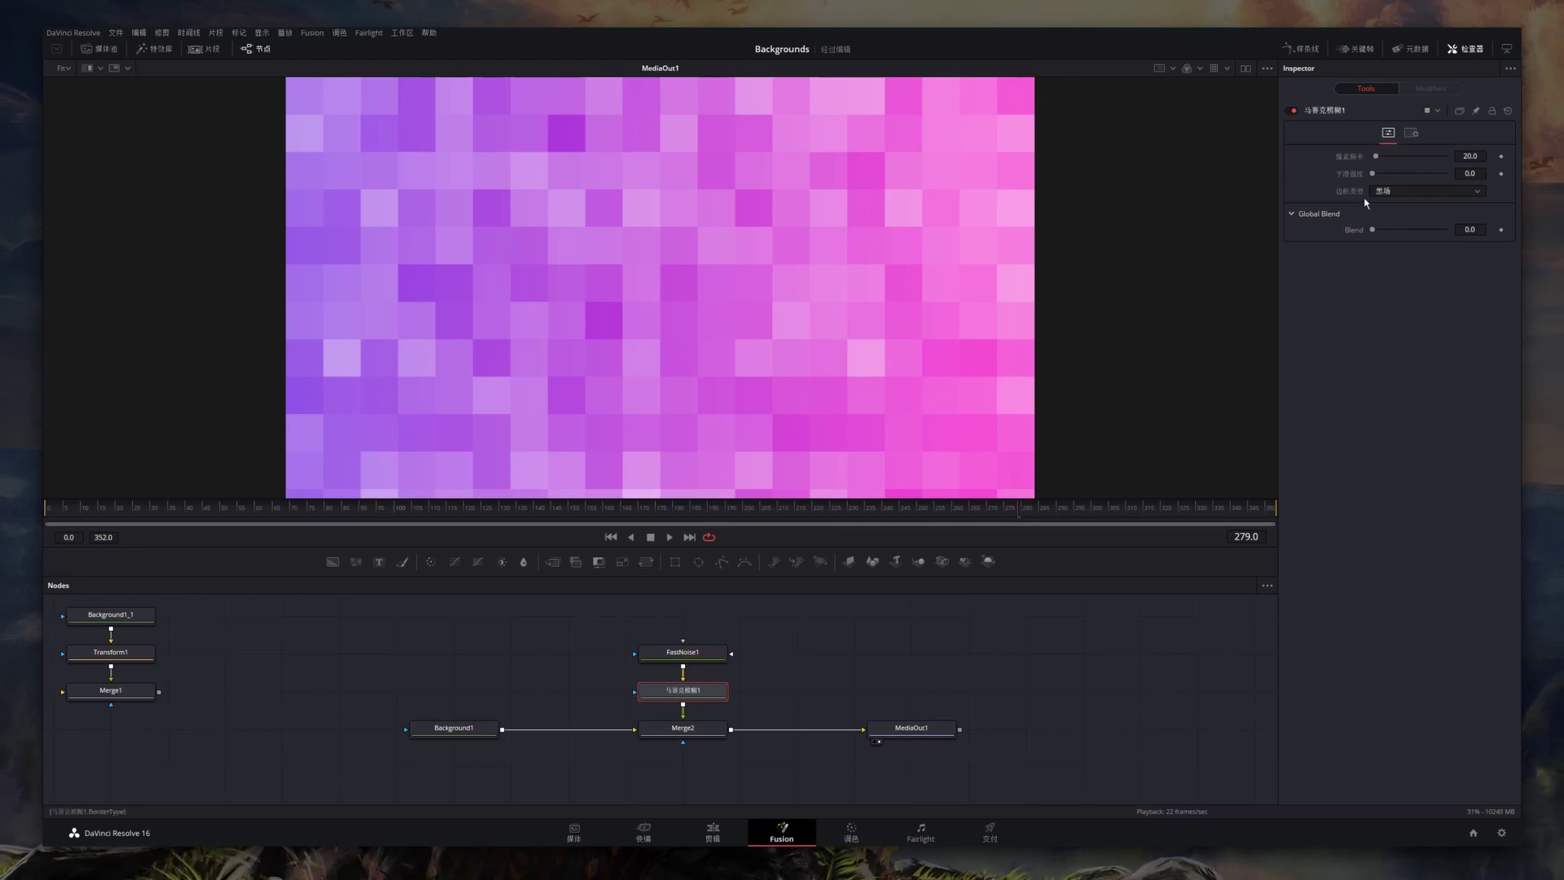
pyautogui.moveTo(1375, 156); pyautogui.dragTo(1375, 158)
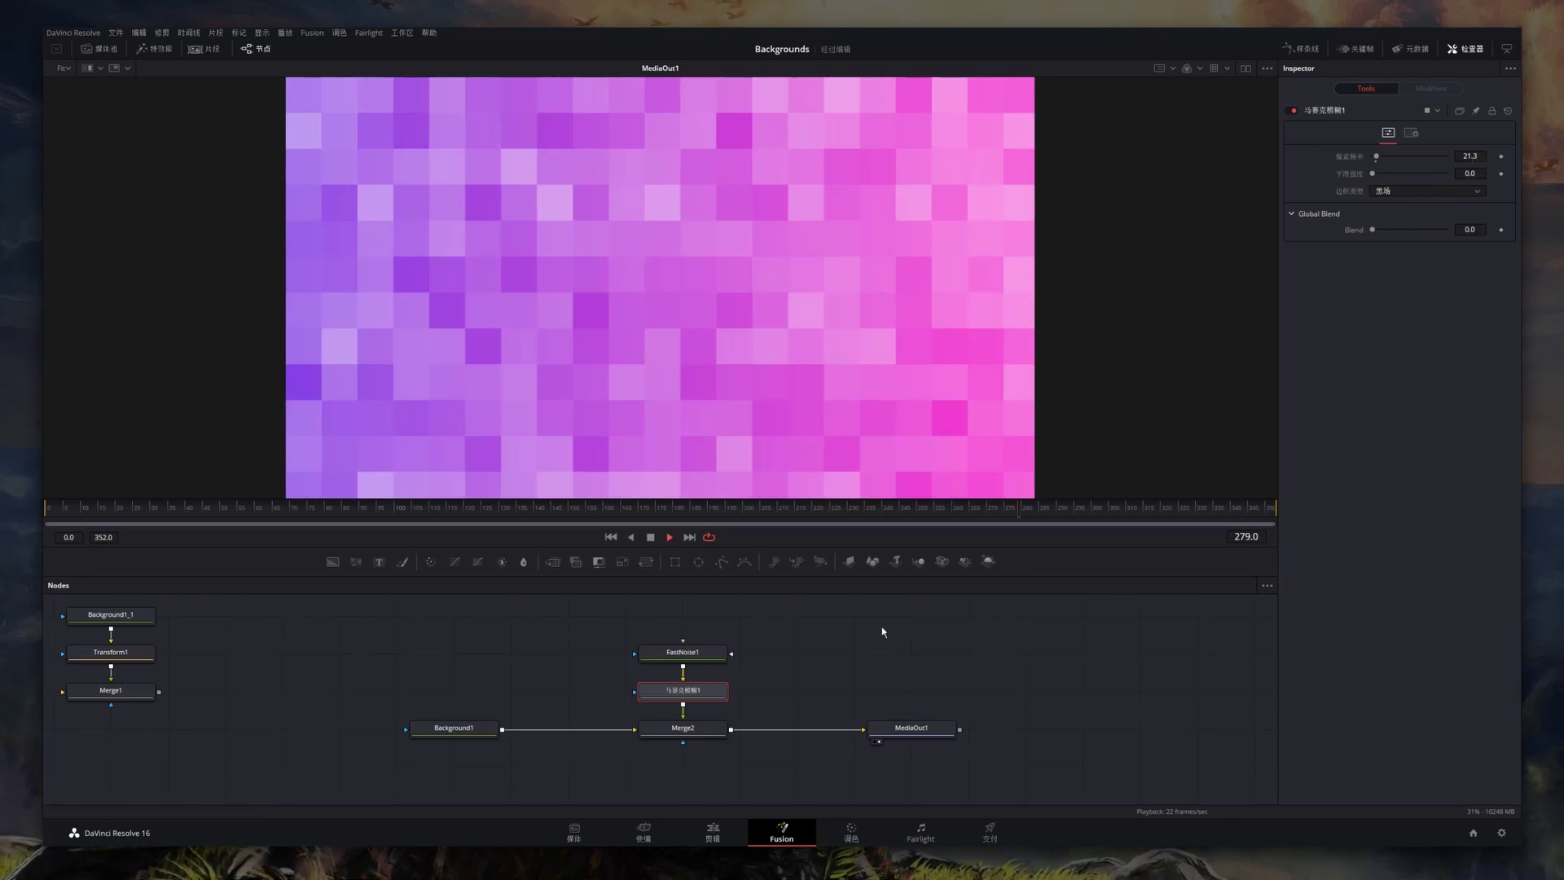
pyautogui.press('space')
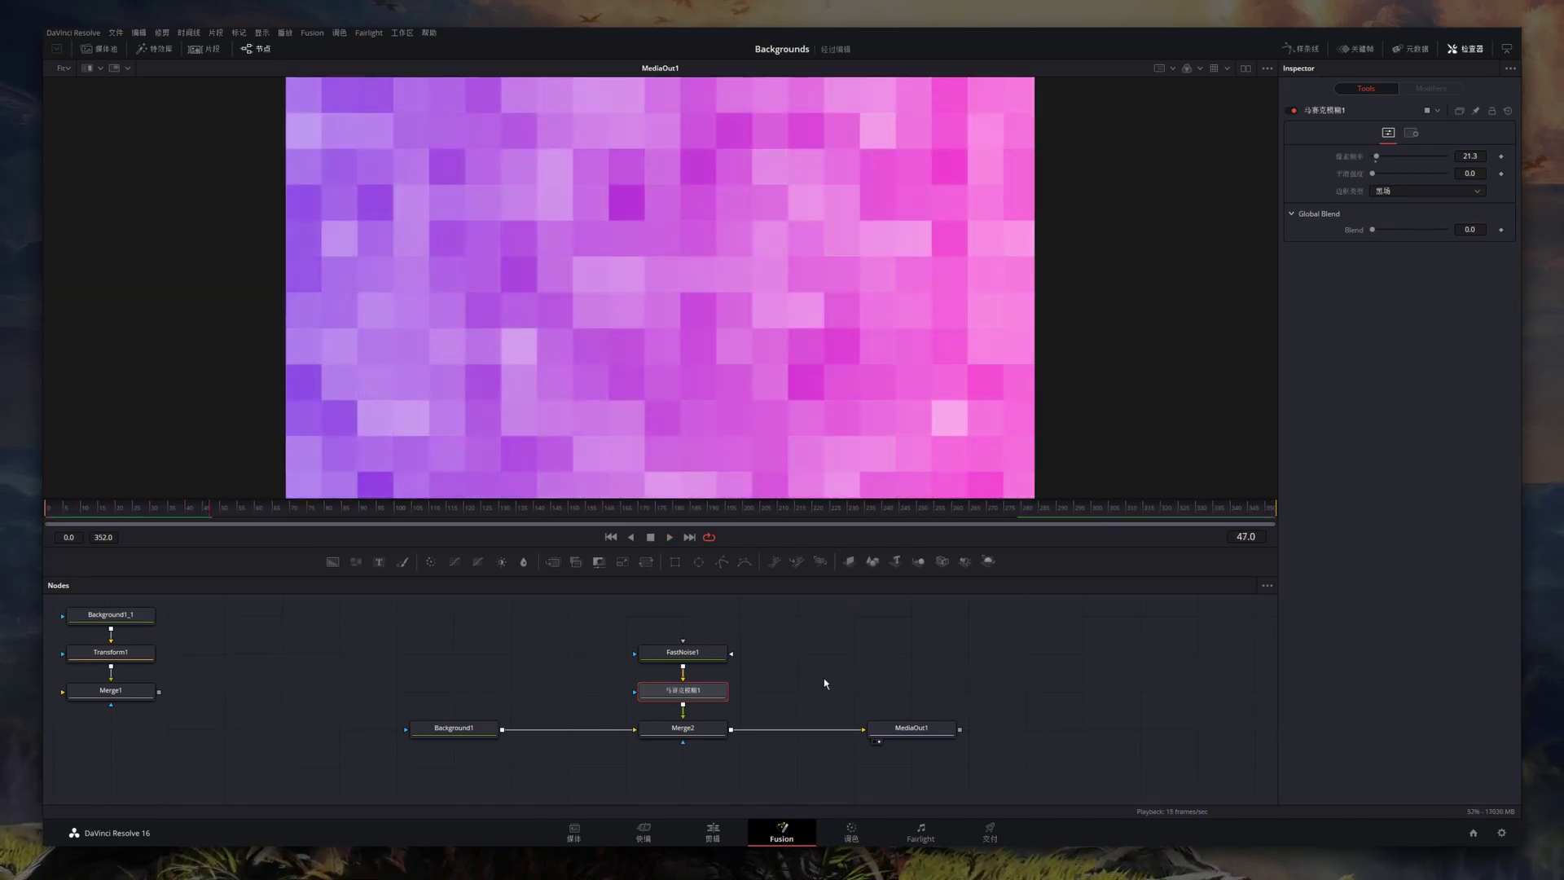
# Step: Detach FastNoise1, the mosaic blur and Merge2 from the chain and park them beside the earlier unused nodes
pyautogui.moveTo(765, 627); pyautogui.dragTo(111, 803)
pyautogui.scroll(-1, 244, 701)
pyautogui.scroll(1, 245, 700)
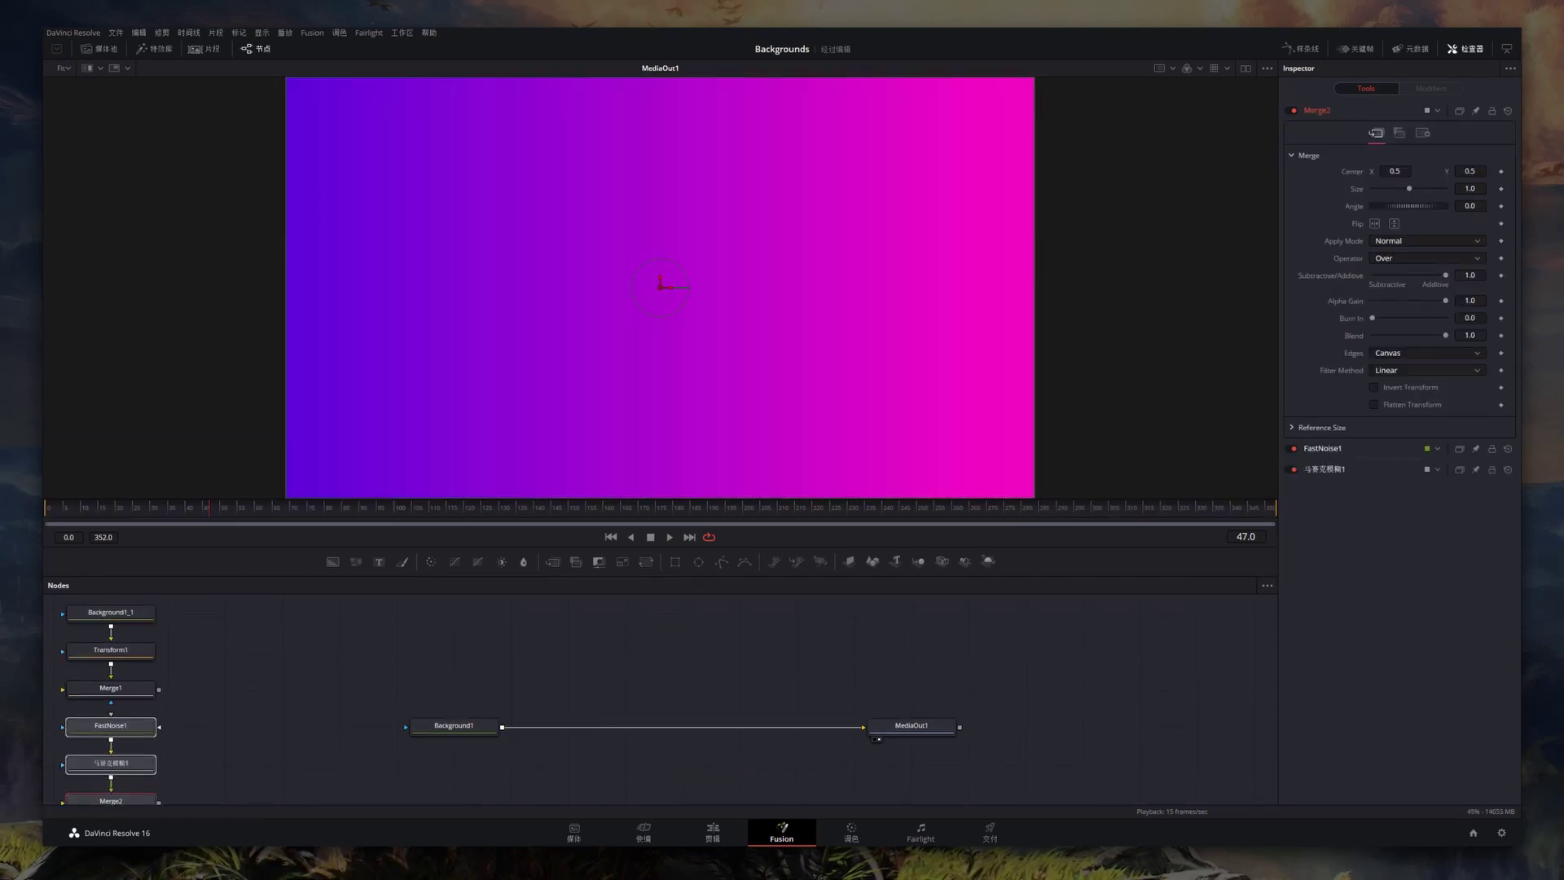
pyautogui.hotkey('ctrl', 'shift', 'a')
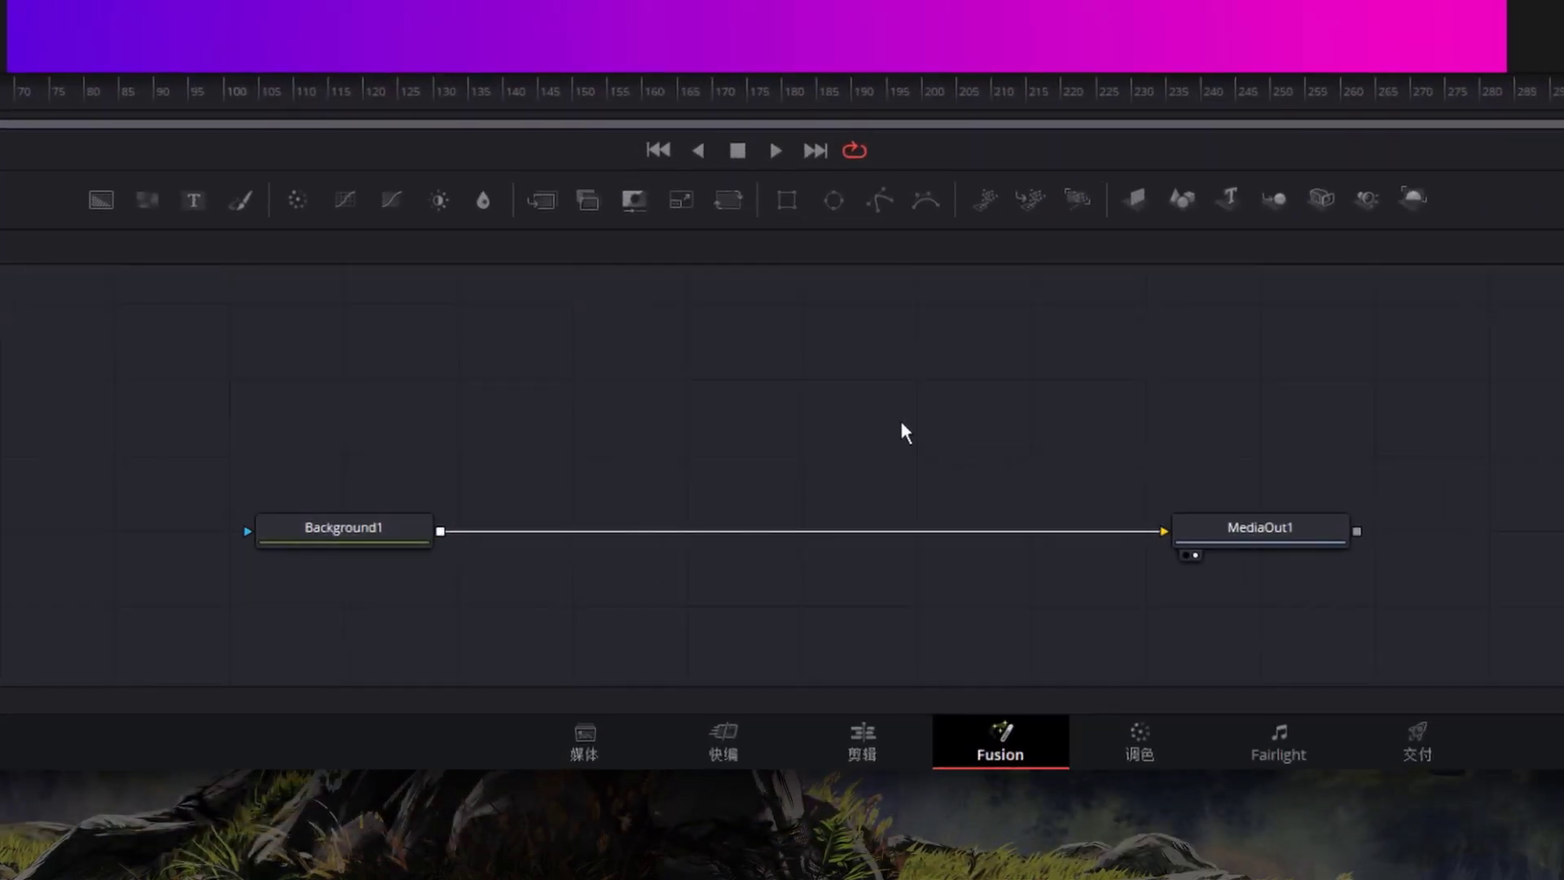
# Step: Recolor Background1's linear gradient to run from blue at the start to turquoise at the end
pyautogui.click(466, 732)
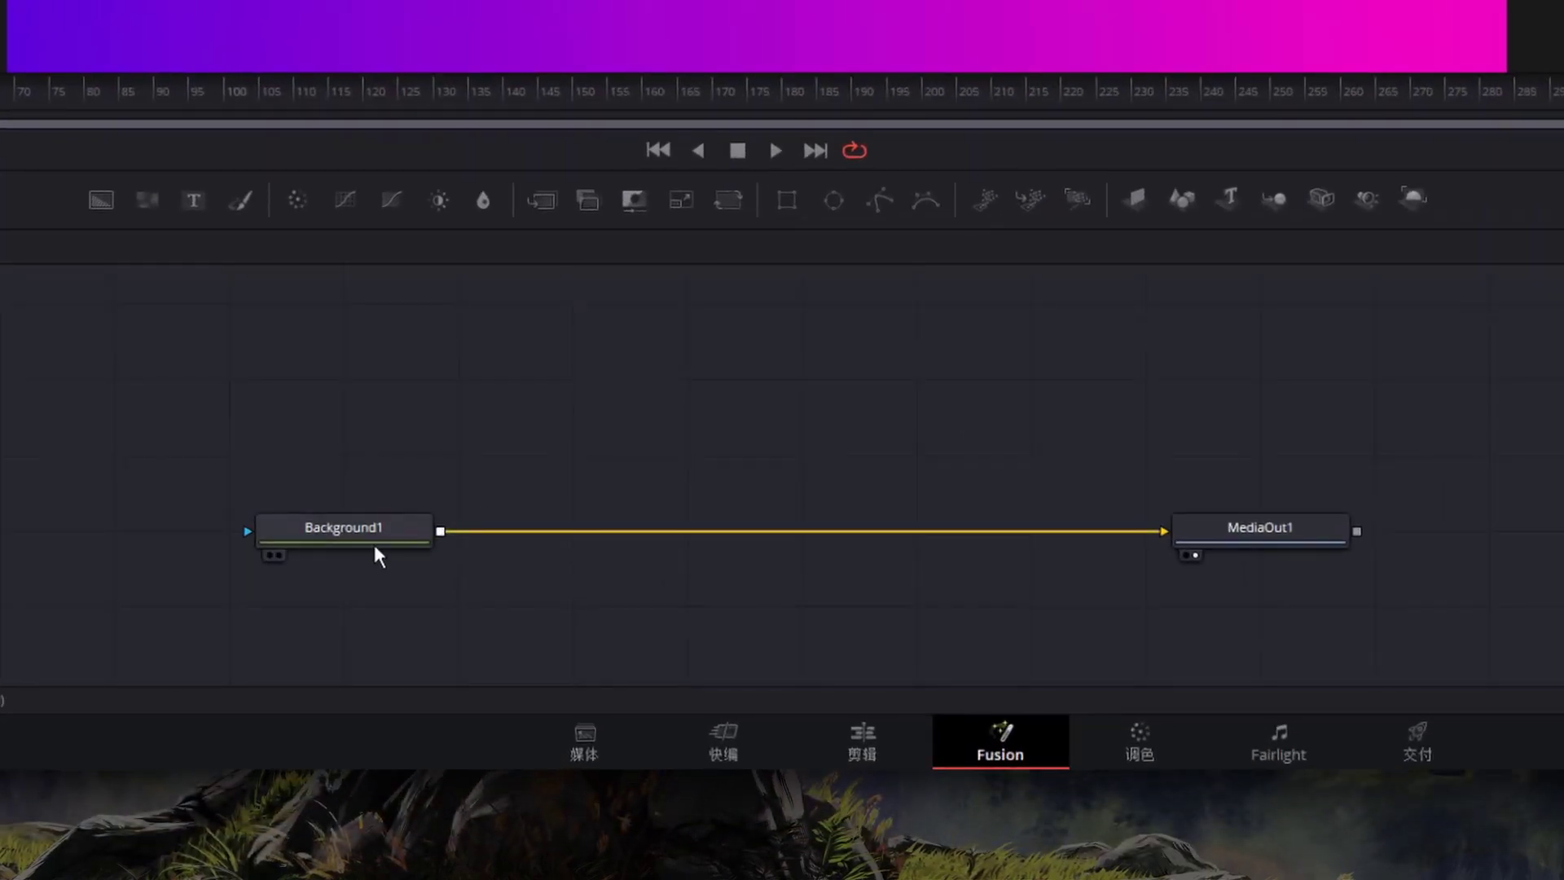
pyautogui.click(368, 544)
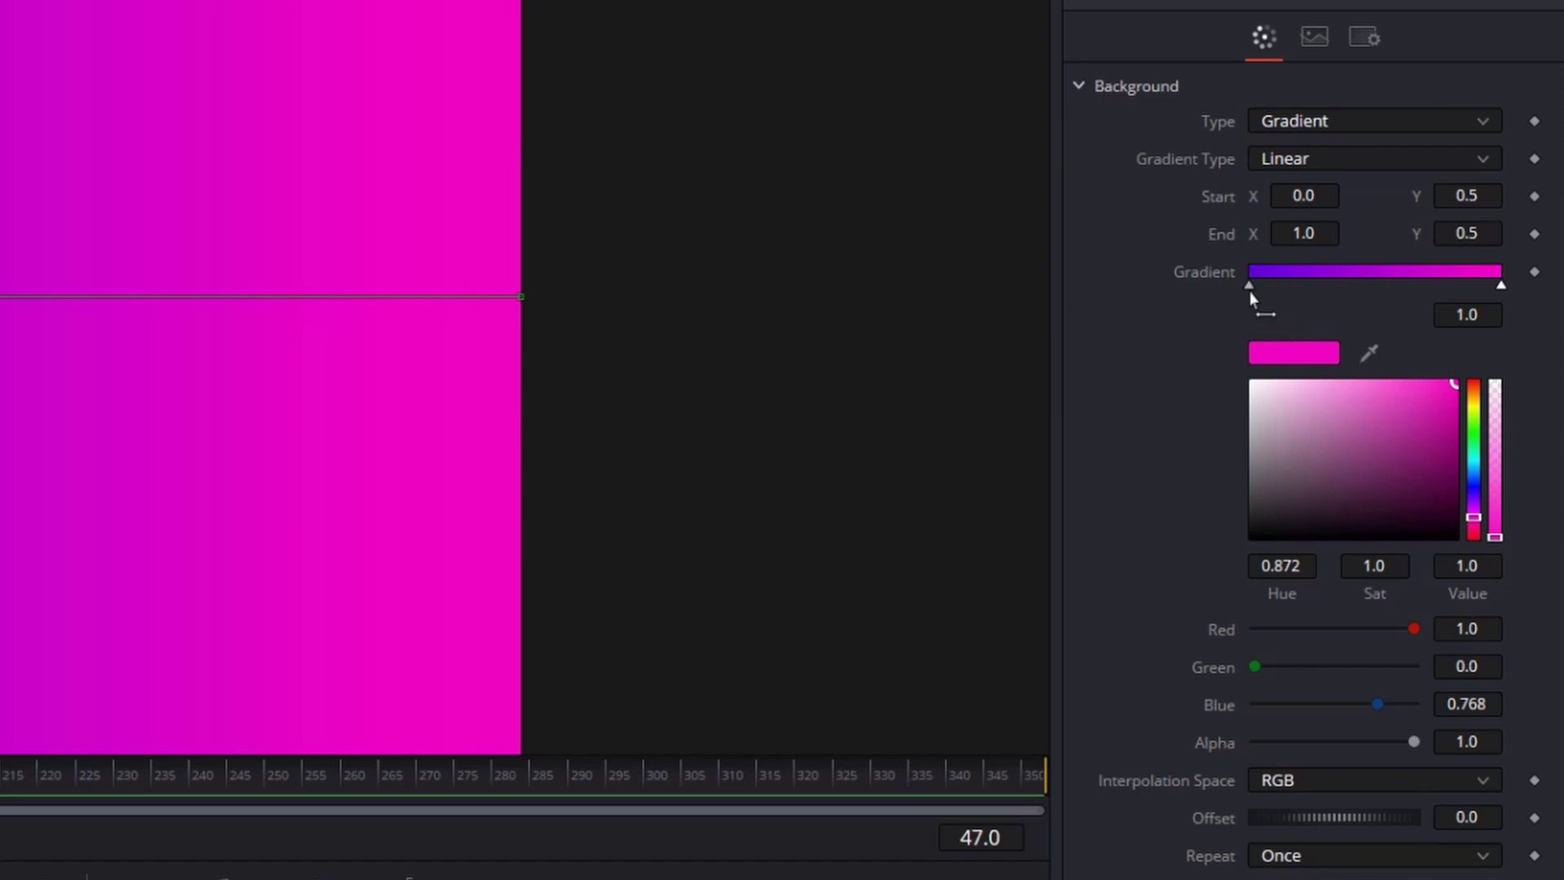
pyautogui.click(1248, 285)
pyautogui.moveTo(1475, 498); pyautogui.dragTo(1491, 468)
pyautogui.click(1501, 285)
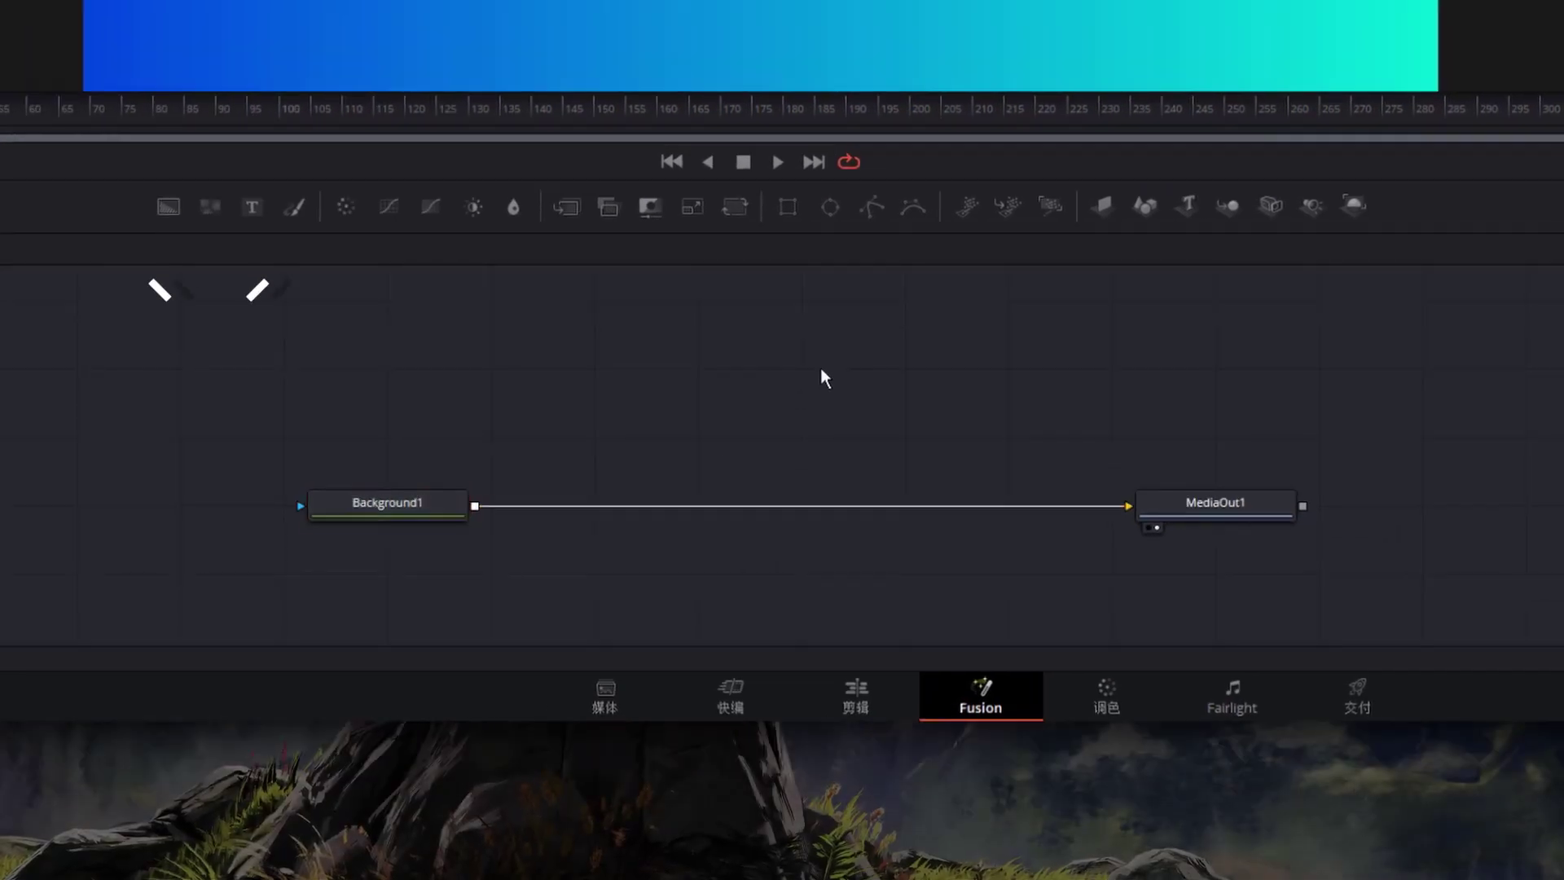
# Step: Add another Fast Noise node and merge it over the blue-to-turquoise background
pyautogui.click(210, 206)
pyautogui.moveTo(890, 370); pyautogui.dragTo(502, 521)
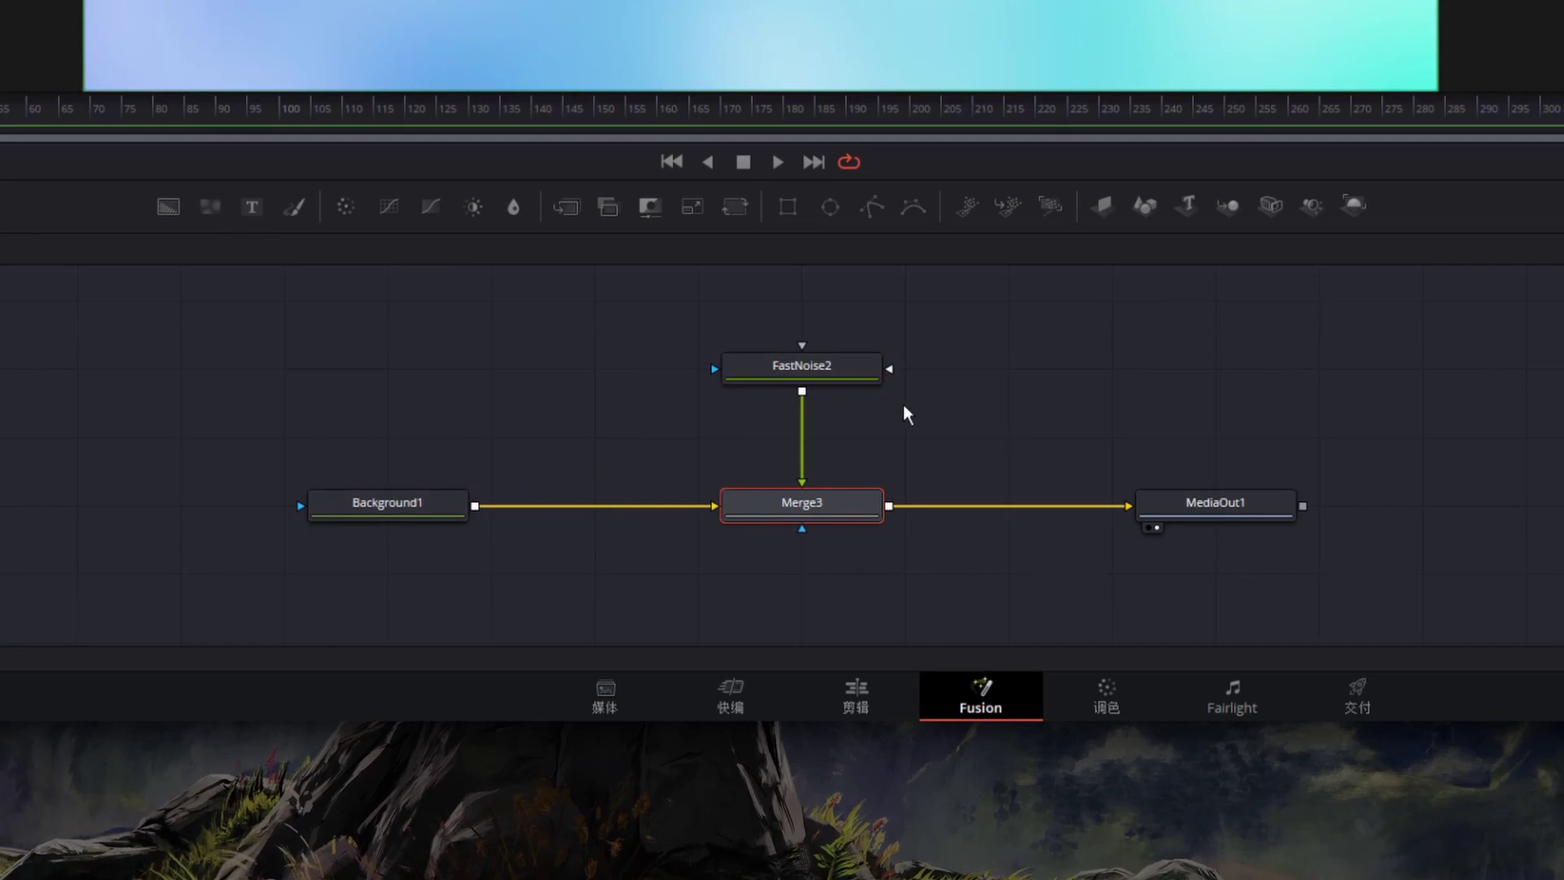
# Step: Change FastNoise2's color type to Gradient and its gradient type to Linear
pyautogui.click(833, 388)
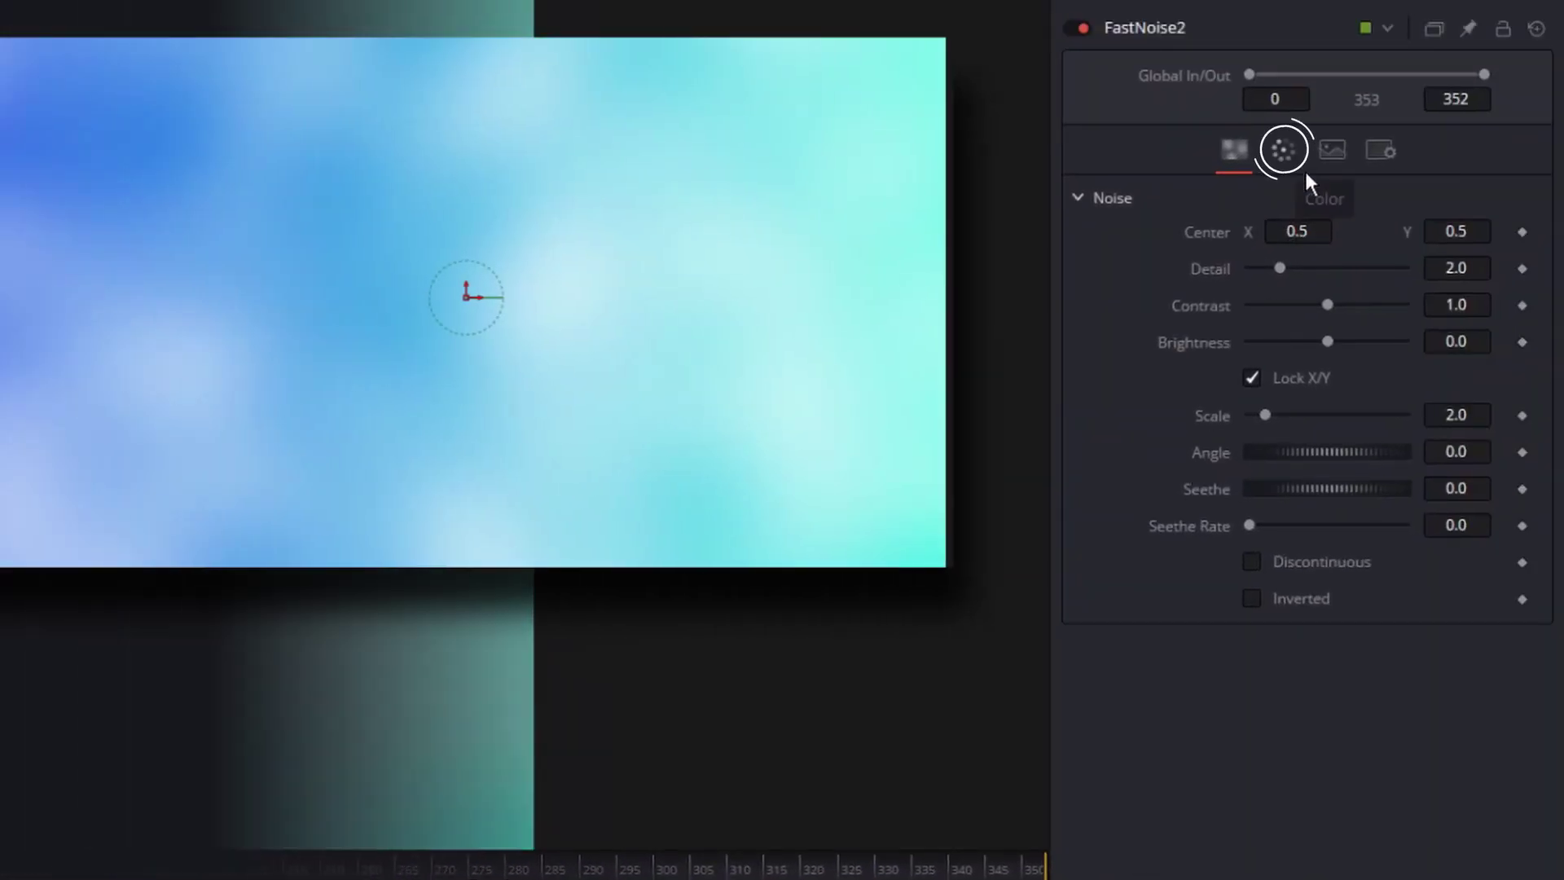
pyautogui.click(1283, 149)
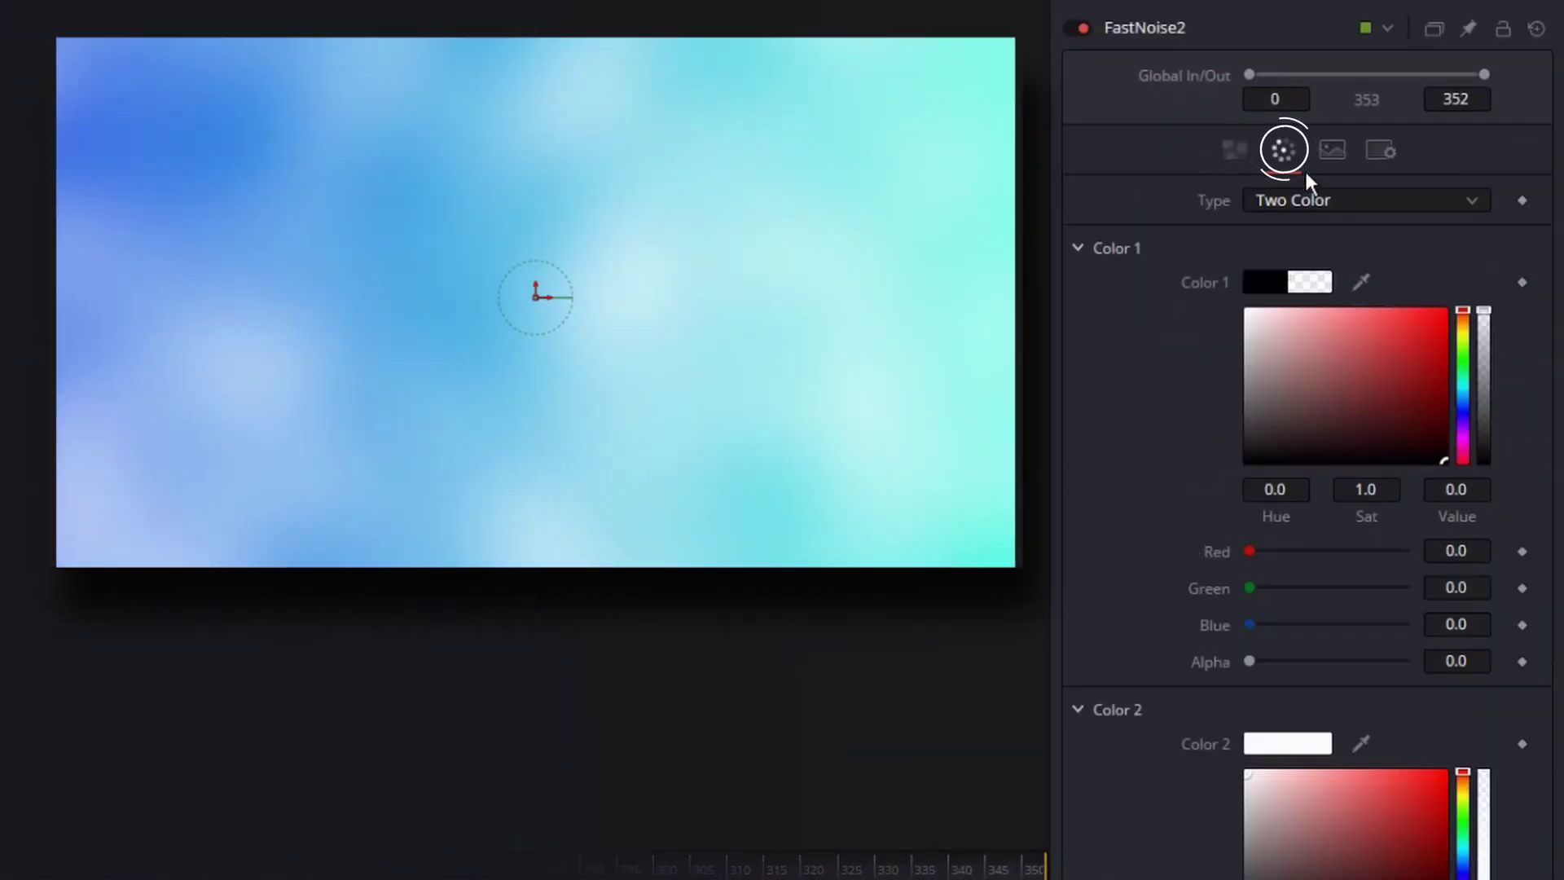
pyautogui.click(1450, 212)
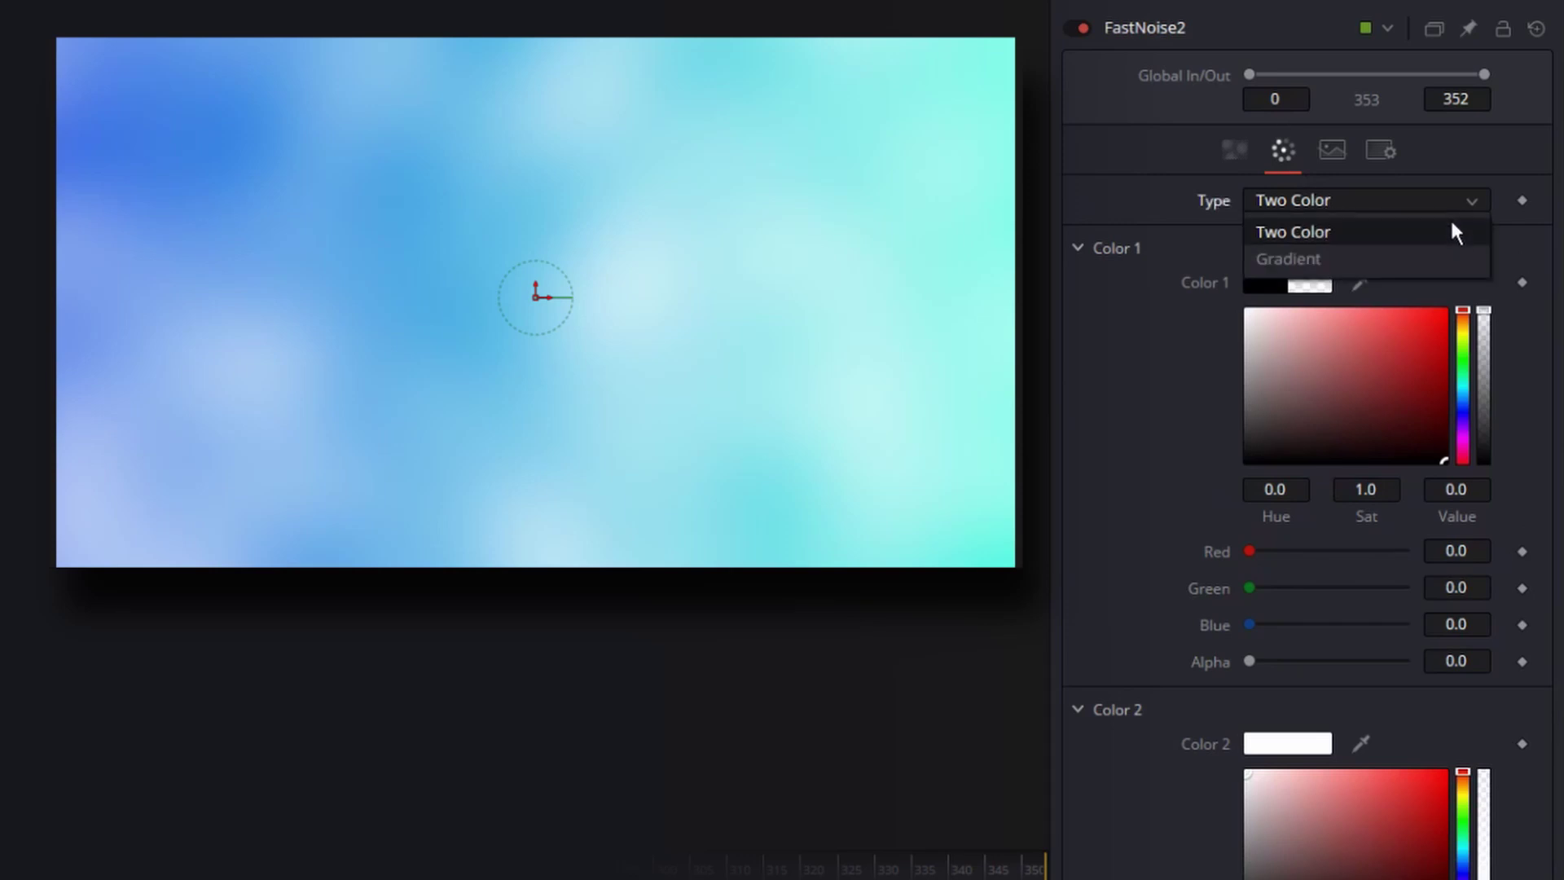
pyautogui.click(1417, 272)
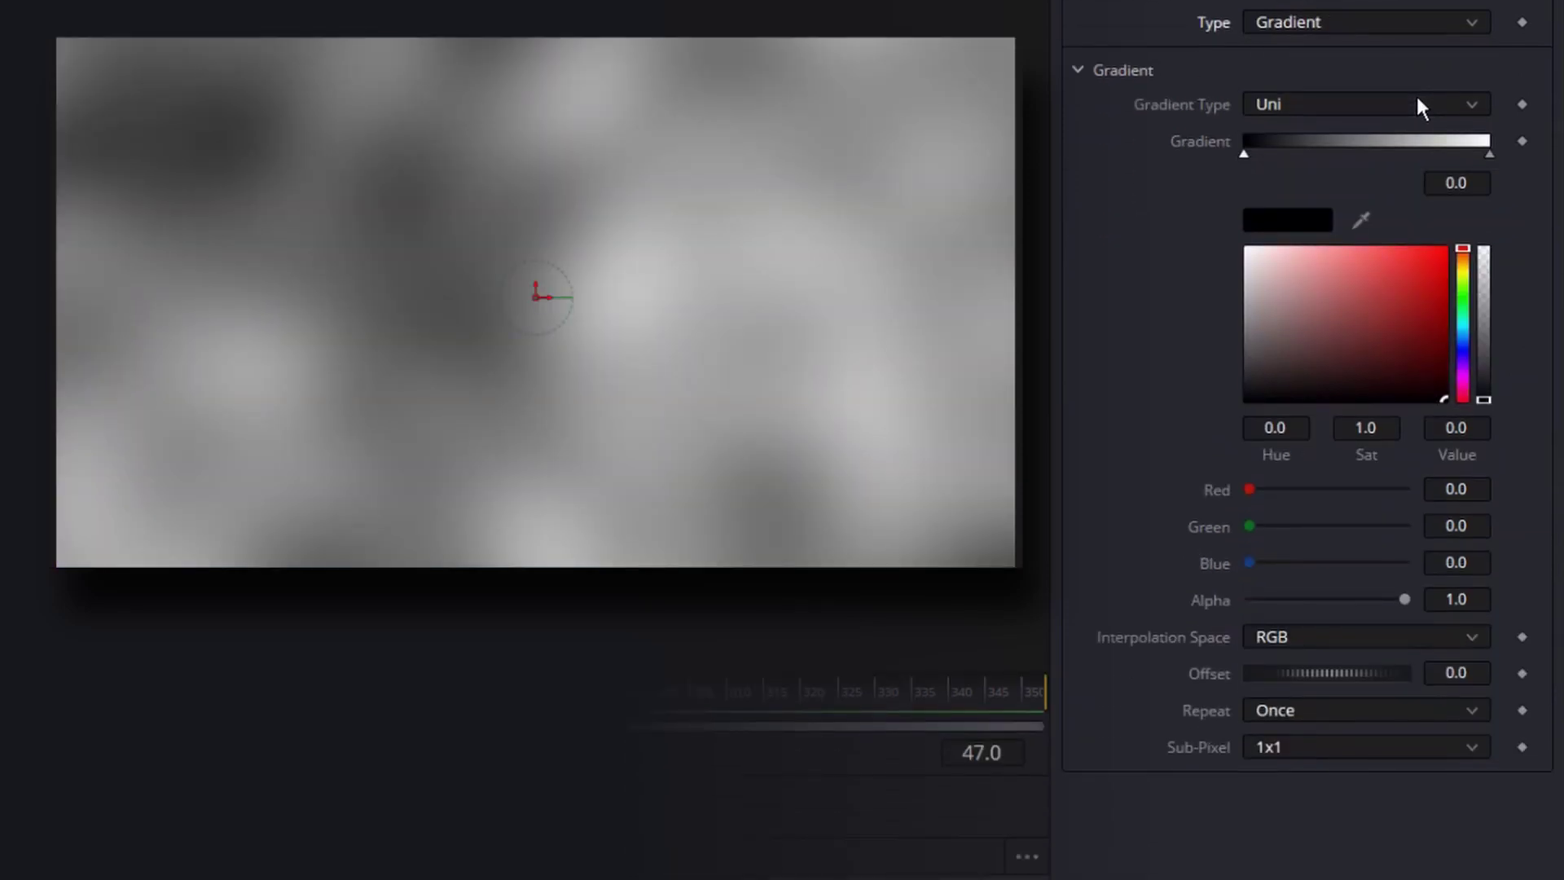
pyautogui.click(1427, 109)
pyautogui.click(1429, 177)
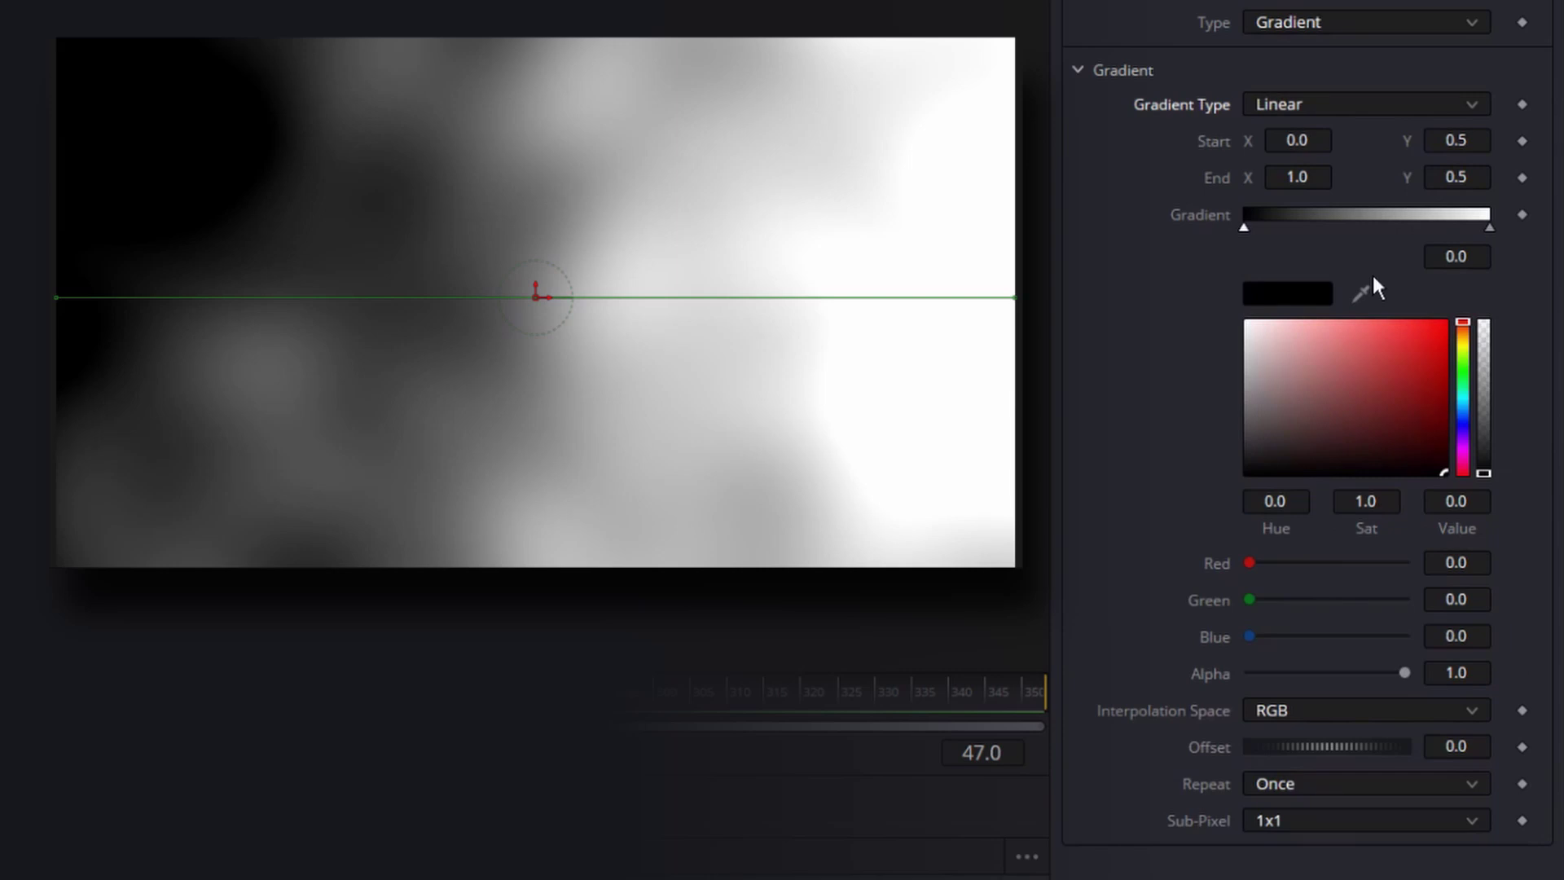
# Step: Add a middle stop to the noise gradient at about 0.418 and make it black with an alpha of 0
pyautogui.click(1383, 222)
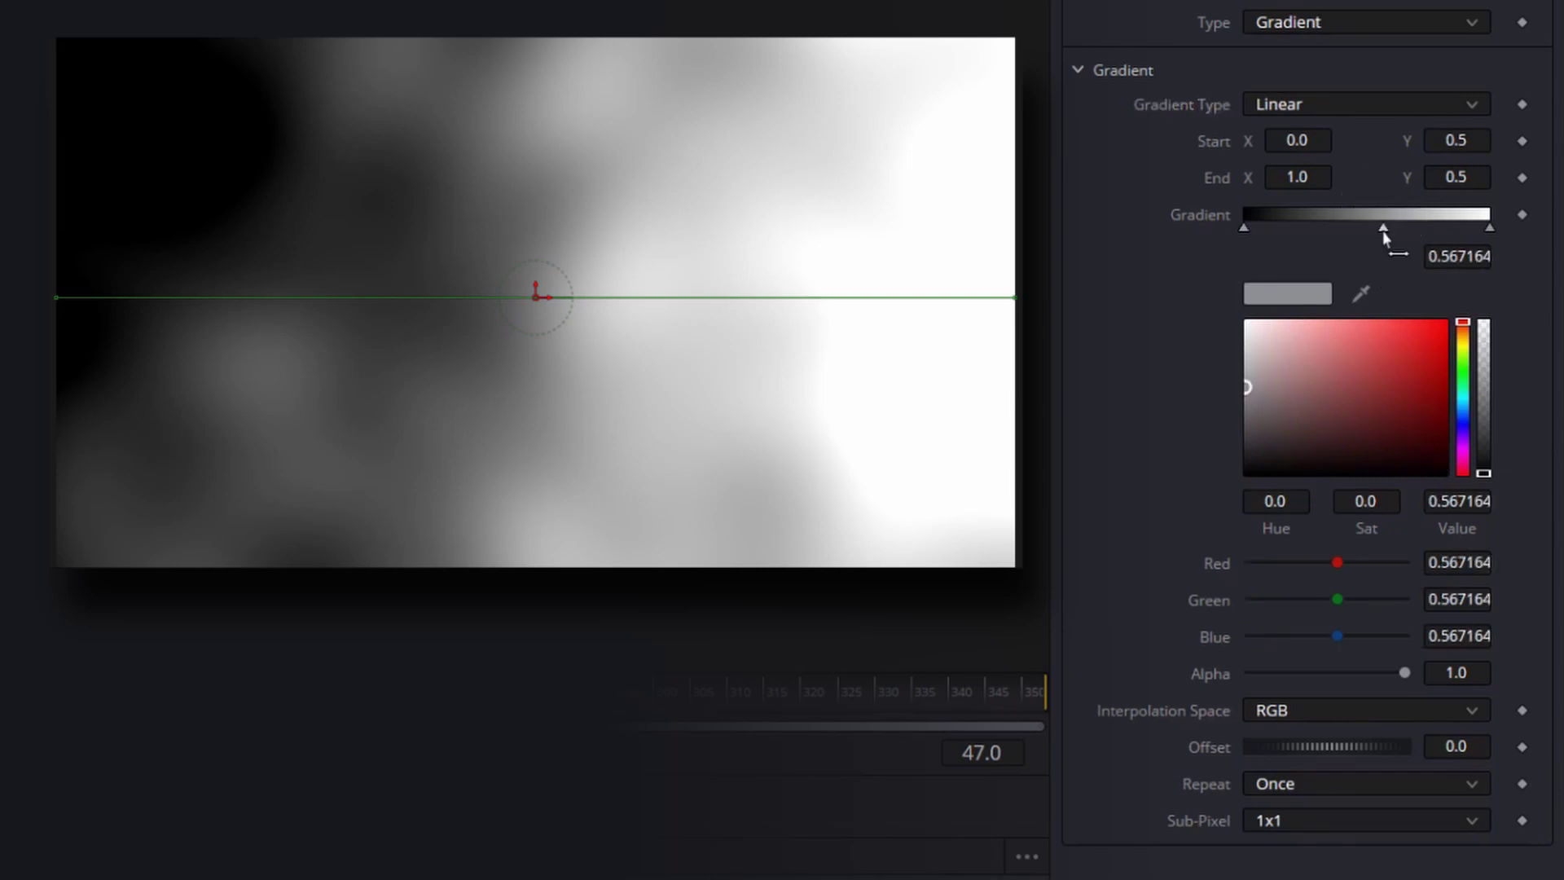
pyautogui.moveTo(1383, 228); pyautogui.dragTo(1341, 232)
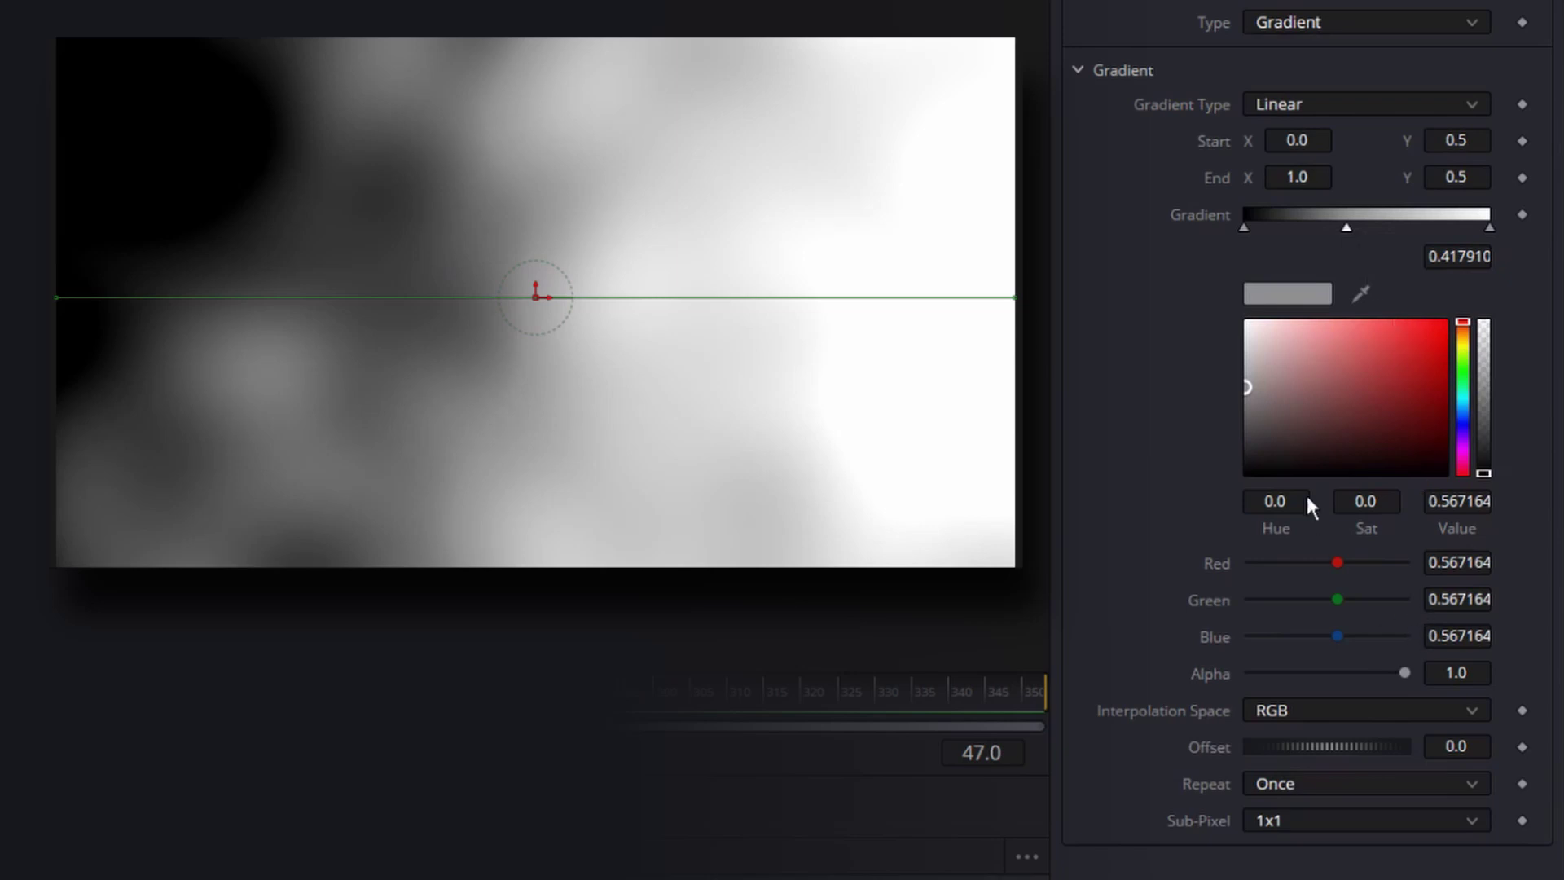
pyautogui.moveTo(1258, 468); pyautogui.dragTo(1200, 552)
pyautogui.moveTo(1404, 684); pyautogui.dragTo(1165, 705)
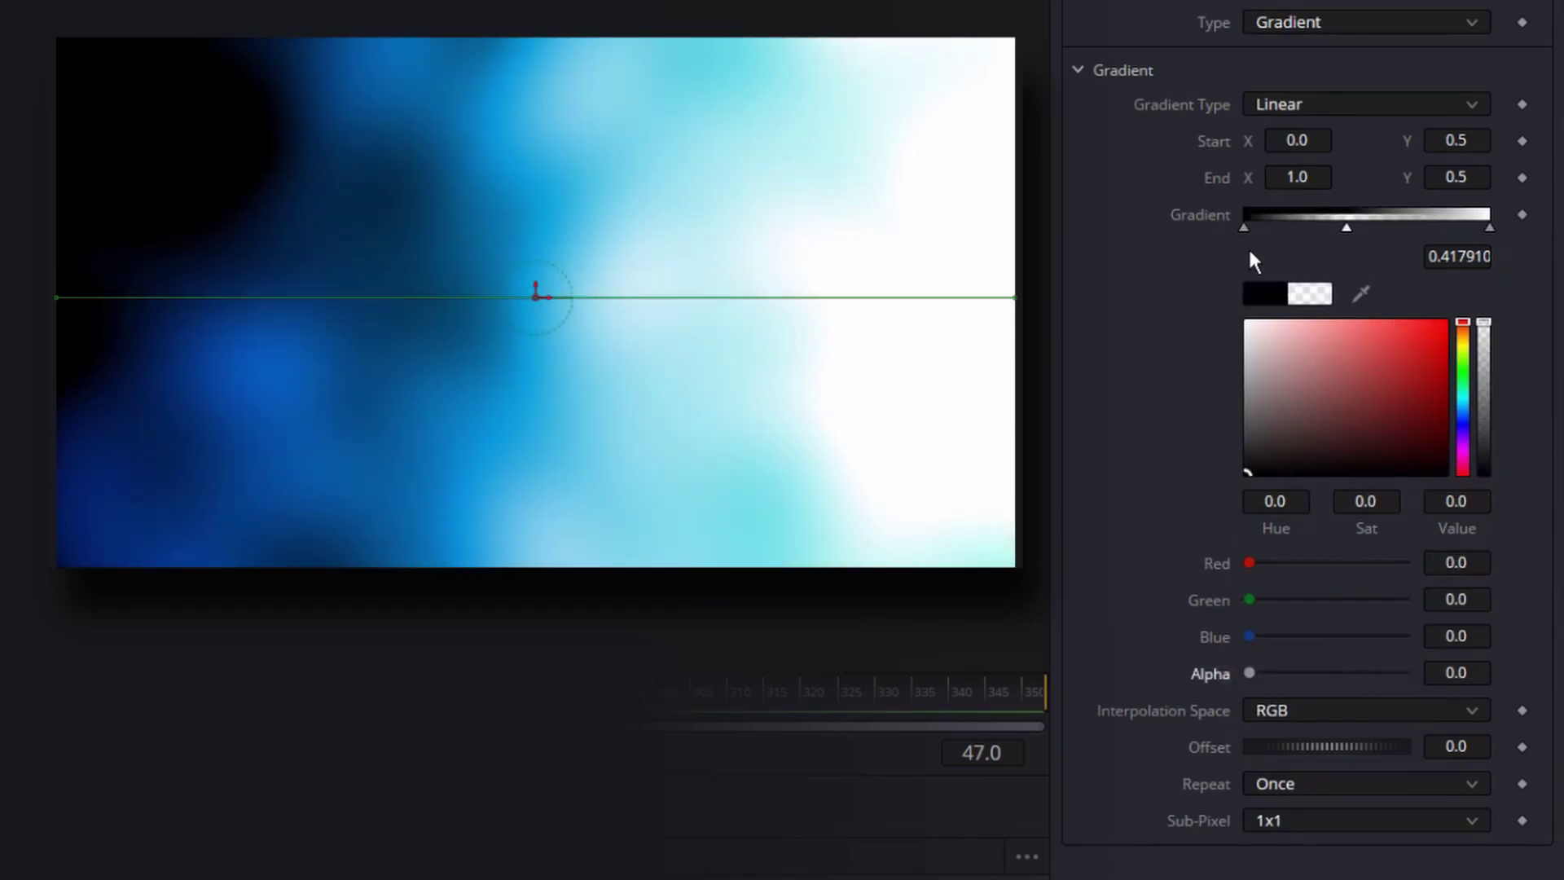
# Step: Color the first noise gradient stop blue (hue 0.616, saturation 0.904, value 0.724) and move it to about 0.403, against the transparent stop
pyautogui.click(1244, 229)
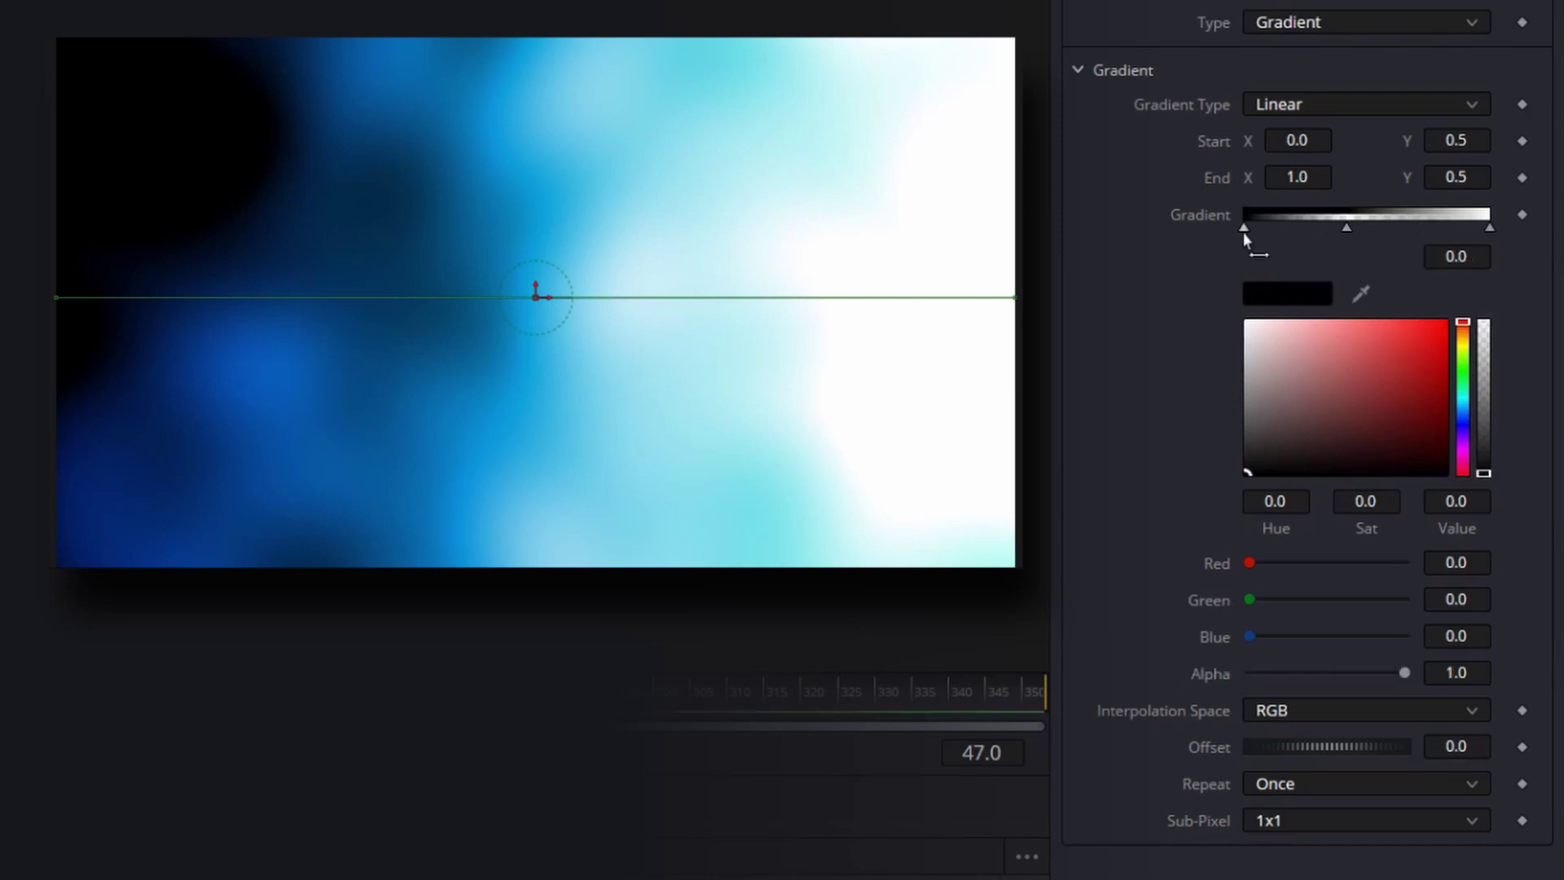
pyautogui.click(1478, 420)
pyautogui.moveTo(1478, 423); pyautogui.dragTo(1438, 373)
pyautogui.moveTo(1307, 241); pyautogui.dragTo(1342, 243)
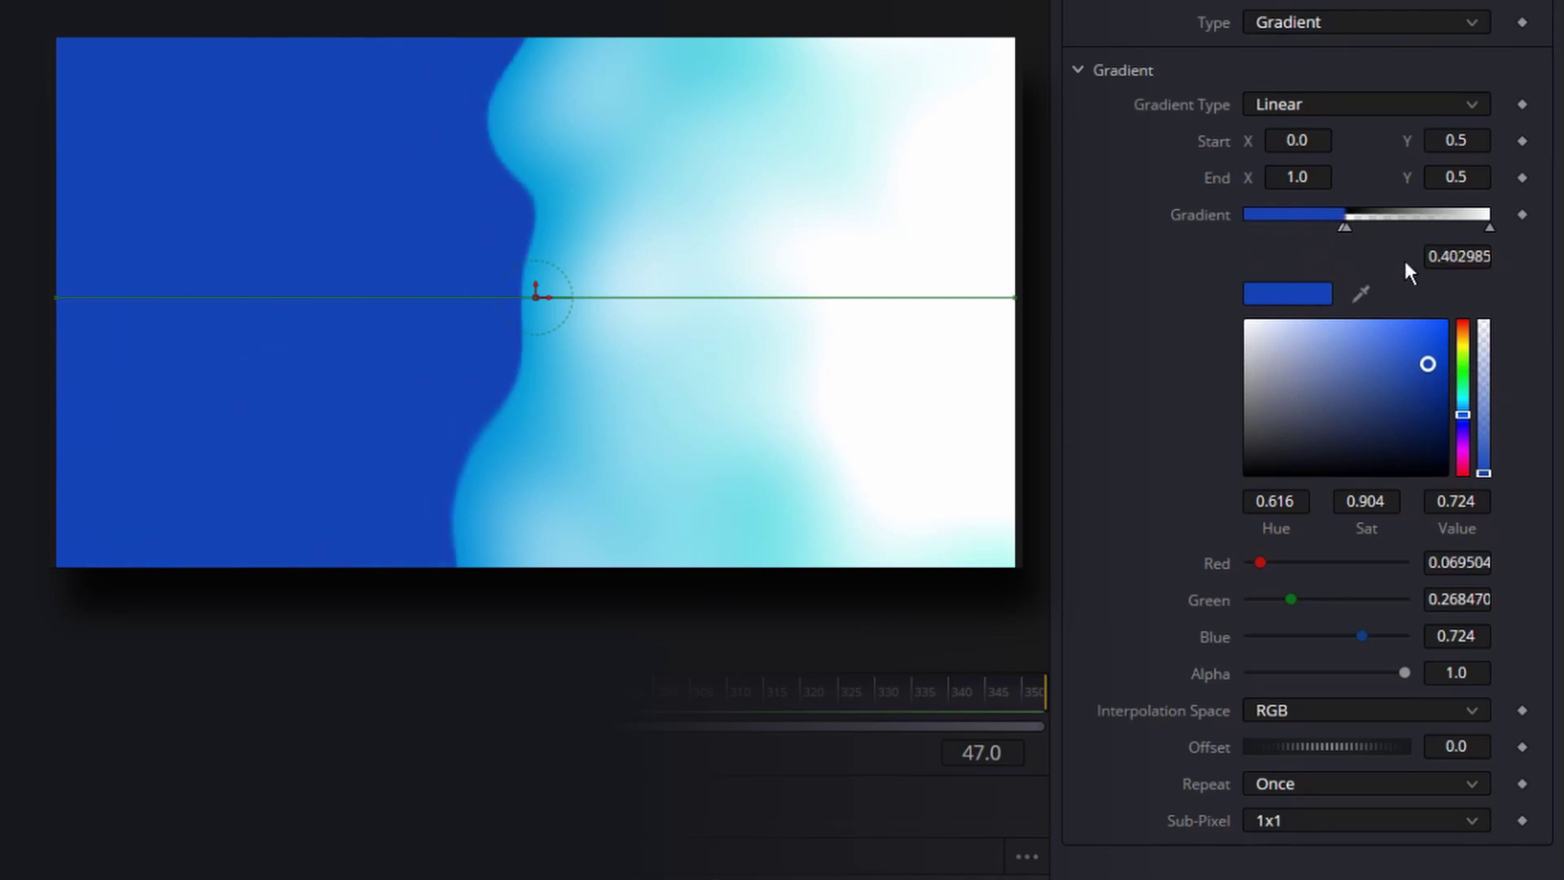
# Step: Color the last noise gradient stop cyan with hue 0.512, saturation 0.994 and value 0.906
pyautogui.click(1489, 228)
pyautogui.moveTo(1479, 421); pyautogui.dragTo(1482, 423)
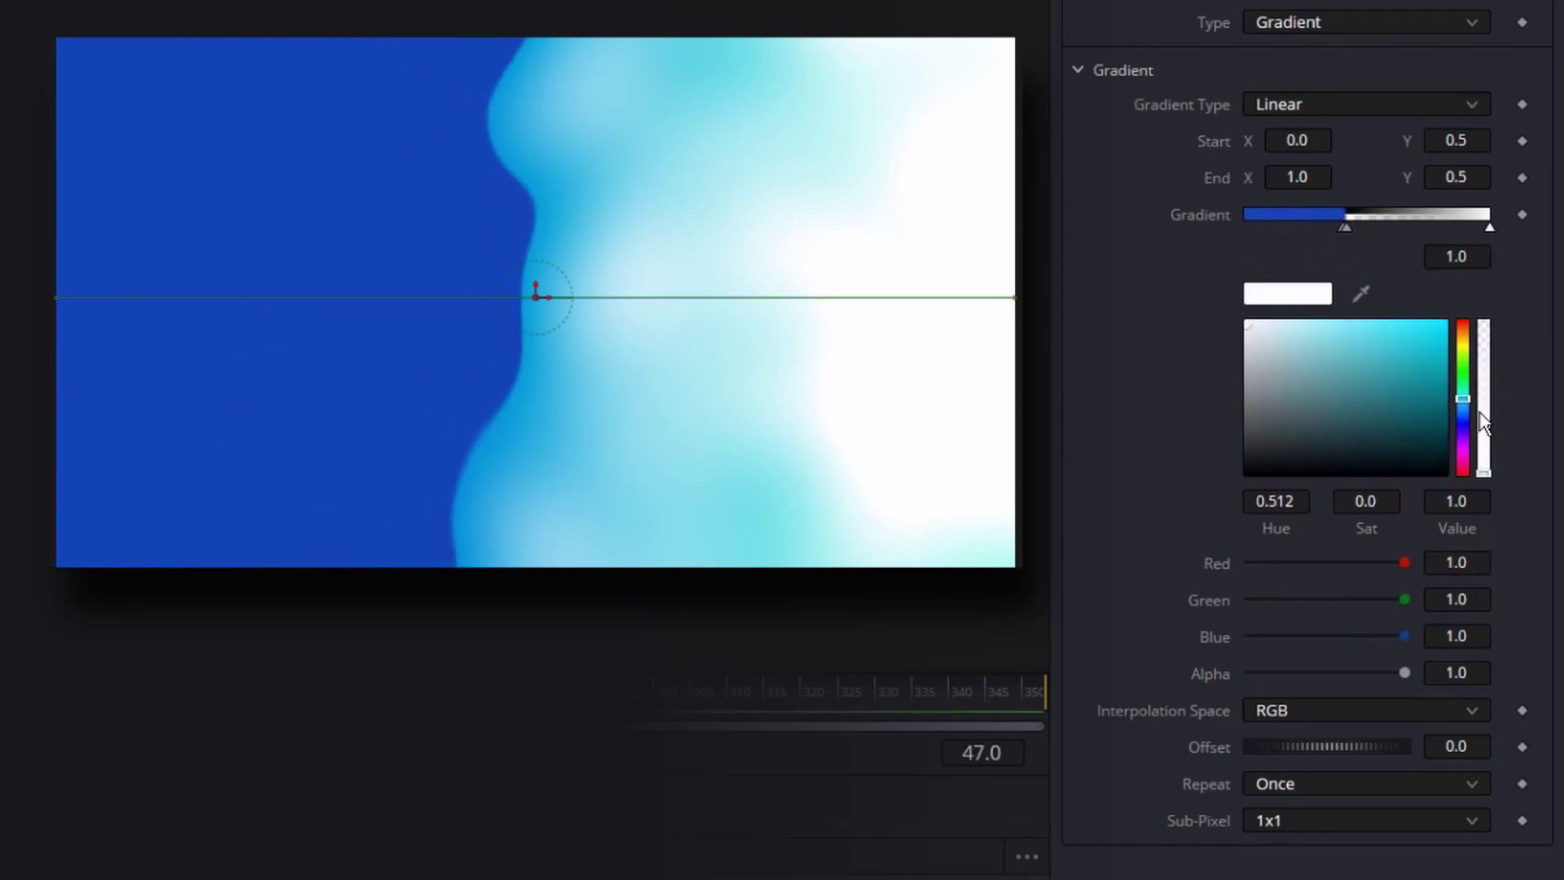
pyautogui.click(1443, 332)
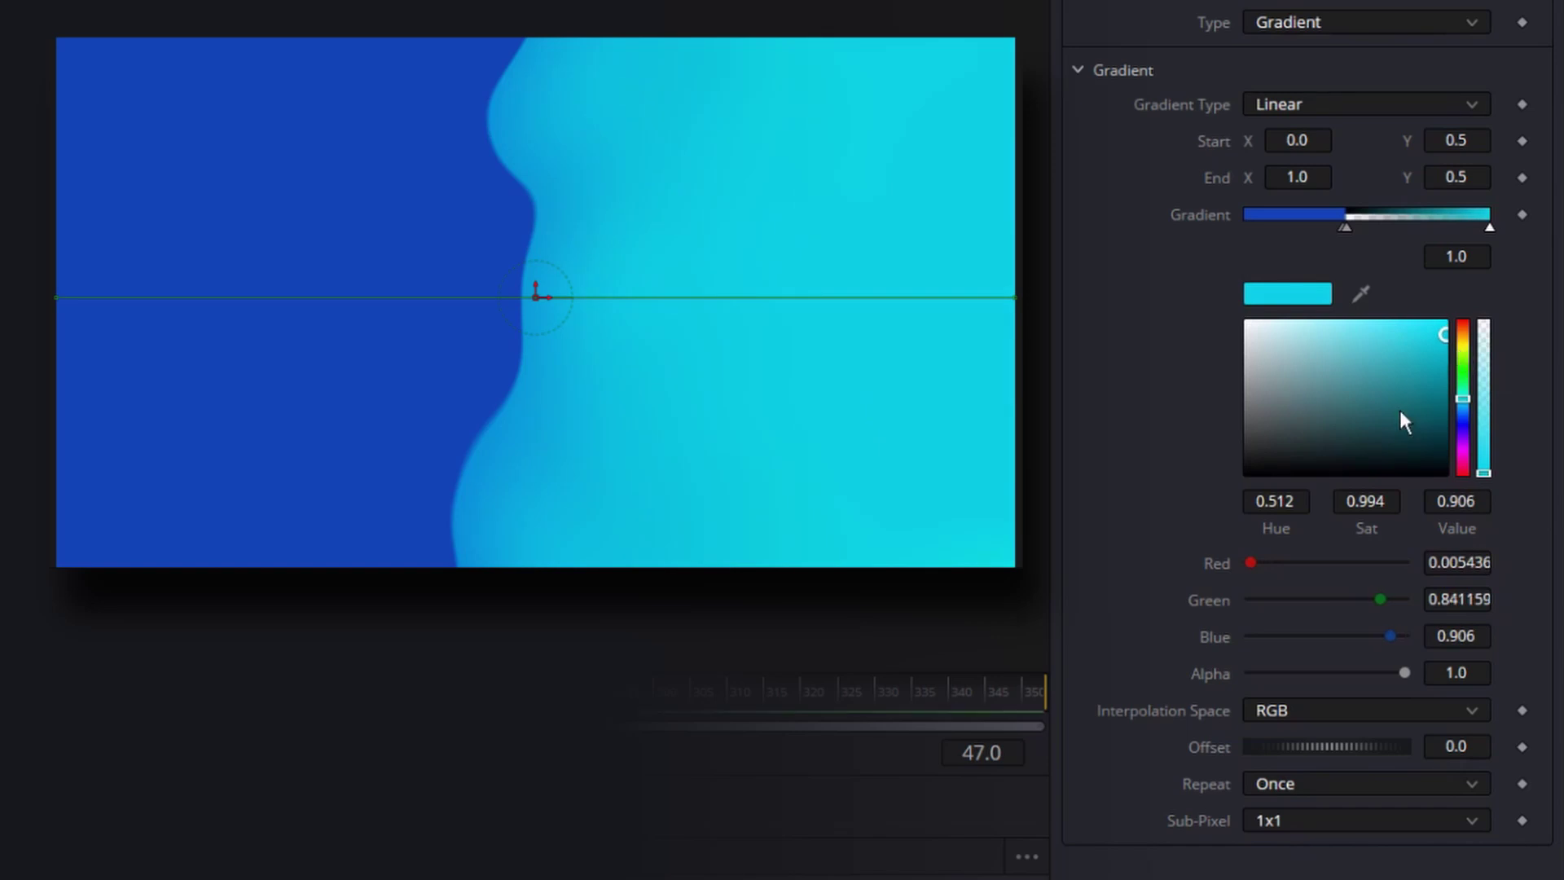
# Step: Set the noise gradient to Repeat and shorten it by setting its end X to 0.691
pyautogui.scroll(-5, 1291, 321)
pyautogui.click(1400, 477)
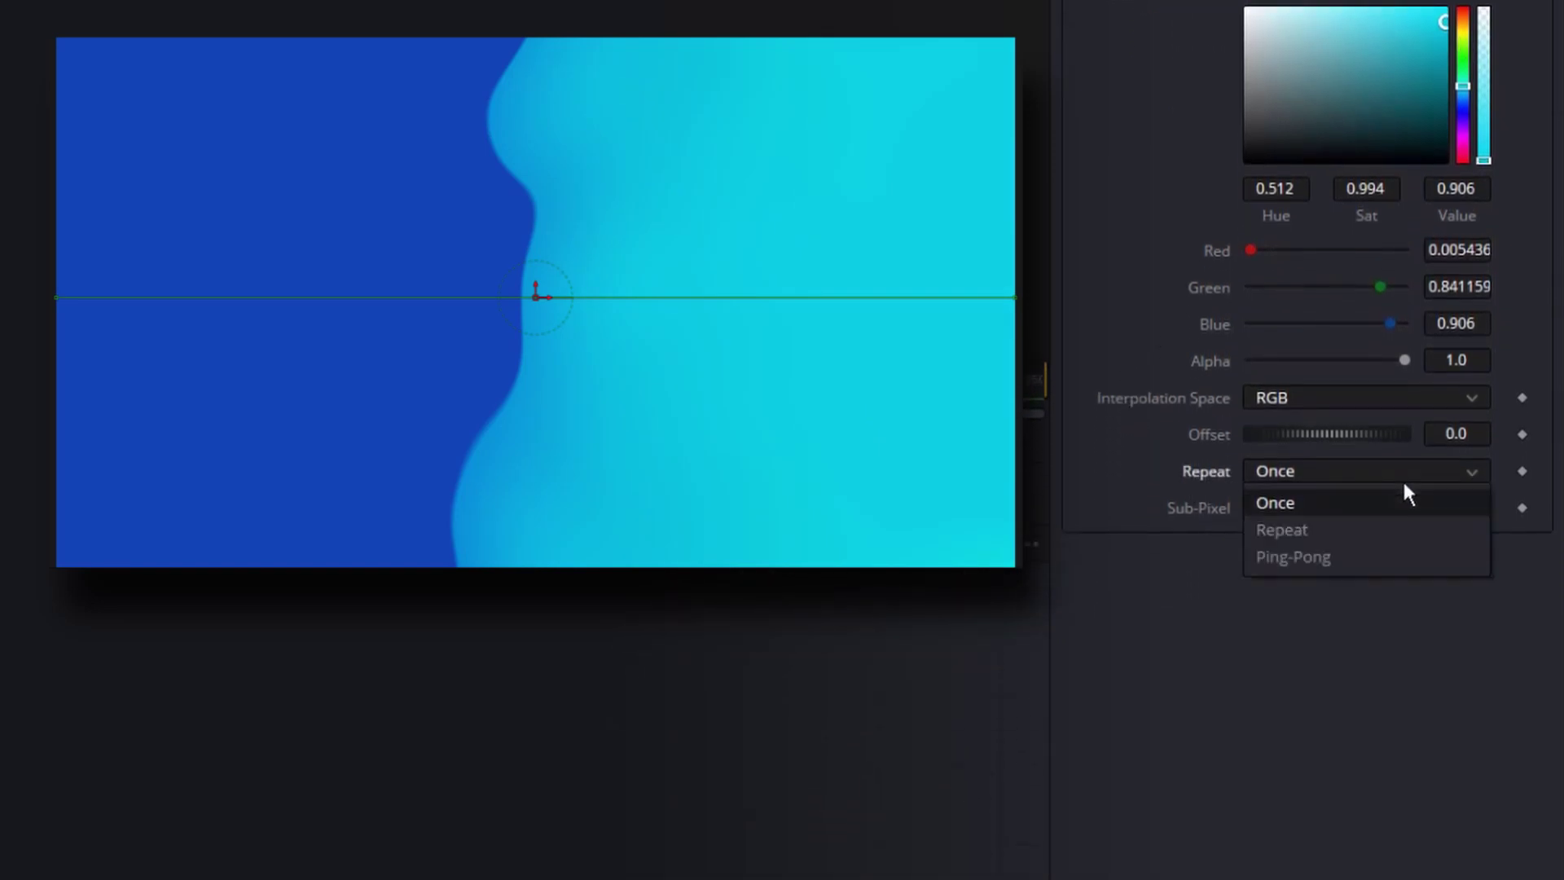
pyautogui.click(1386, 539)
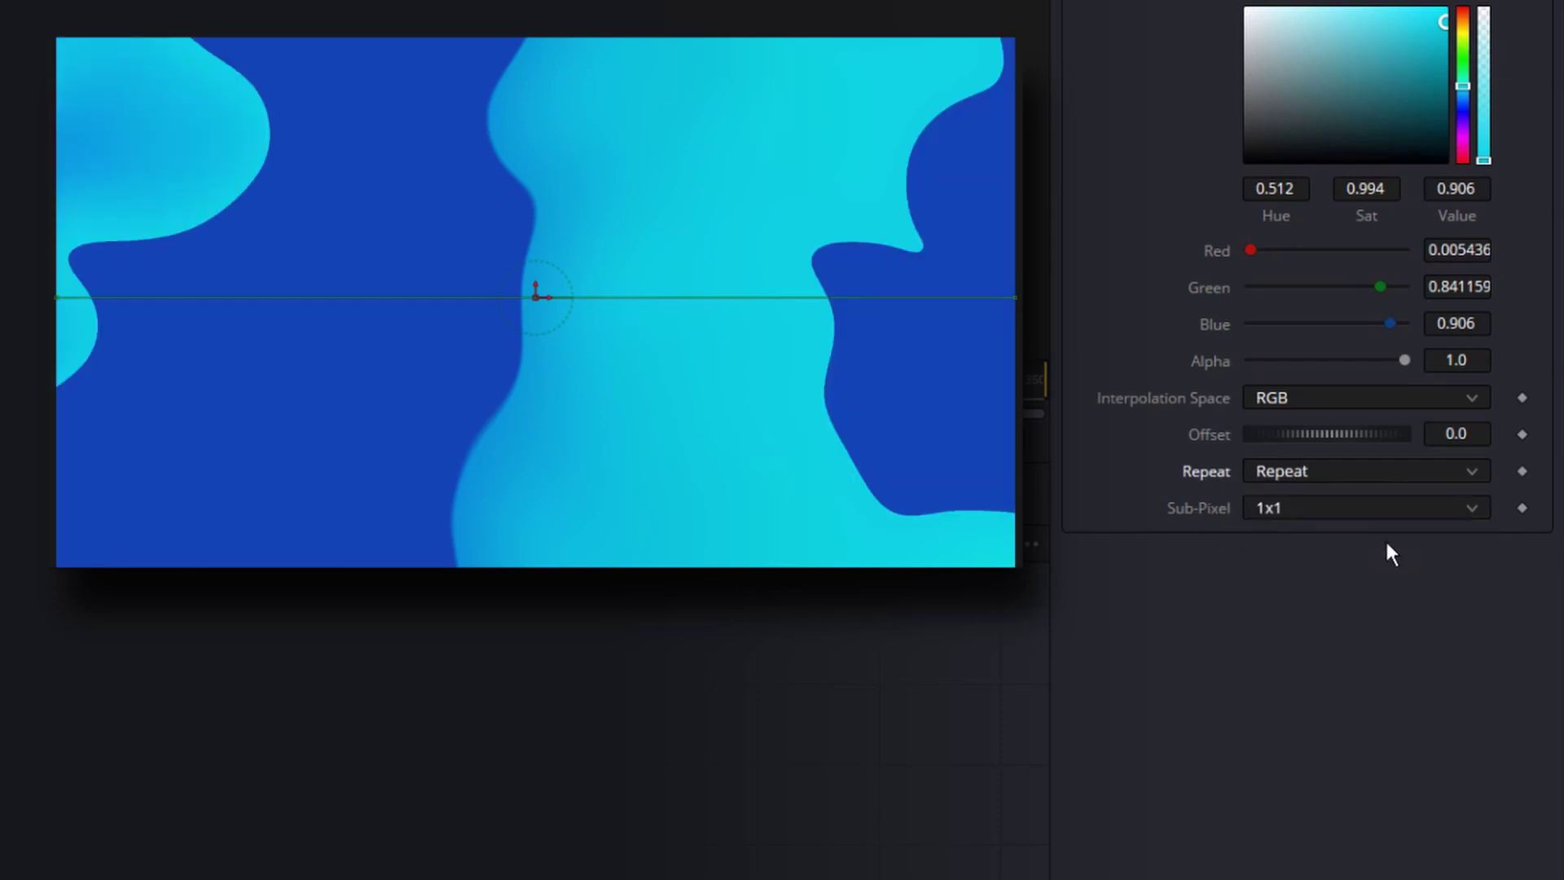
pyautogui.scroll(6, 1385, 539)
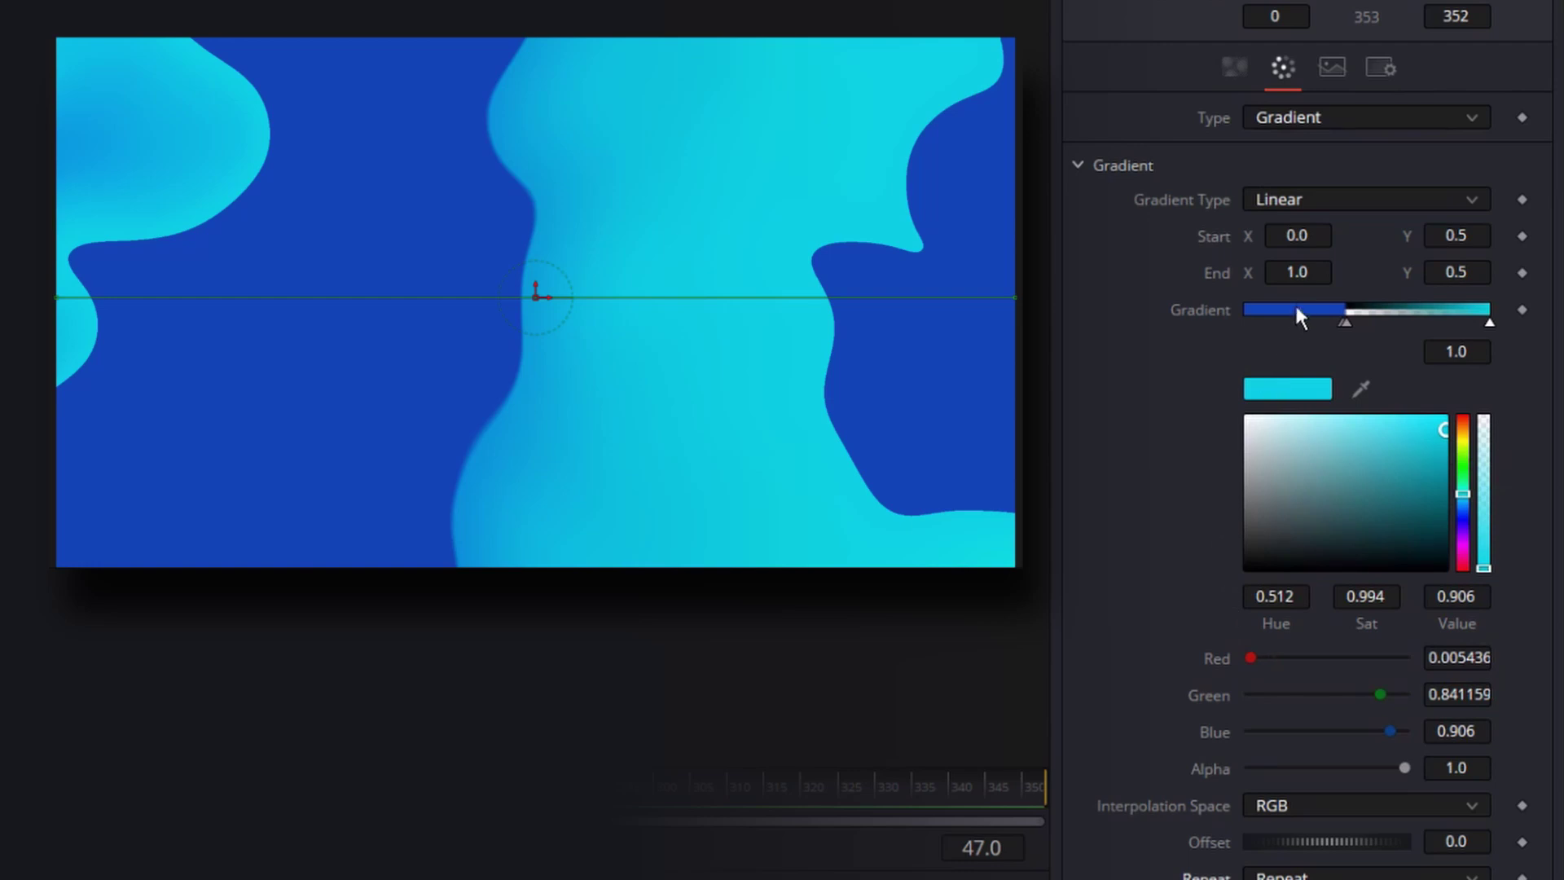
pyautogui.moveTo(1351, 272); pyautogui.dragTo(1154, 269)
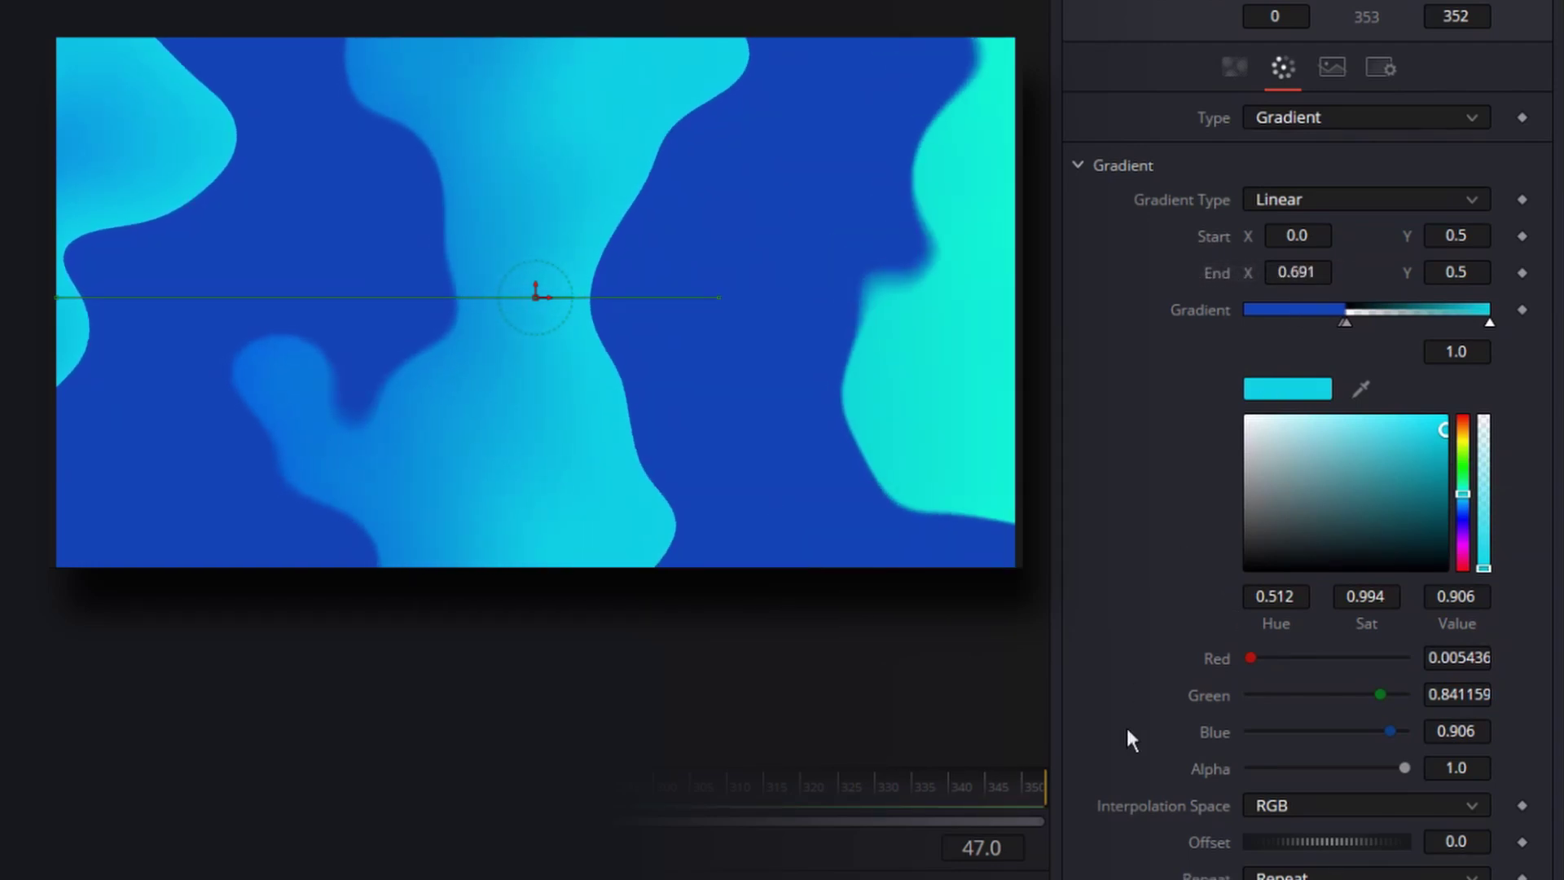
# Step: Angle the noise gradient diagonally, with its start at about X 0.084, Y 0.206 and its end at about X 0.720, Y 0.796
pyautogui.moveTo(722, 299); pyautogui.dragTo(753, 140)
pyautogui.moveTo(56, 305); pyautogui.dragTo(143, 464)
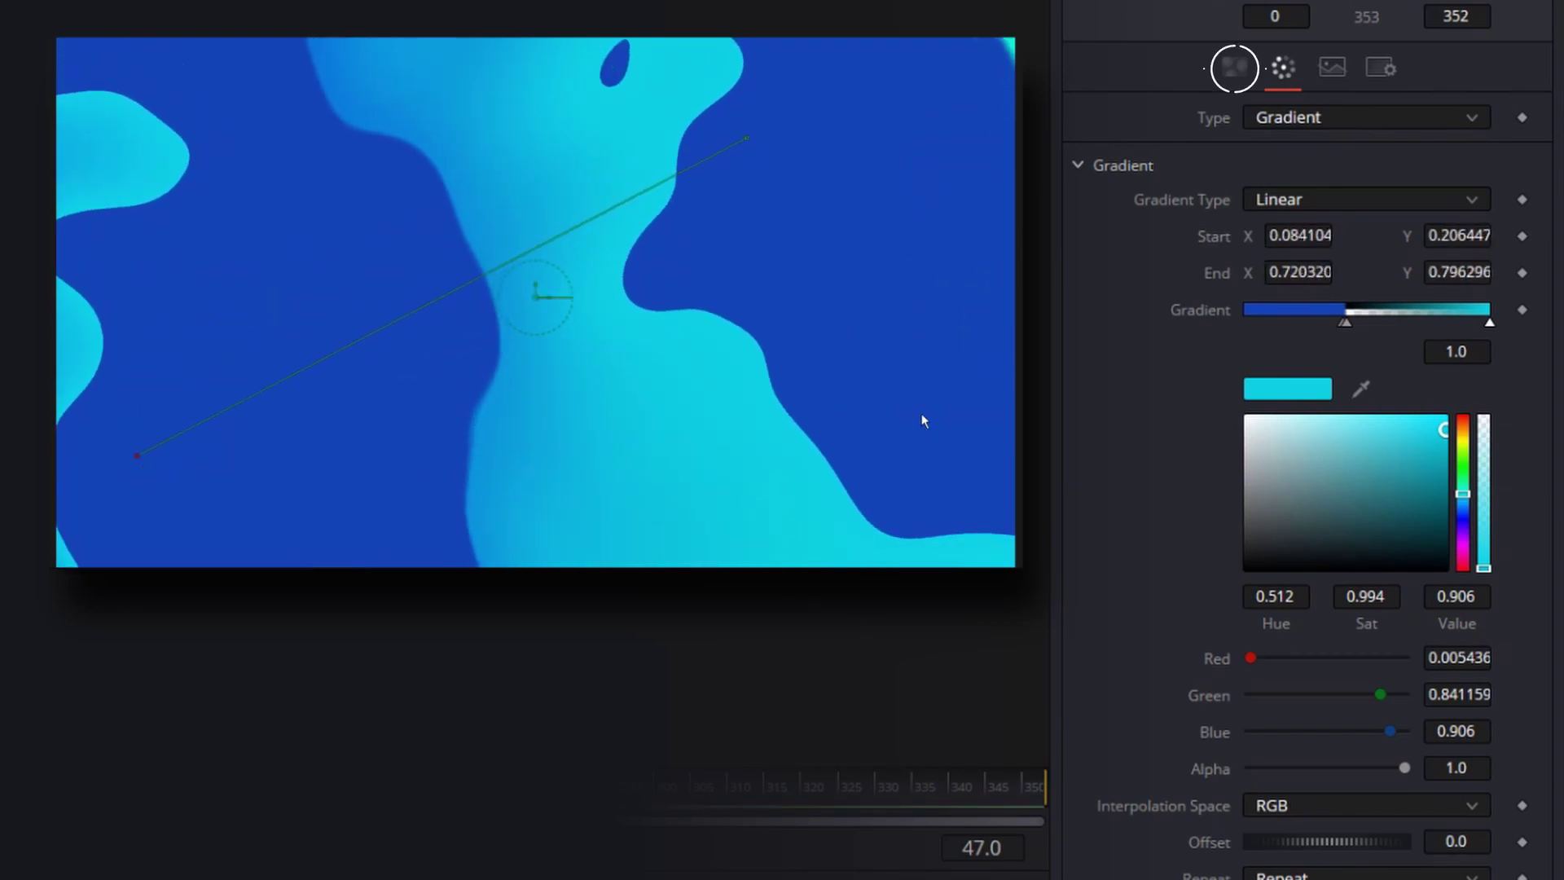
# Step: Adjust the noise to Detail 2.2, Contrast 0.97, Brightness -0.22 and Scale 1.89, and animate it with a Seethe Rate of 0.055
pyautogui.click(1233, 68)
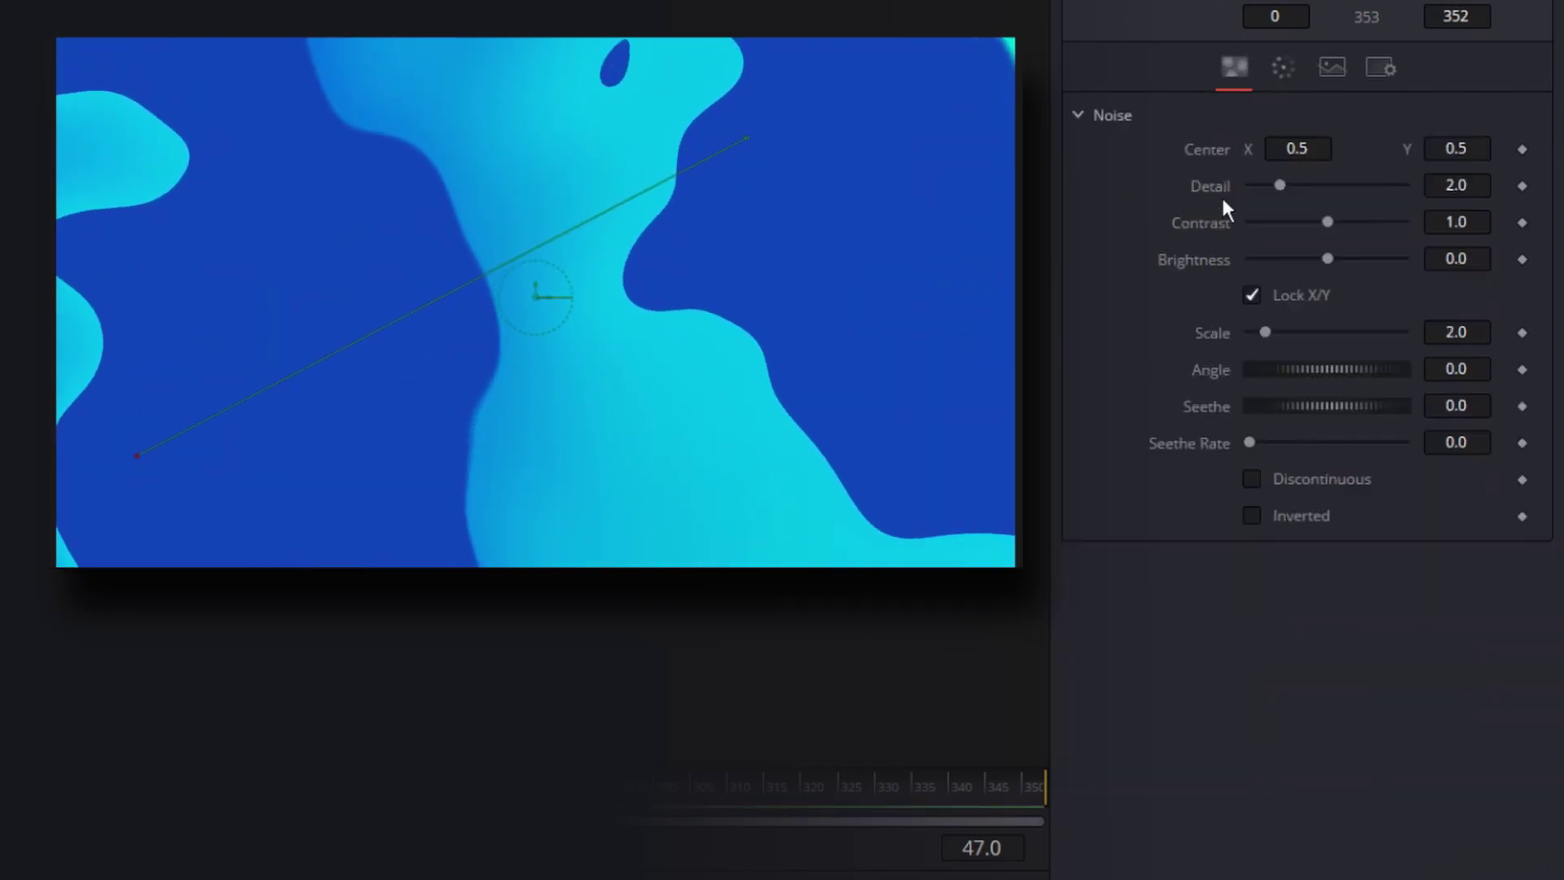
pyautogui.moveTo(1279, 185); pyautogui.dragTo(1312, 279)
pyautogui.moveTo(1264, 332)
pyautogui.mouseDown()
pyautogui.moveTo(1288, 349)
pyautogui.moveTo(1274, 345)
pyautogui.mouseUp()
pyautogui.moveTo(1306, 269)
pyautogui.mouseDown()
pyautogui.moveTo(1320, 280)
pyautogui.moveTo(1298, 288)
pyautogui.mouseUp()
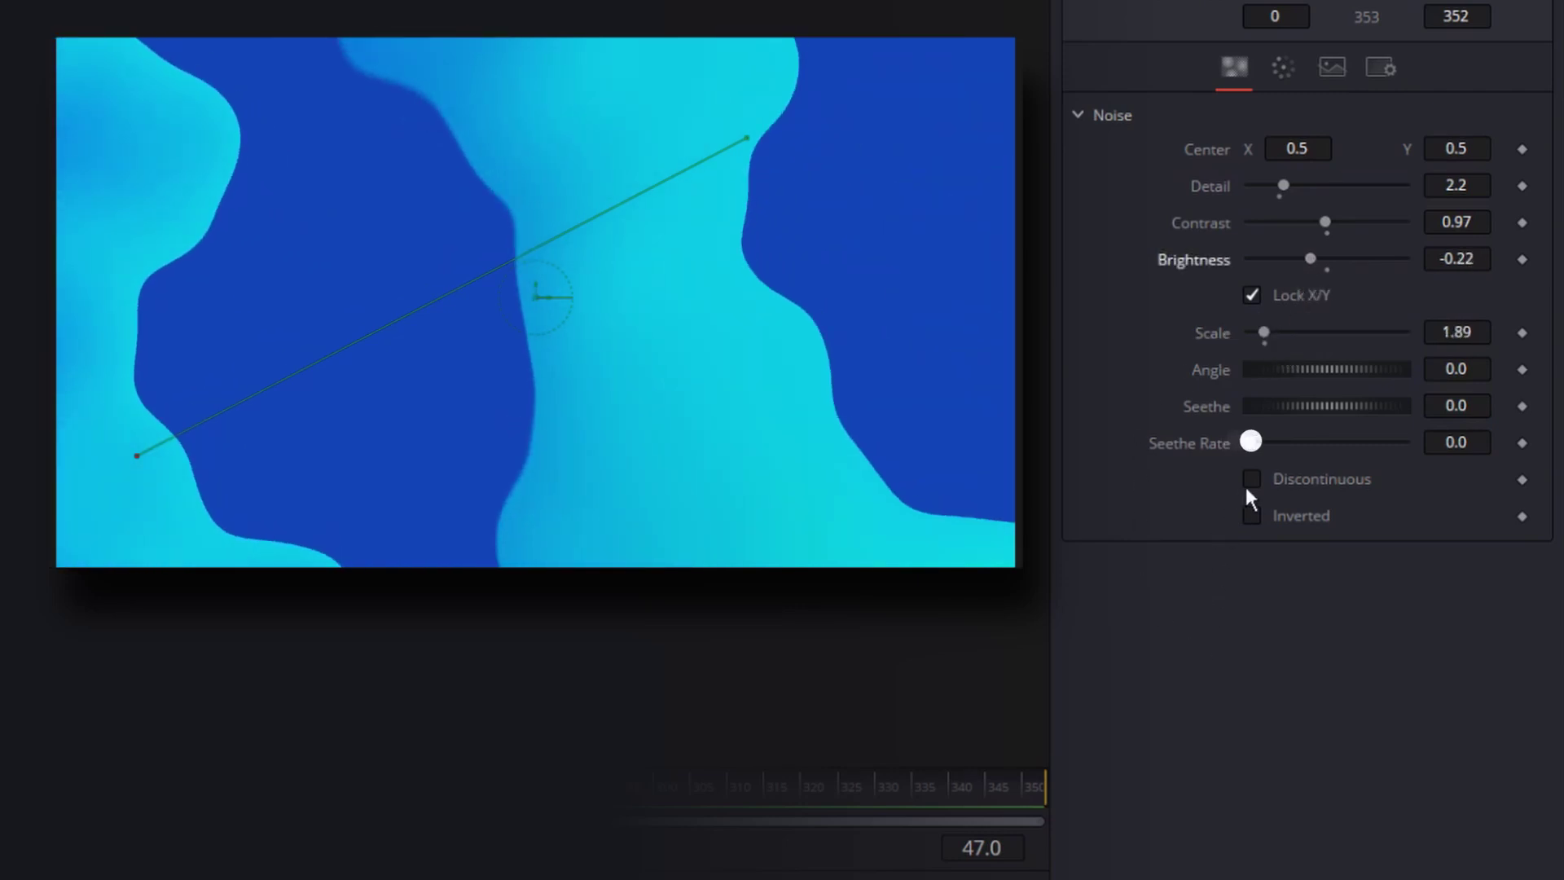
pyautogui.moveTo(1263, 460); pyautogui.dragTo(1270, 461)
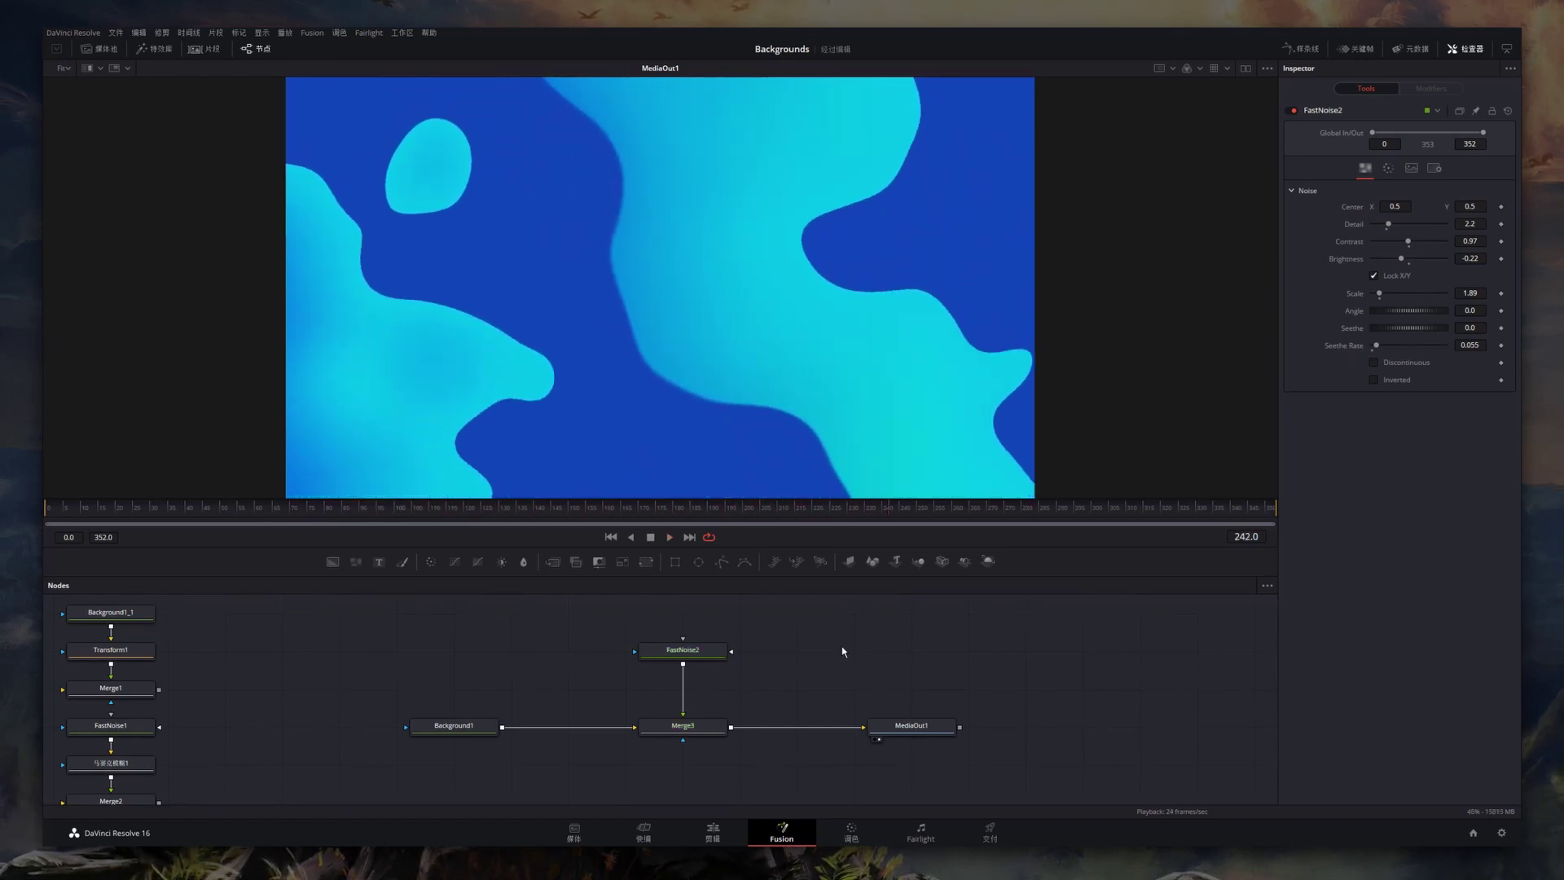
# Step: Make room before MediaOut1 and merge a Text node reading VICCOVLOG in bold AgencyFB over the output of Merge3
pyautogui.moveTo(910, 725); pyautogui.dragTo(1082, 725)
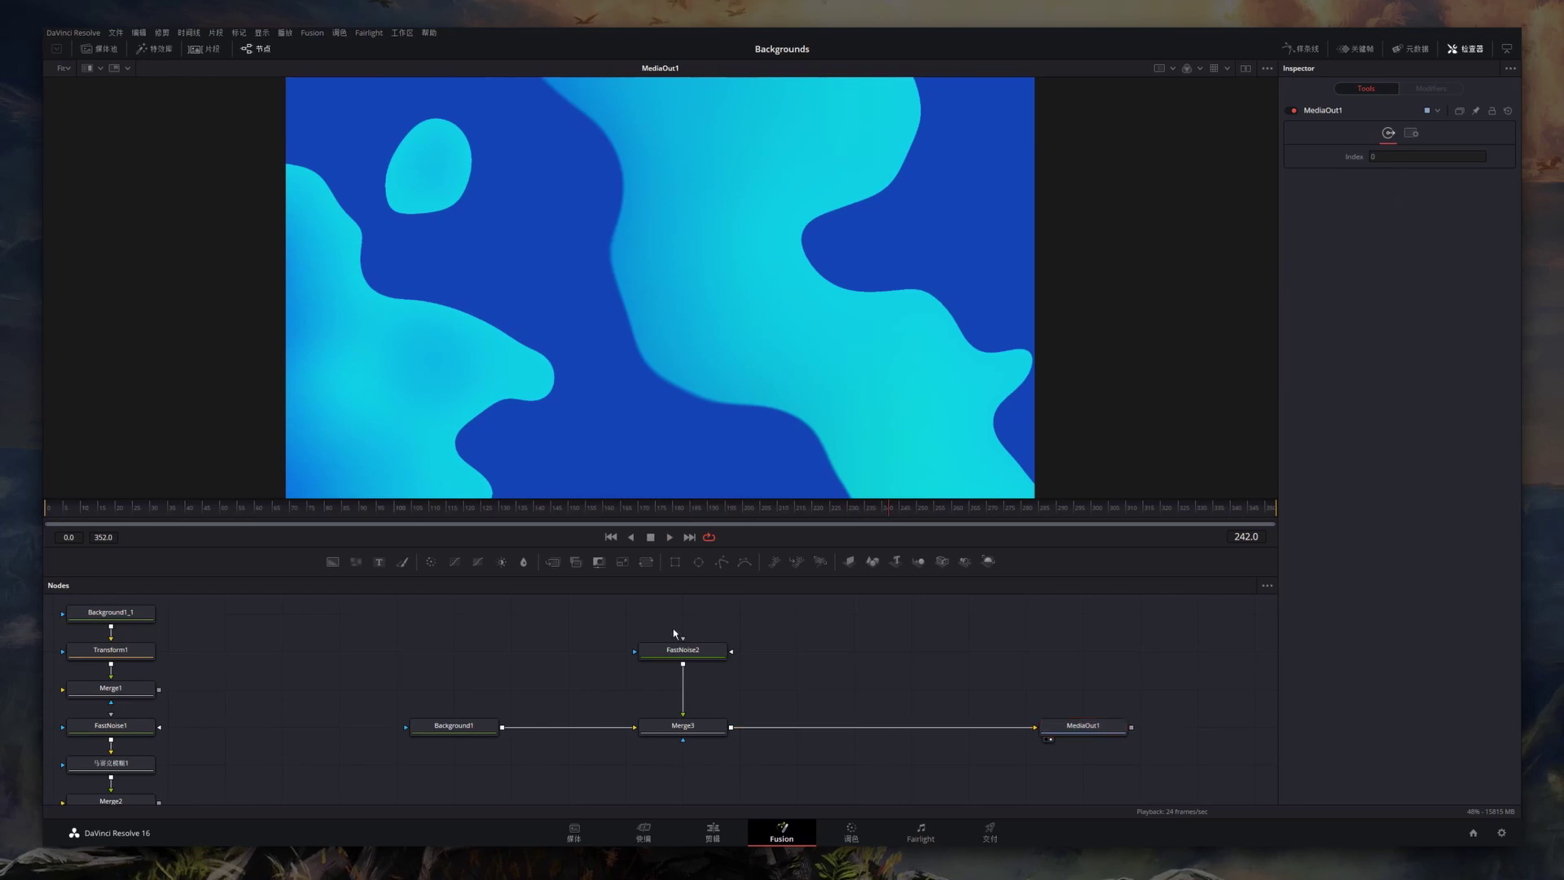
pyautogui.click(379, 561)
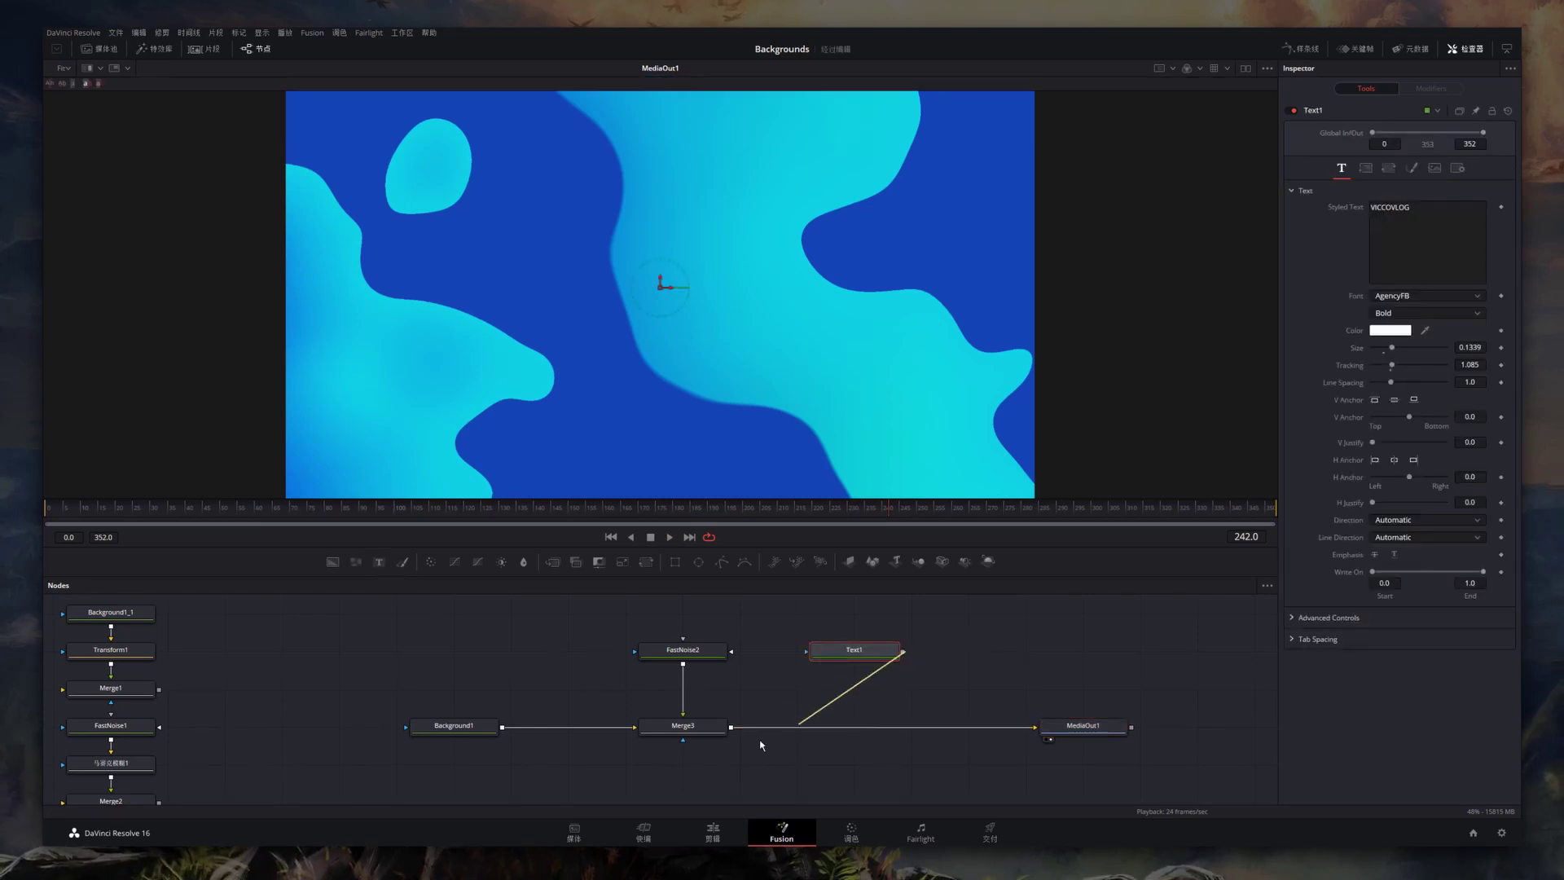
pyautogui.moveTo(740, 737); pyautogui.dragTo(732, 727)
pyautogui.click(878, 661)
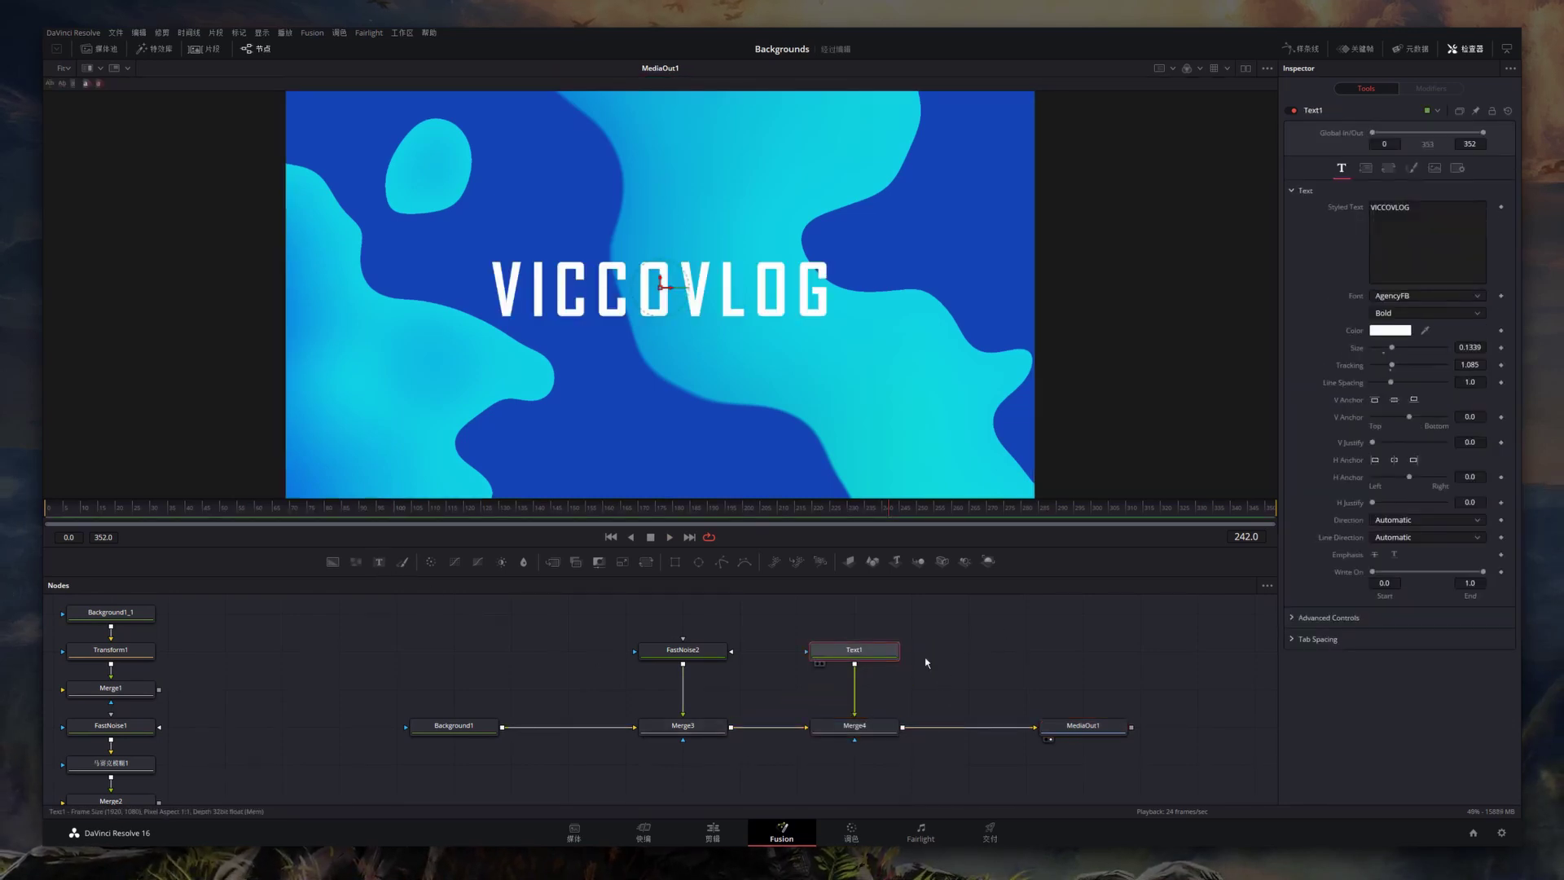
# Step: Enable the title's black shadow, shading element 3, at an opacity of about 0.354 and play back the animation
pyautogui.click(1414, 171)
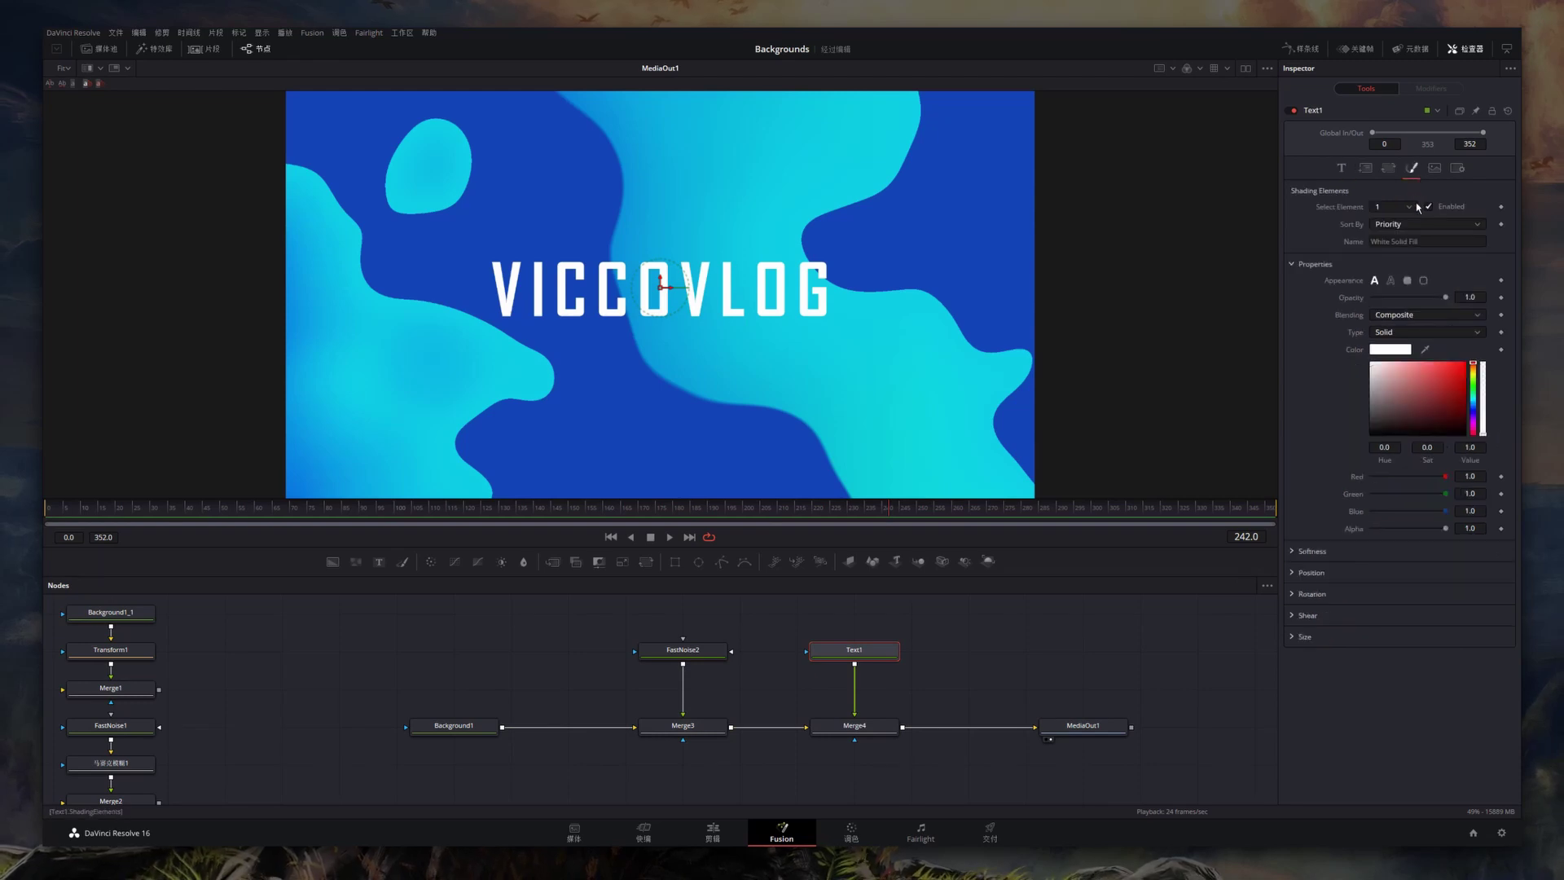
pyautogui.click(1404, 261)
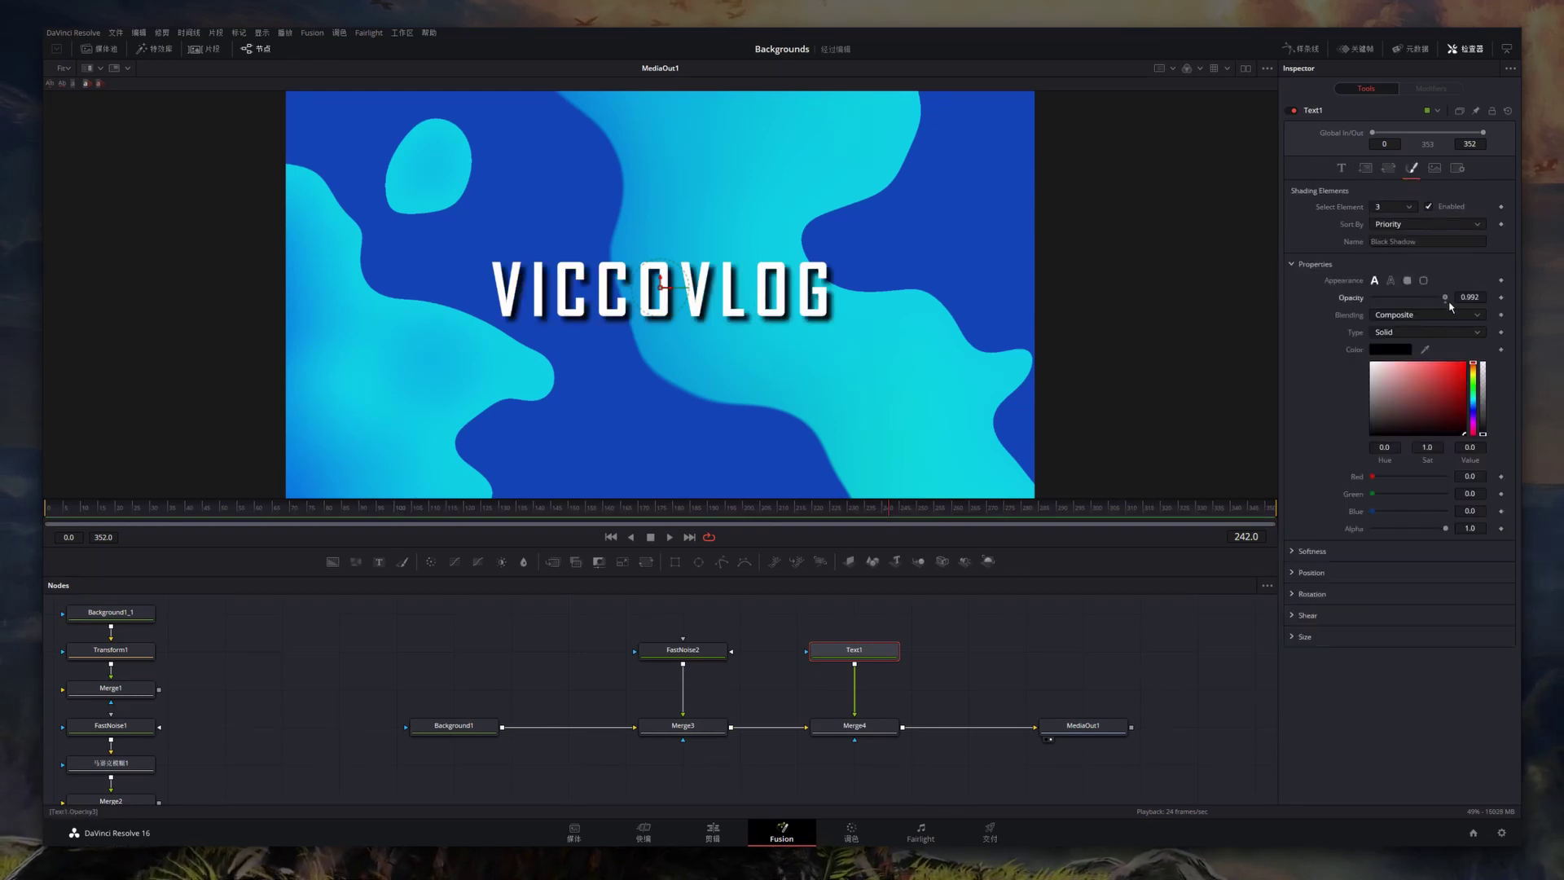
pyautogui.moveTo(1450, 306); pyautogui.dragTo(1407, 305)
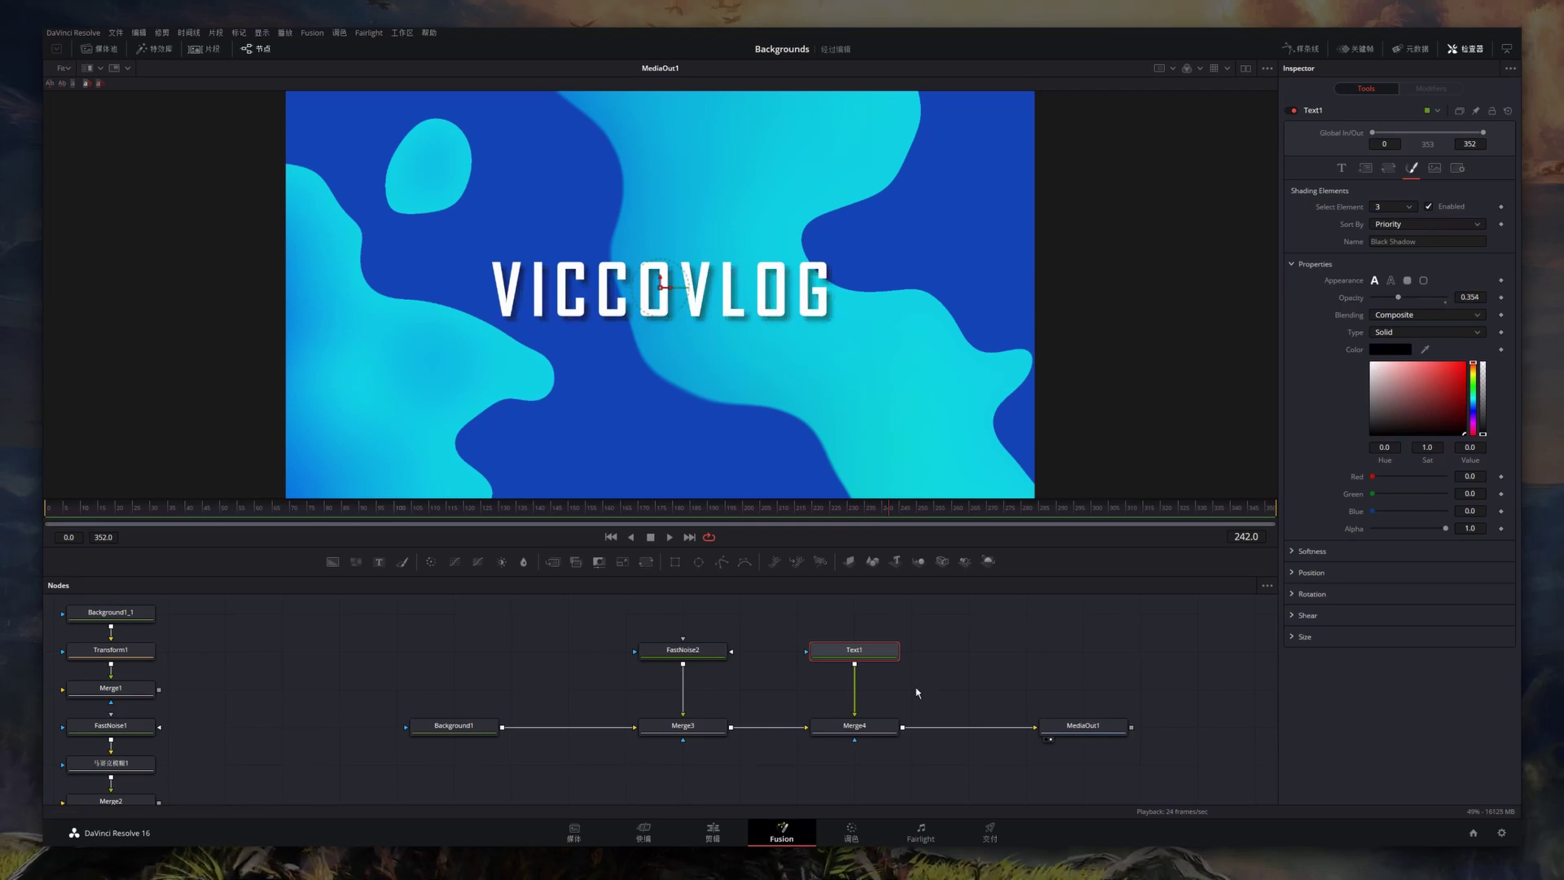
pyautogui.press('space')
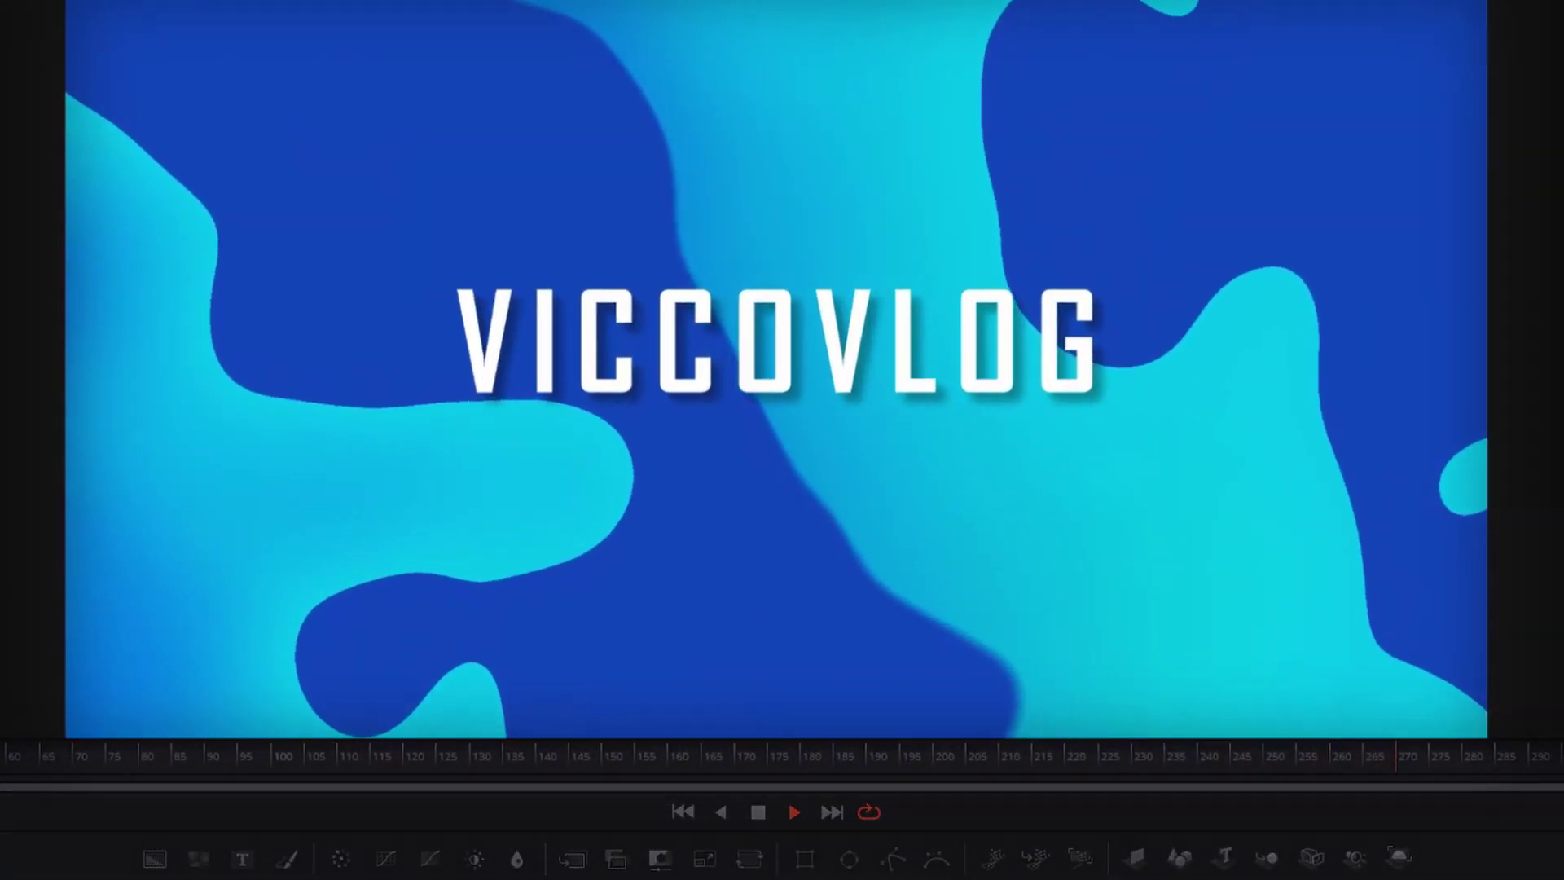